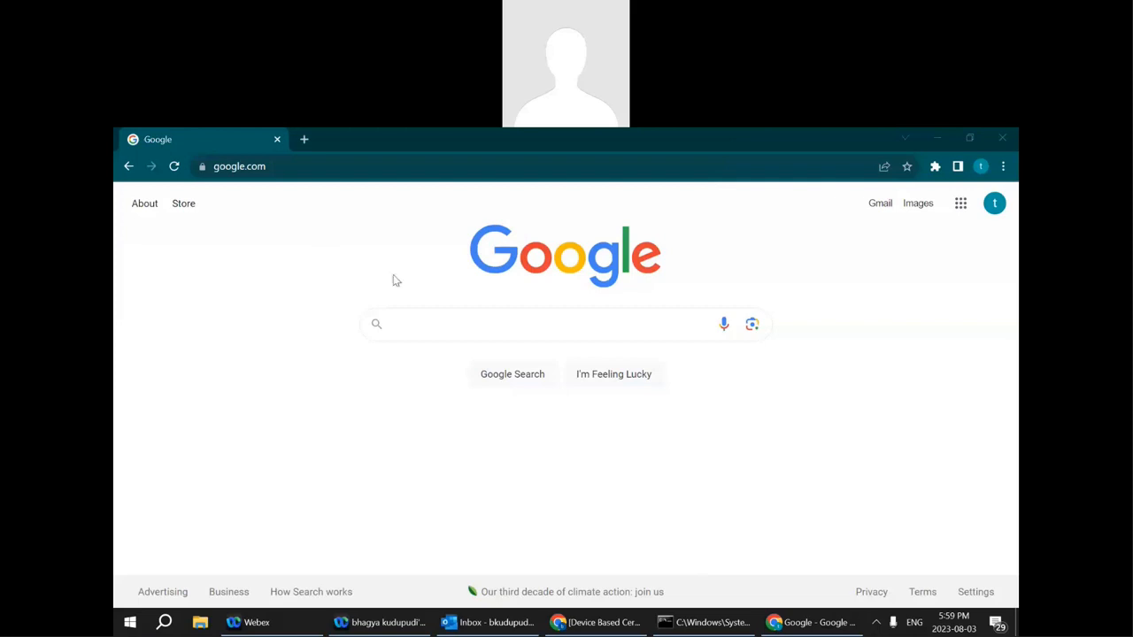
Search Google for "java 11 download" and open Oracle's Java SE 11 Archive Downloads page
left_click(416, 324)
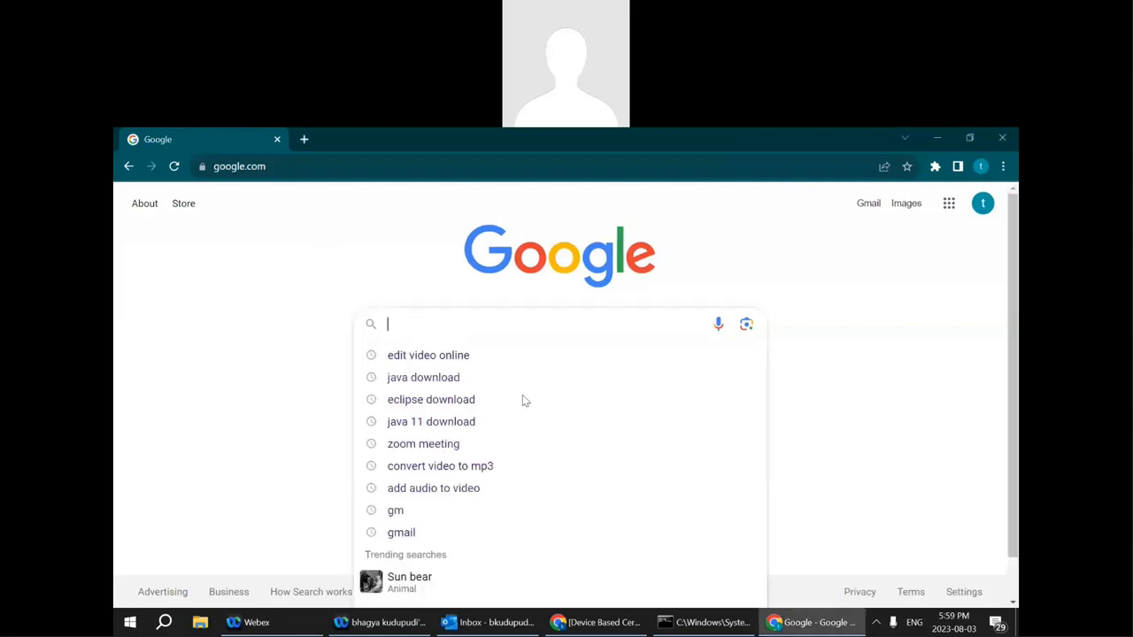
type("java ")
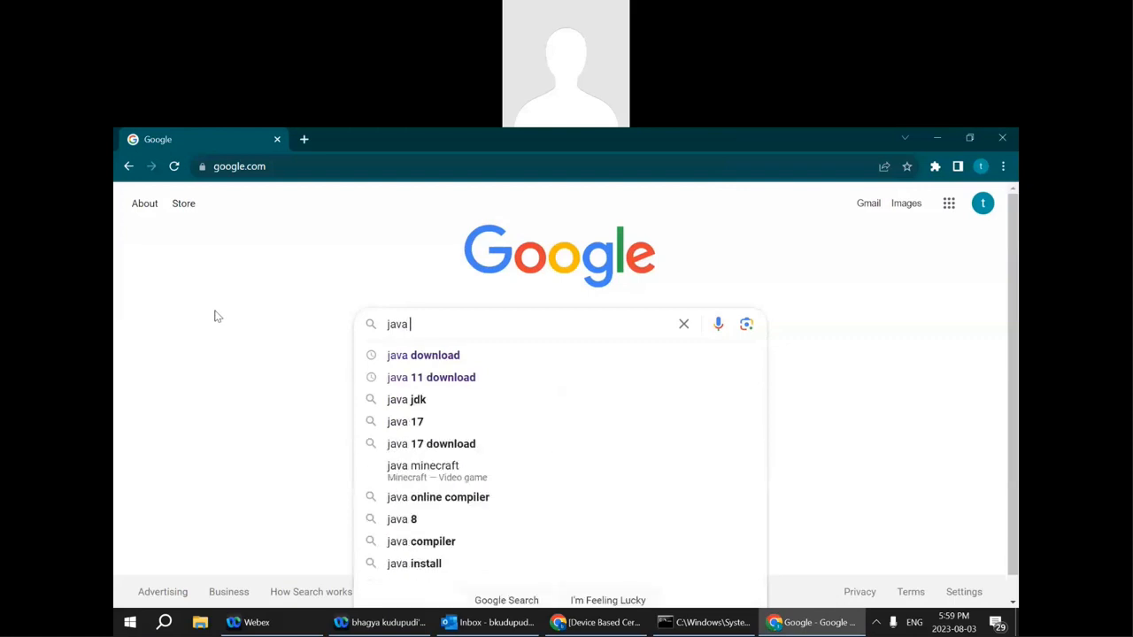
type("11")
key("Down")
key("Return")
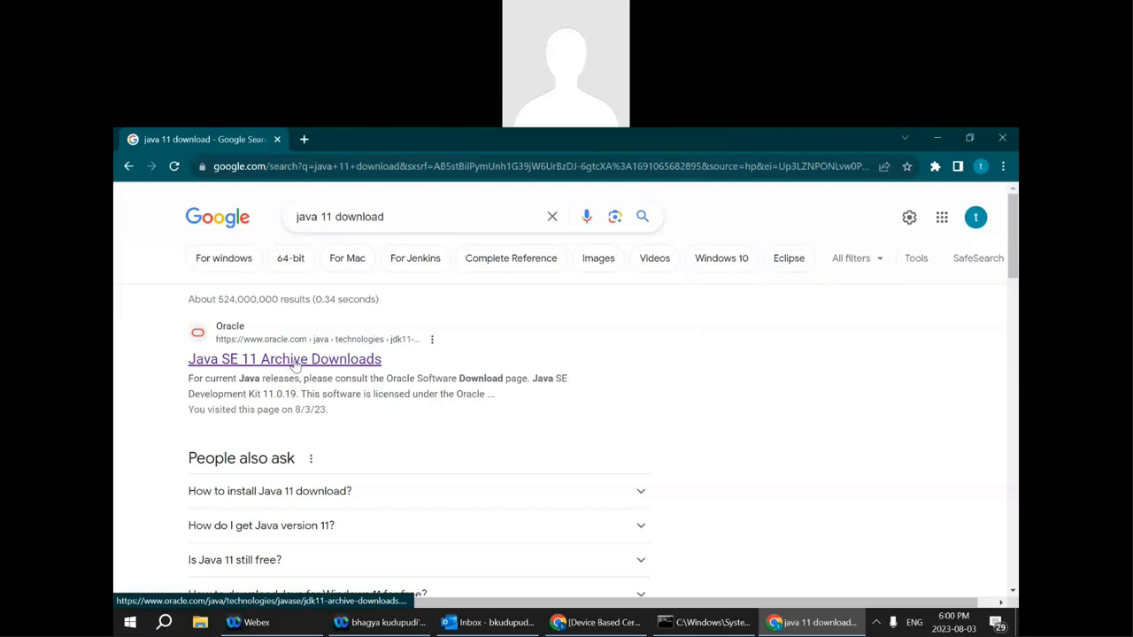
left_click(237, 361)
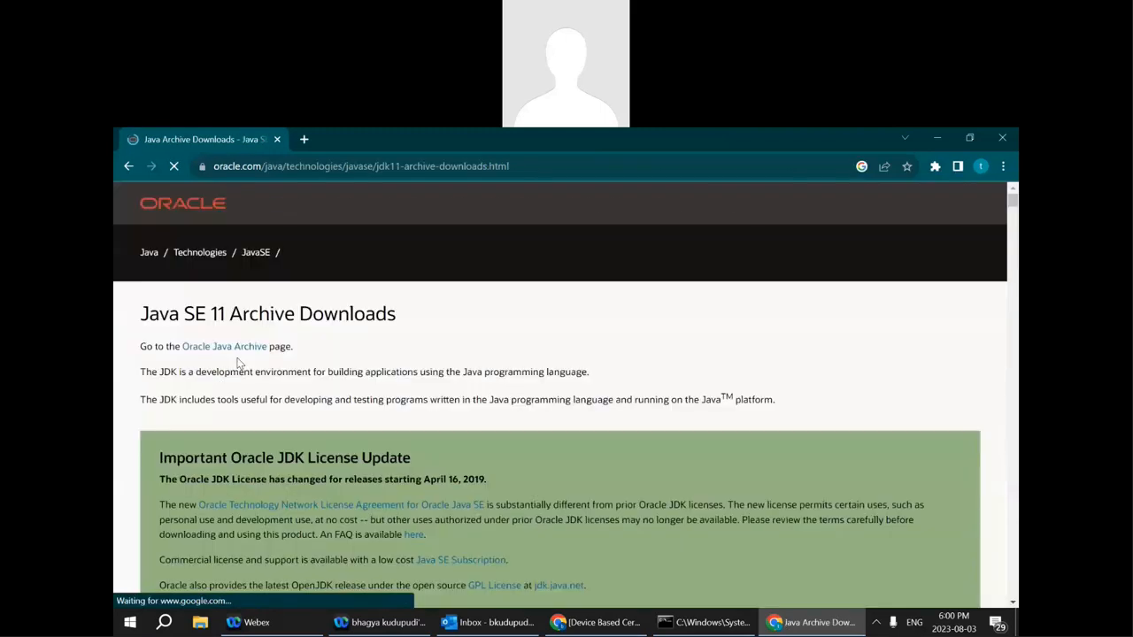
Request the Windows x64 Installer jdk-11.0.19_windows-x64_bin.exe, accepting the Oracle license agreement, and proceed to the Oracle sign-in page
scroll(245, 404, "down", 4)
scroll(246, 404, "down", 3)
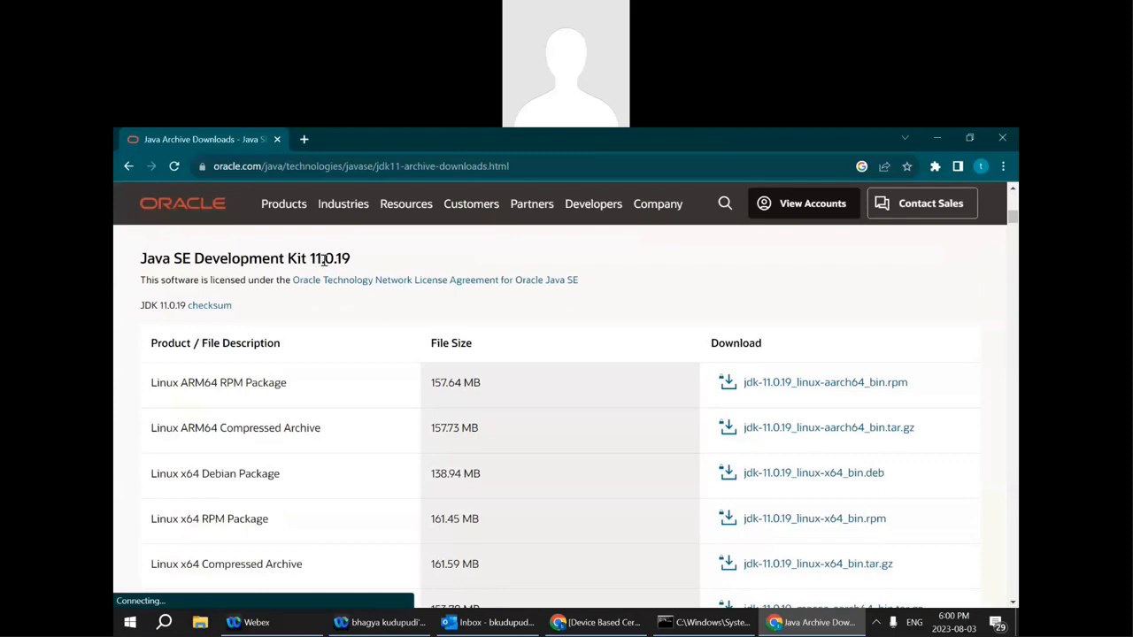
scroll(265, 513, "down", 1)
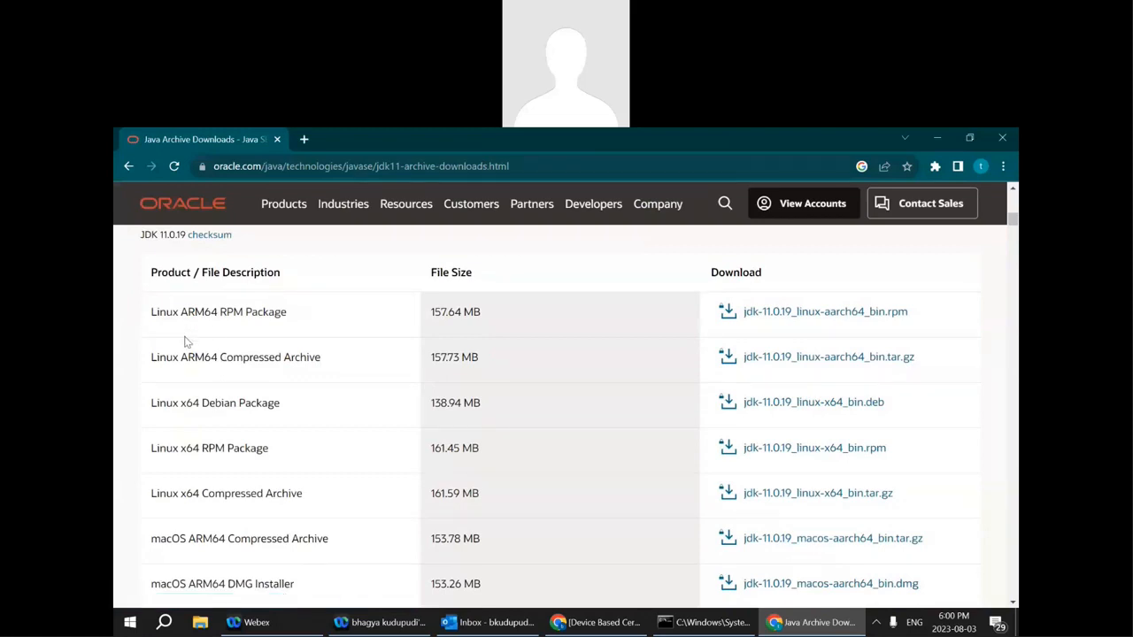
scroll(185, 354, "down", 1)
scroll(188, 420, "down", 1)
scroll(186, 460, "down", 2)
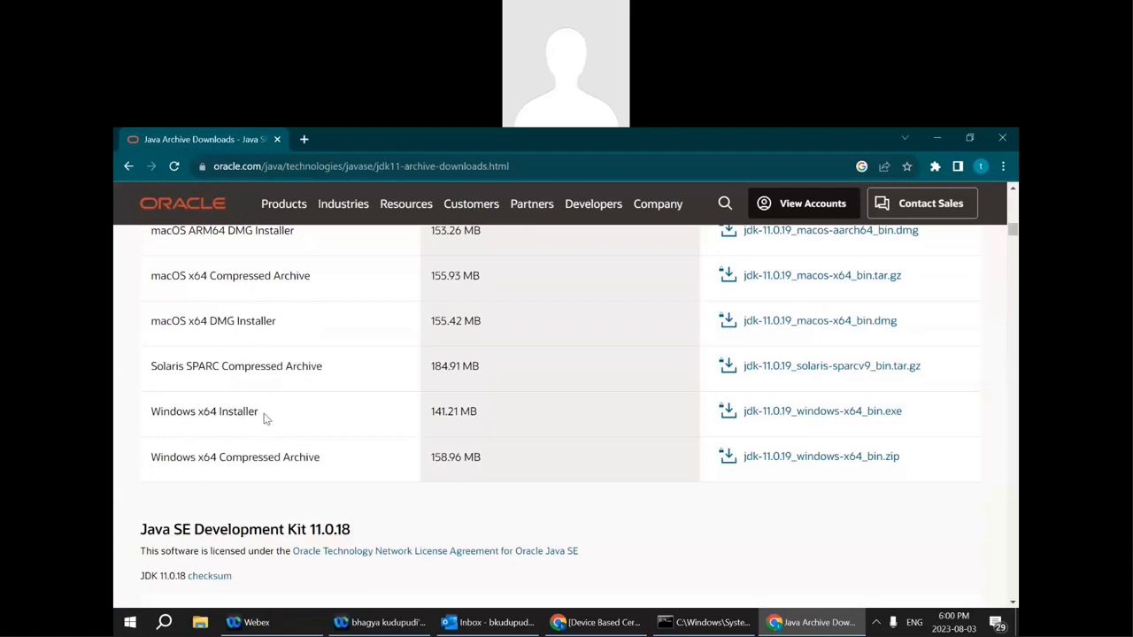
left_click_drag(263, 418, 176, 420)
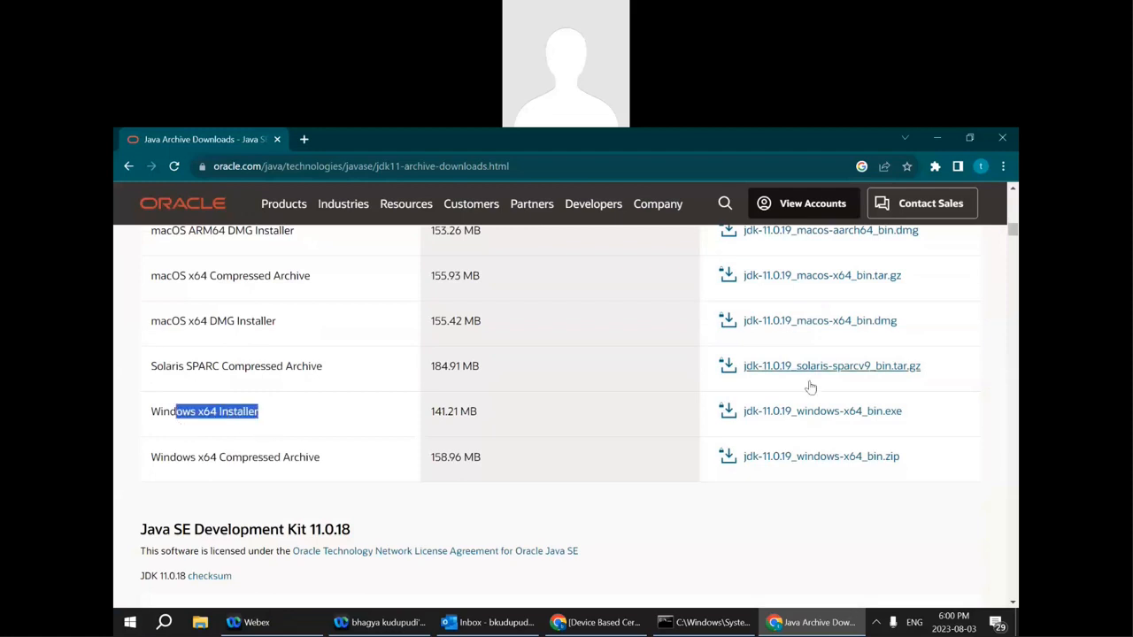
left_click(884, 413)
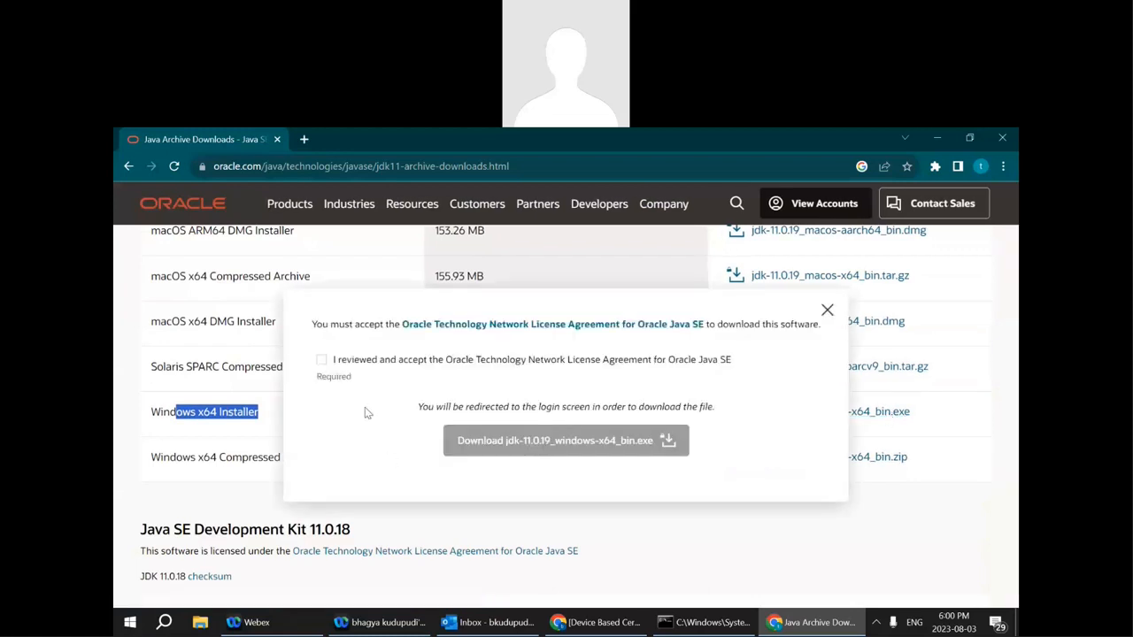
left_click(322, 360)
left_click(565, 447)
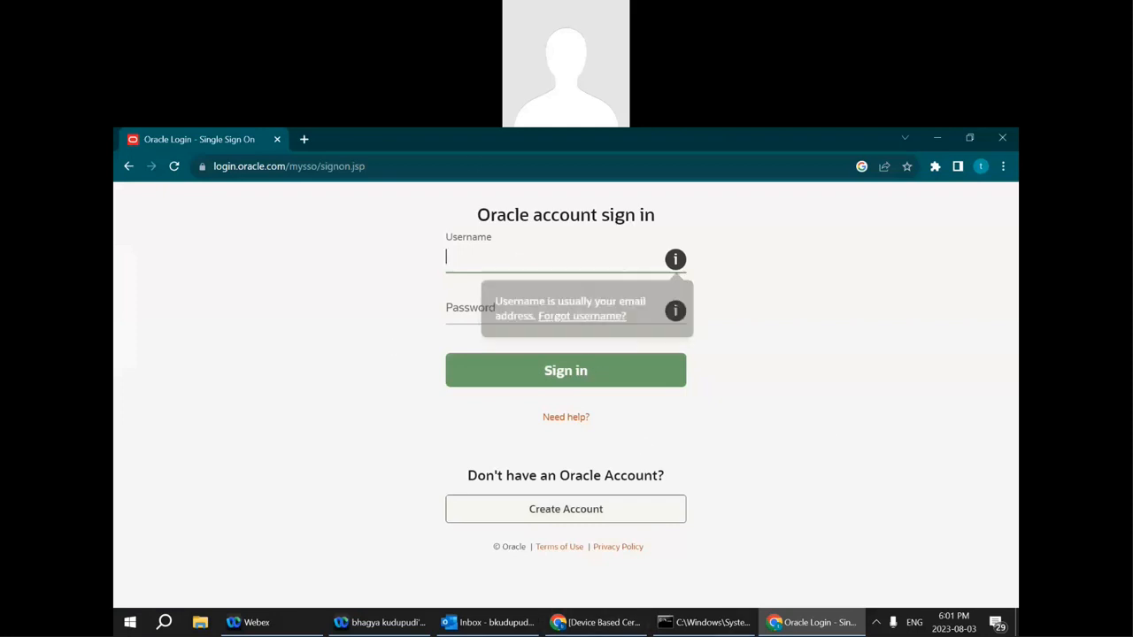
Switch to File Explorer, open the Downloads folder maximized, and run jdk-11.0.19_windows-x64_bin.exe as administrator
left_click(203, 619)
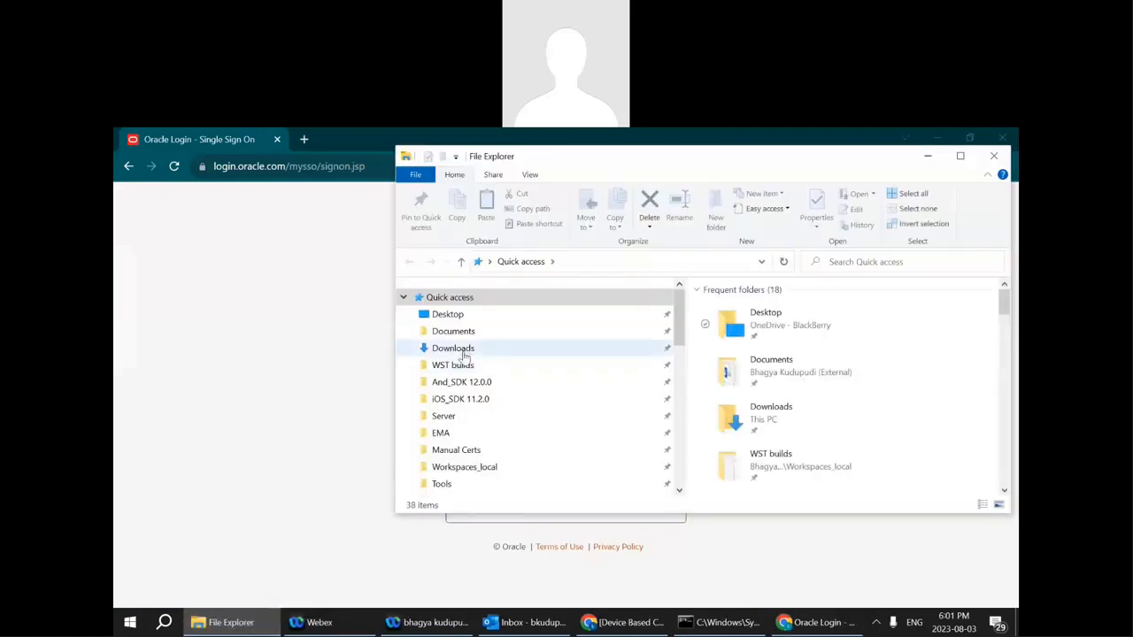
left_click(501, 351)
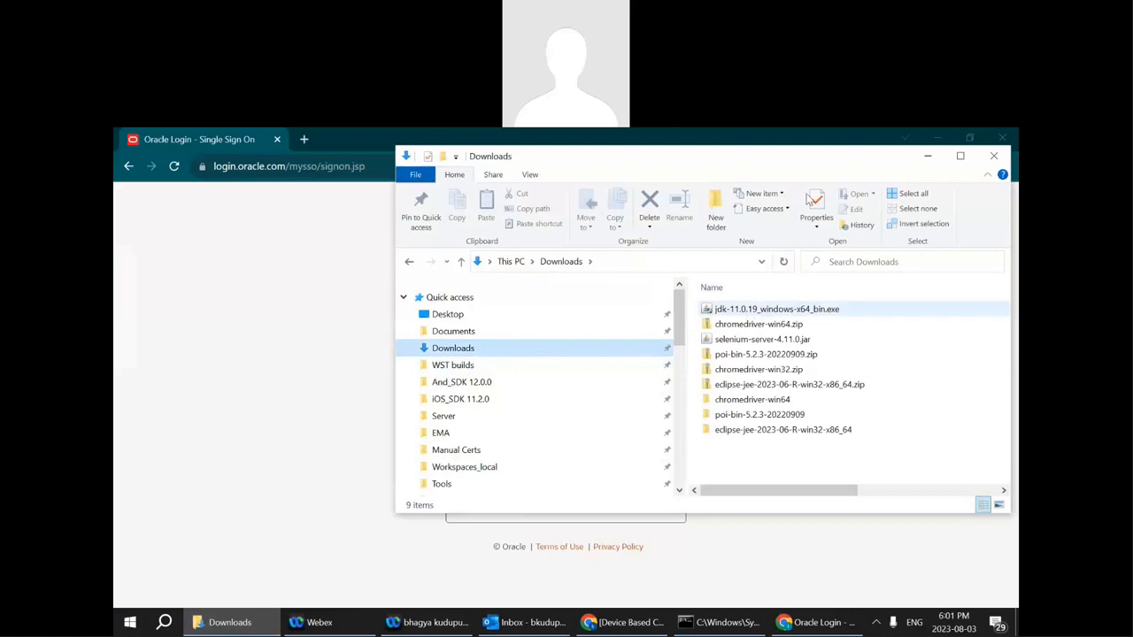
left_click(960, 158)
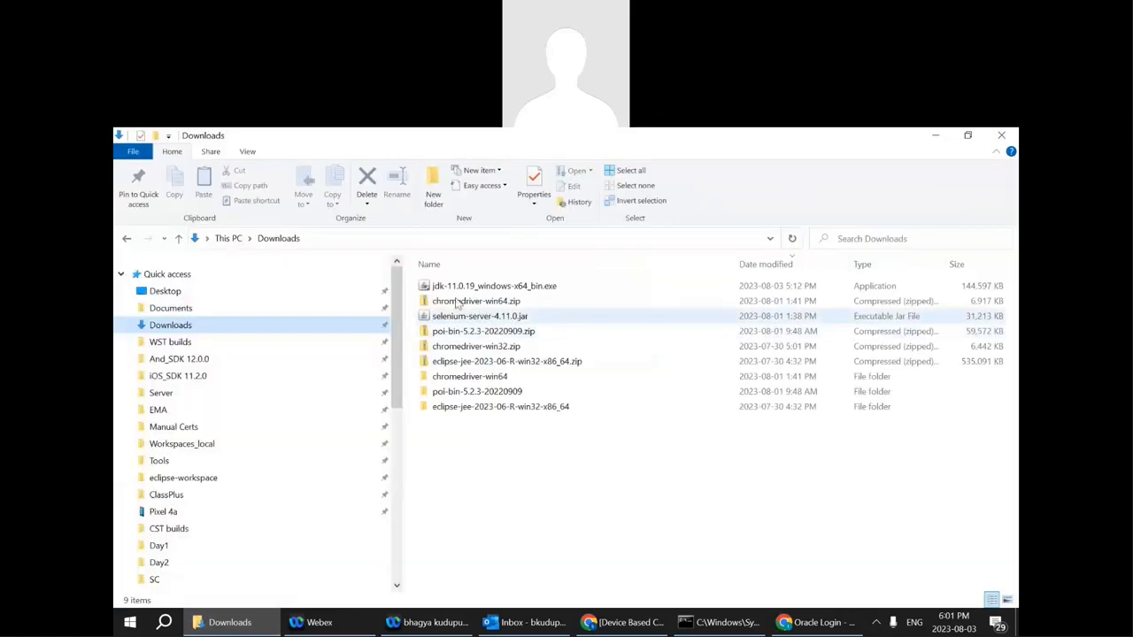
double_click(448, 286)
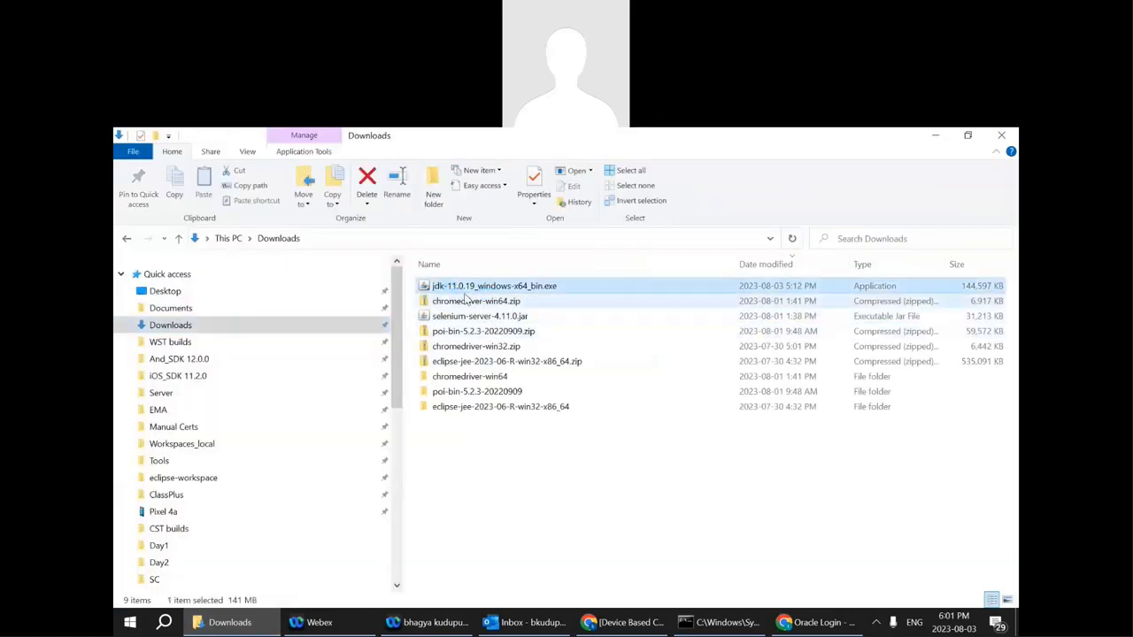
right_click(584, 292)
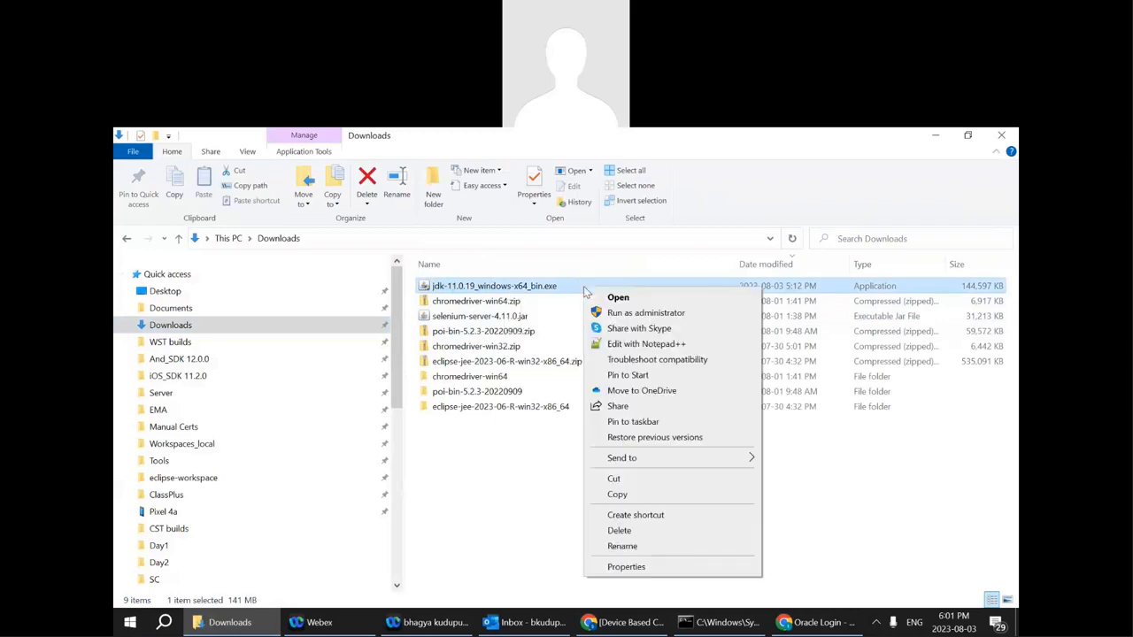
left_click(631, 314)
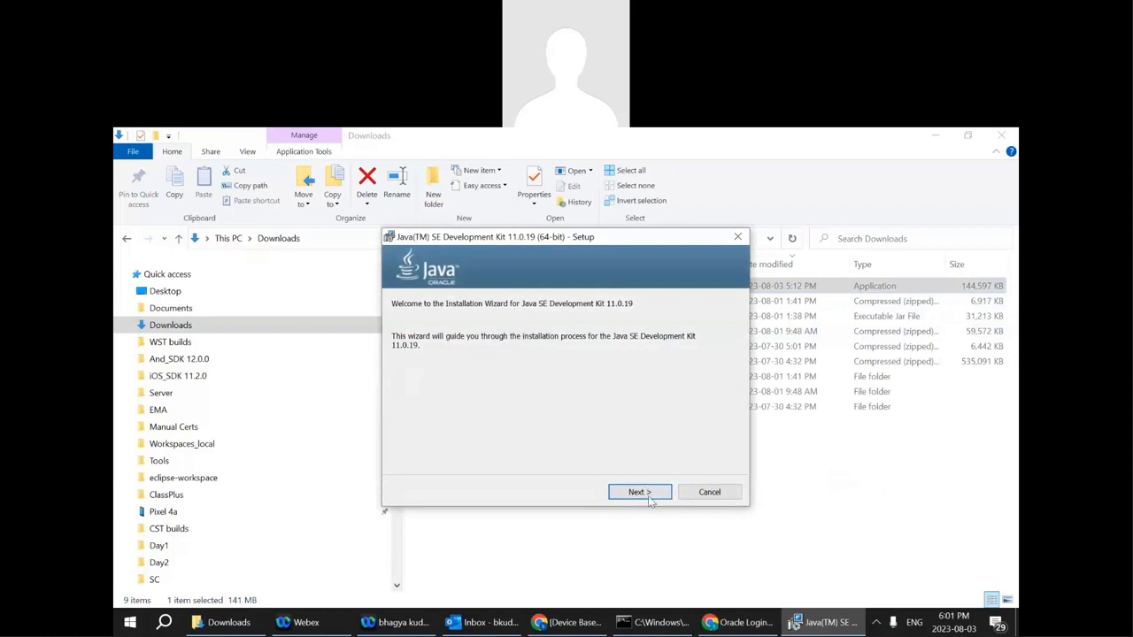
Install Java SE Development Kit 11.0.19 in the default folder C:\Program Files\Java\jdk-11\ and close the setup wizard
left_click(647, 495)
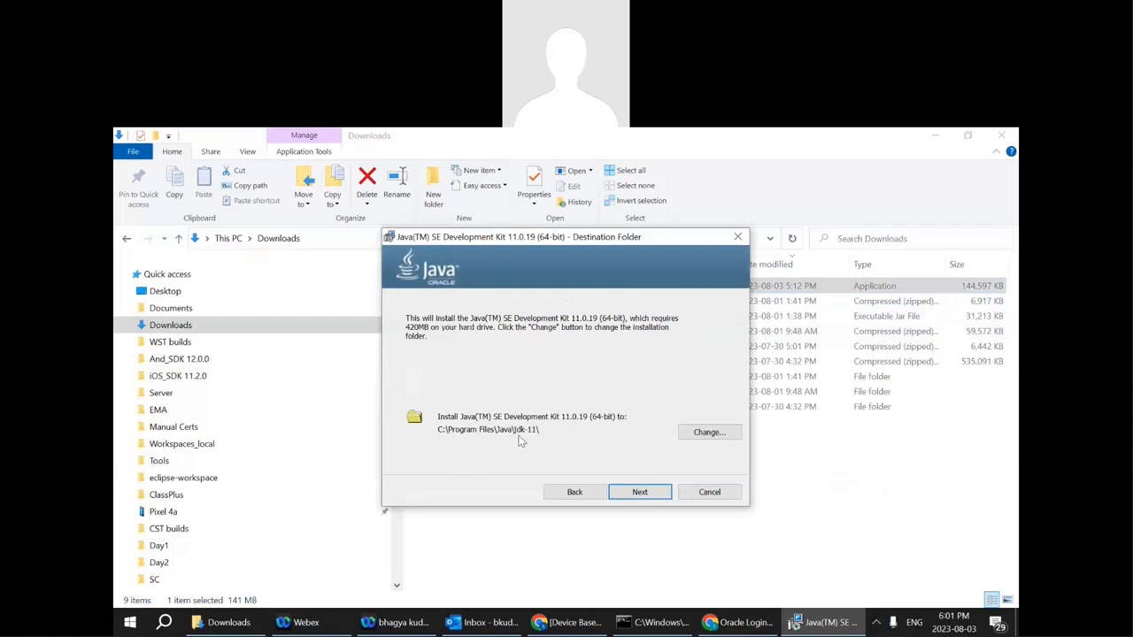
left_click(660, 494)
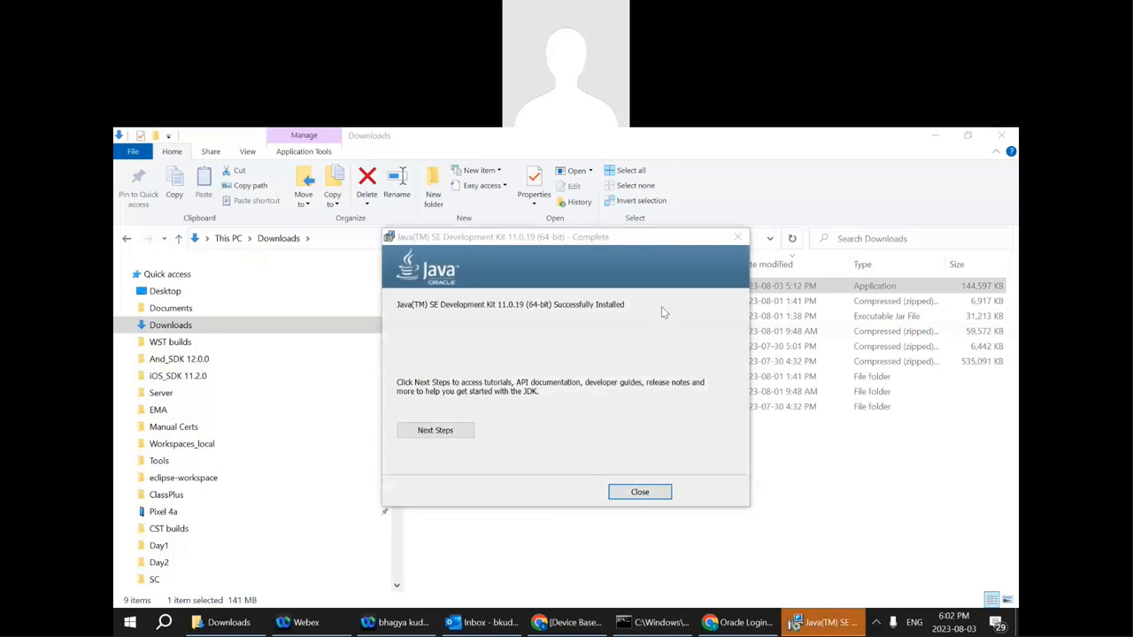
left_click(654, 496)
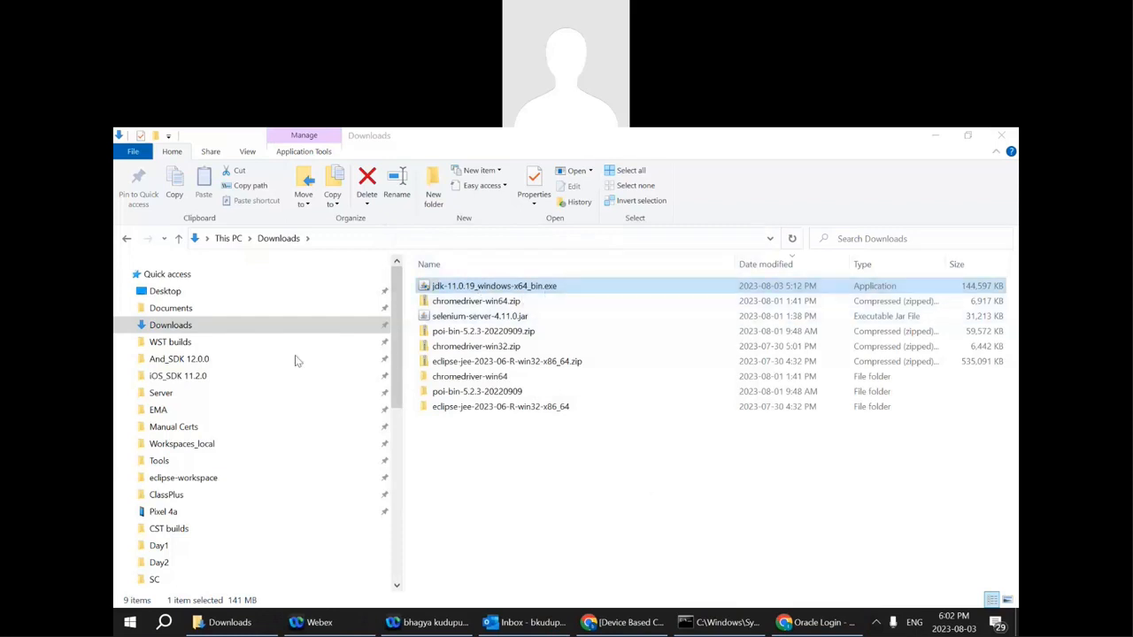
Browse to C:\Program Files\Java\jdk-11\bin and locate java.exe in the installed files
scroll(155, 496, "down", 6)
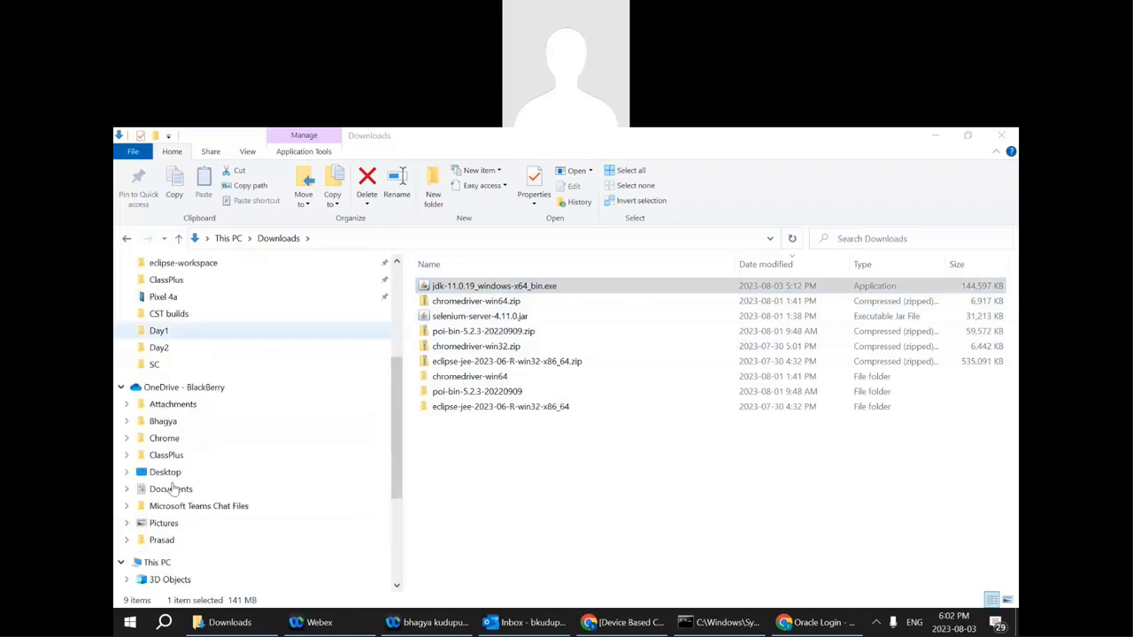
left_click(173, 479)
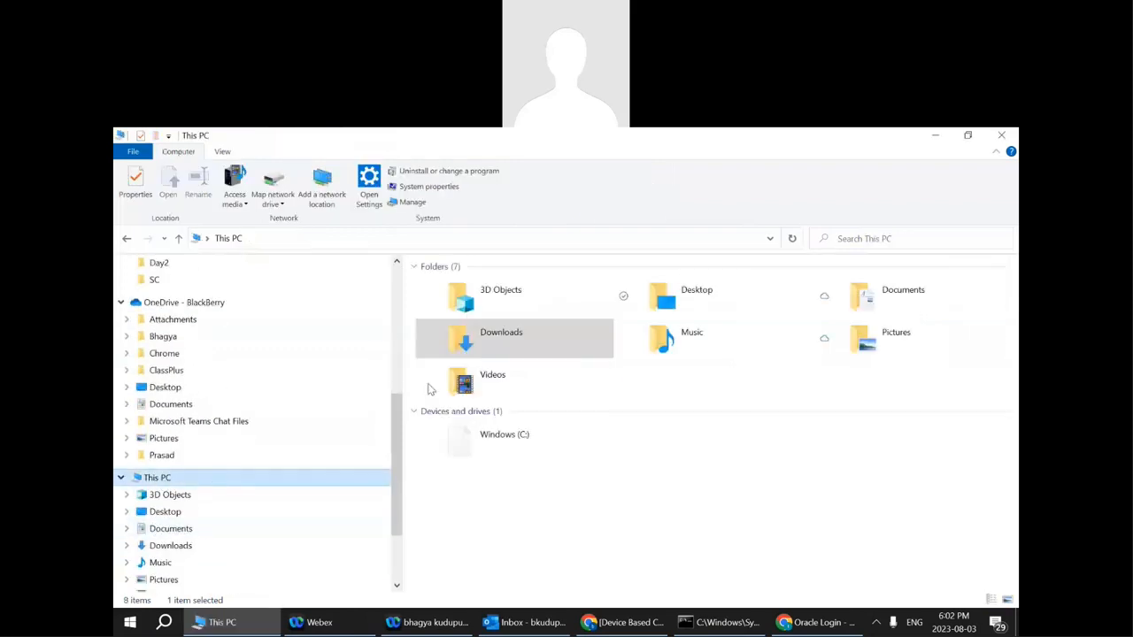
double_click(509, 445)
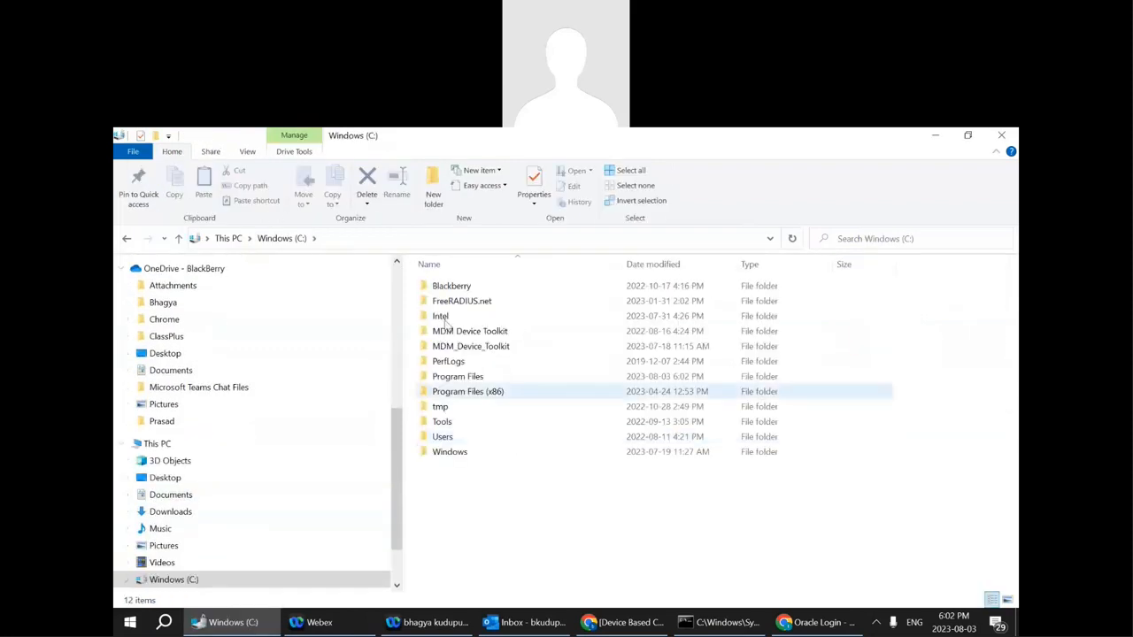
left_click(460, 380)
double_click(459, 379)
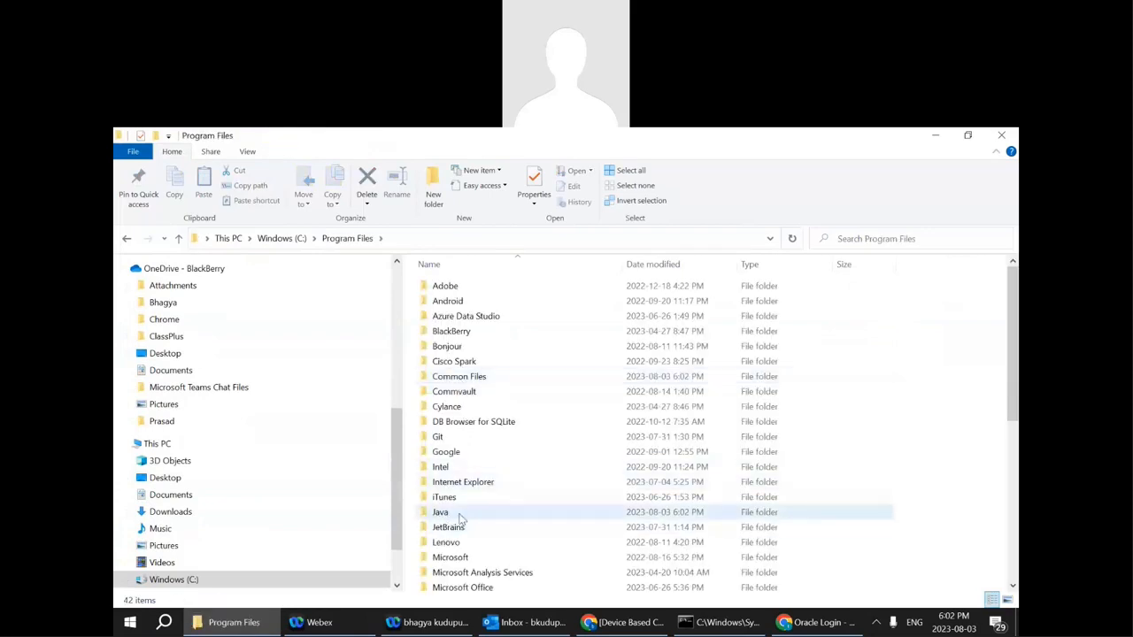
double_click(461, 517)
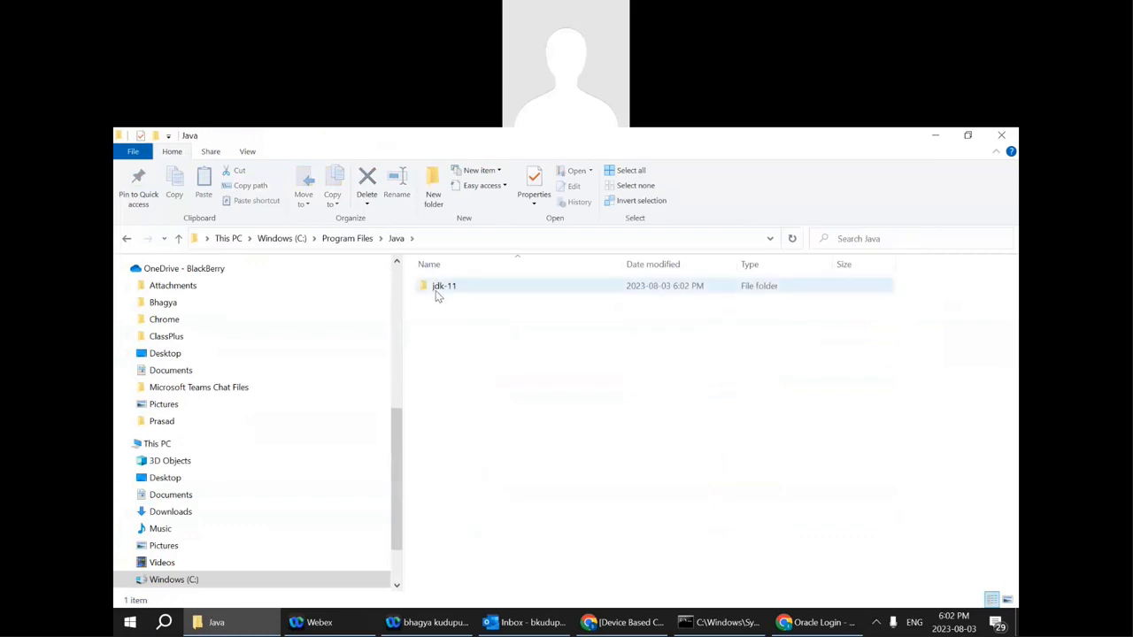
double_click(457, 291)
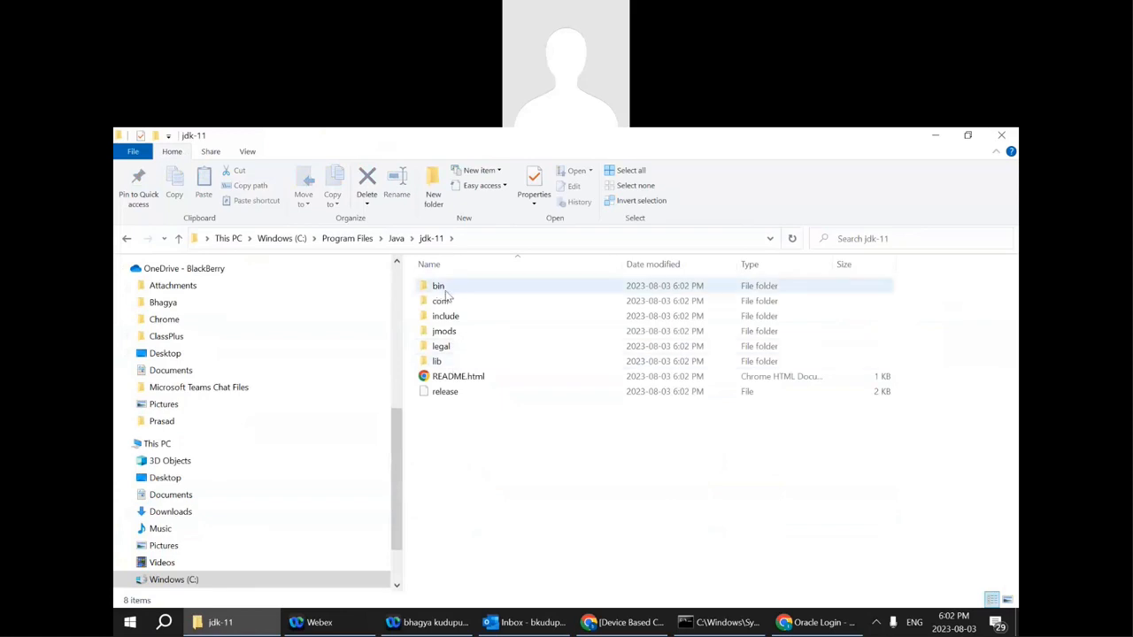
double_click(445, 288)
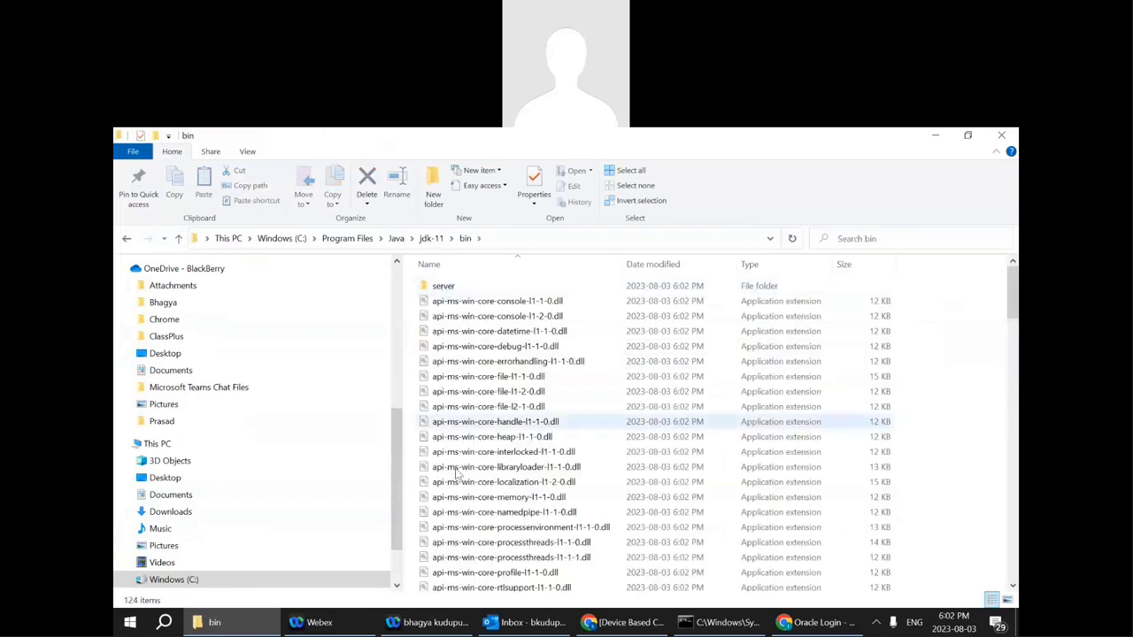
scroll(458, 473, "down", 18)
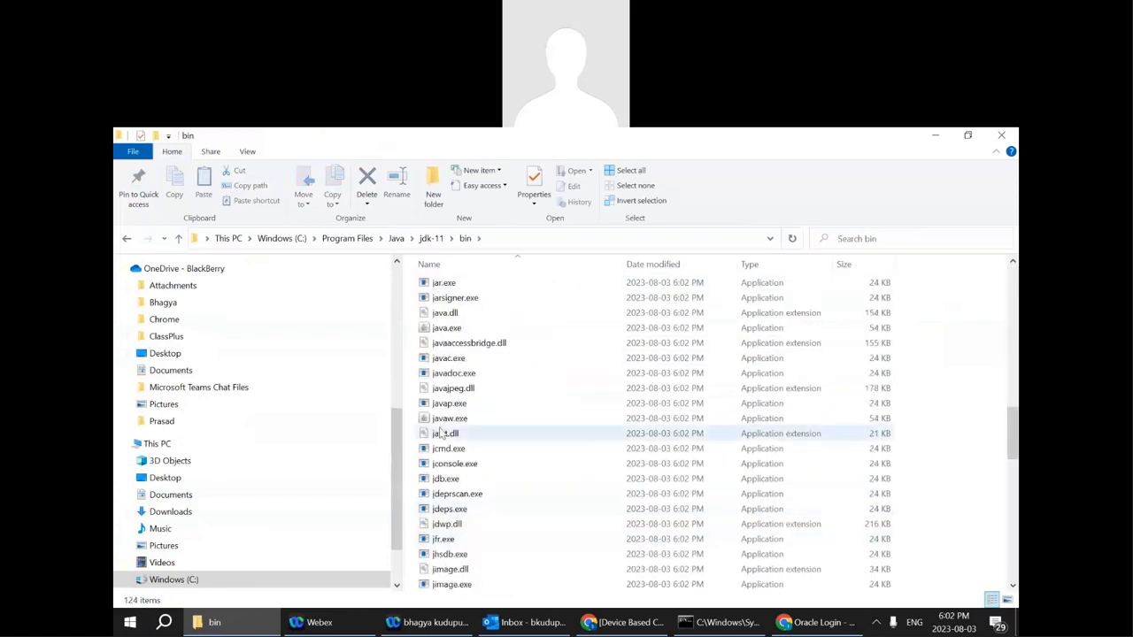
scroll(476, 546, "up", 2)
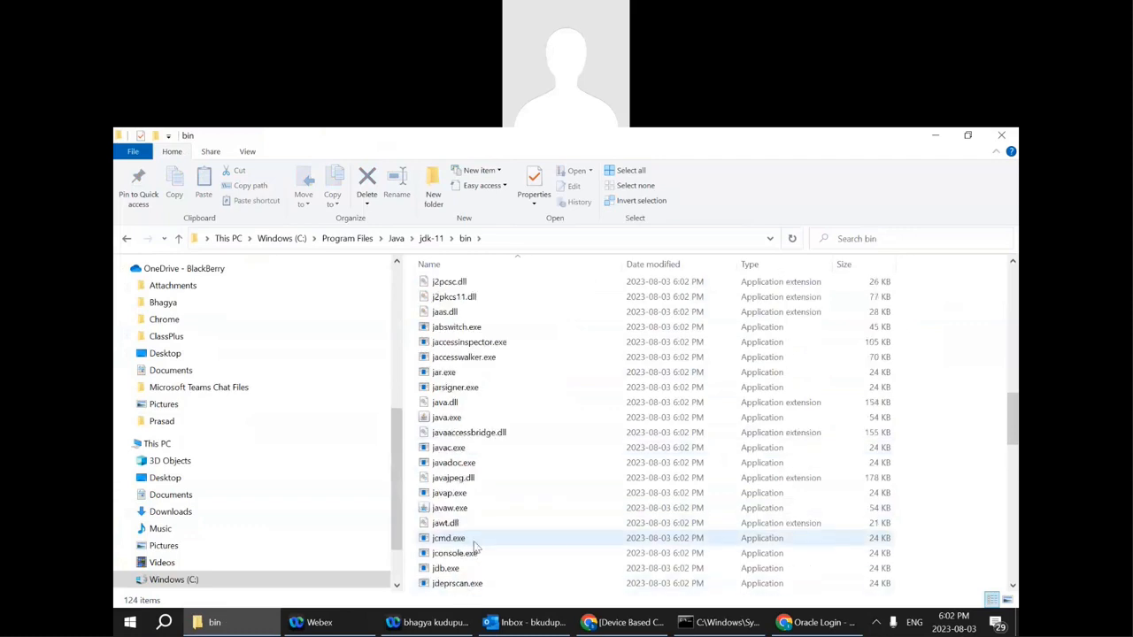
left_click(449, 417)
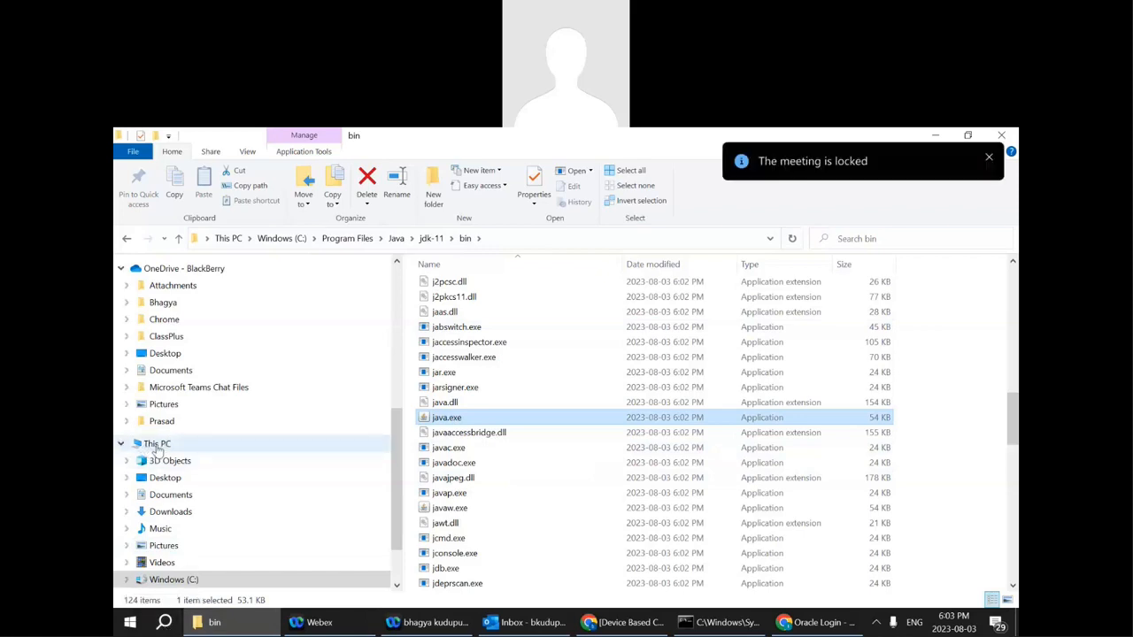
Open the Environment Variables dialog through This PC's properties and the advanced system settings
left_click(156, 447)
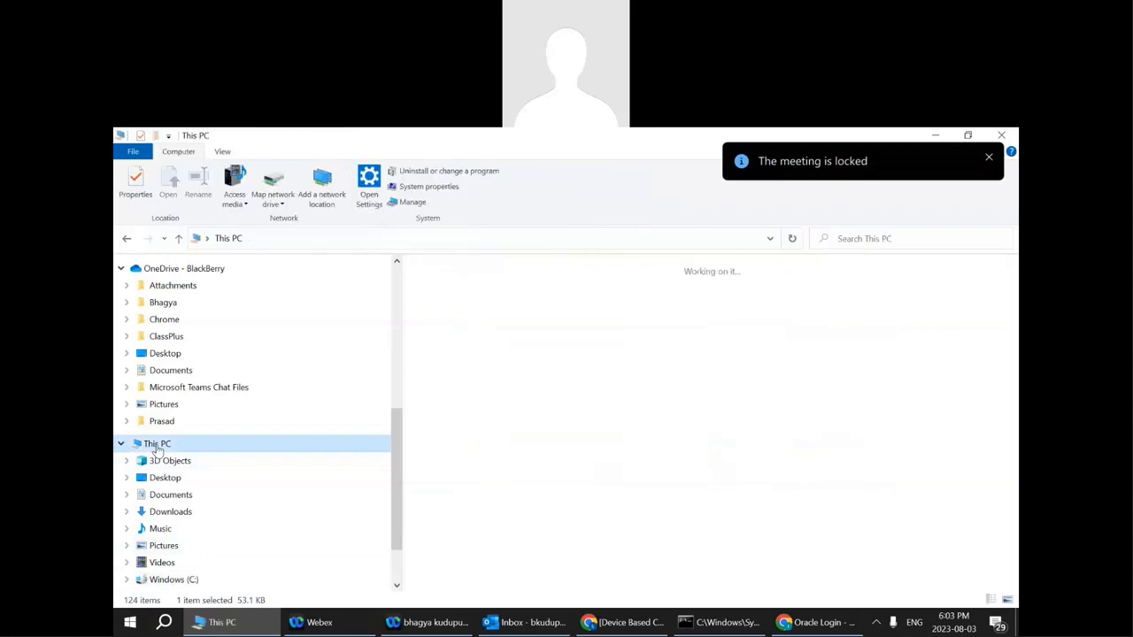
right_click(699, 464)
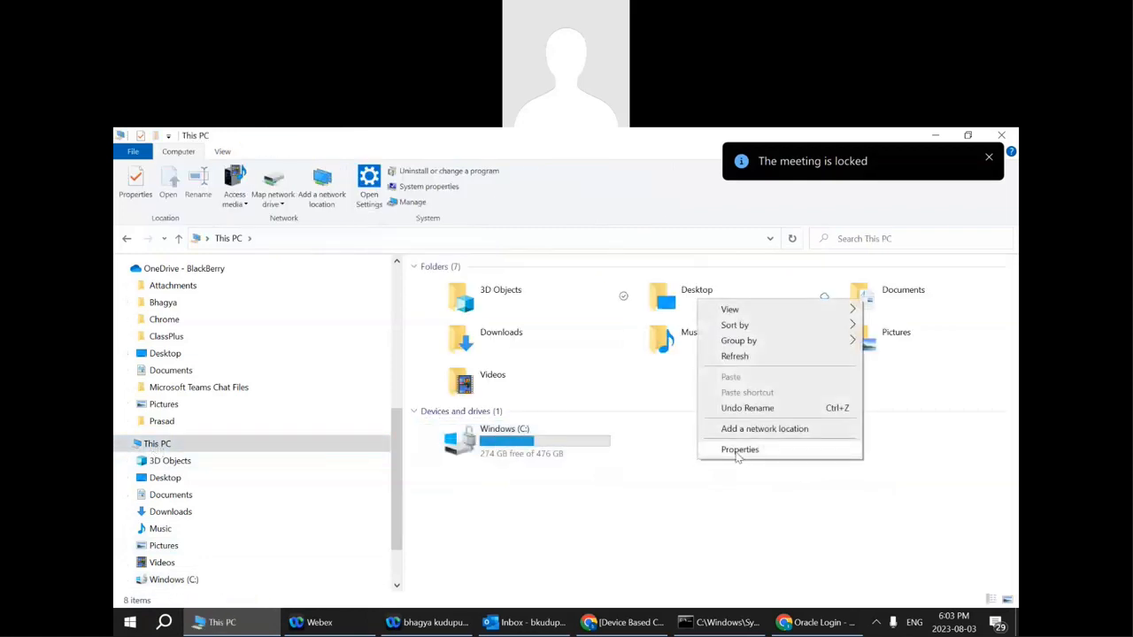
left_click(738, 450)
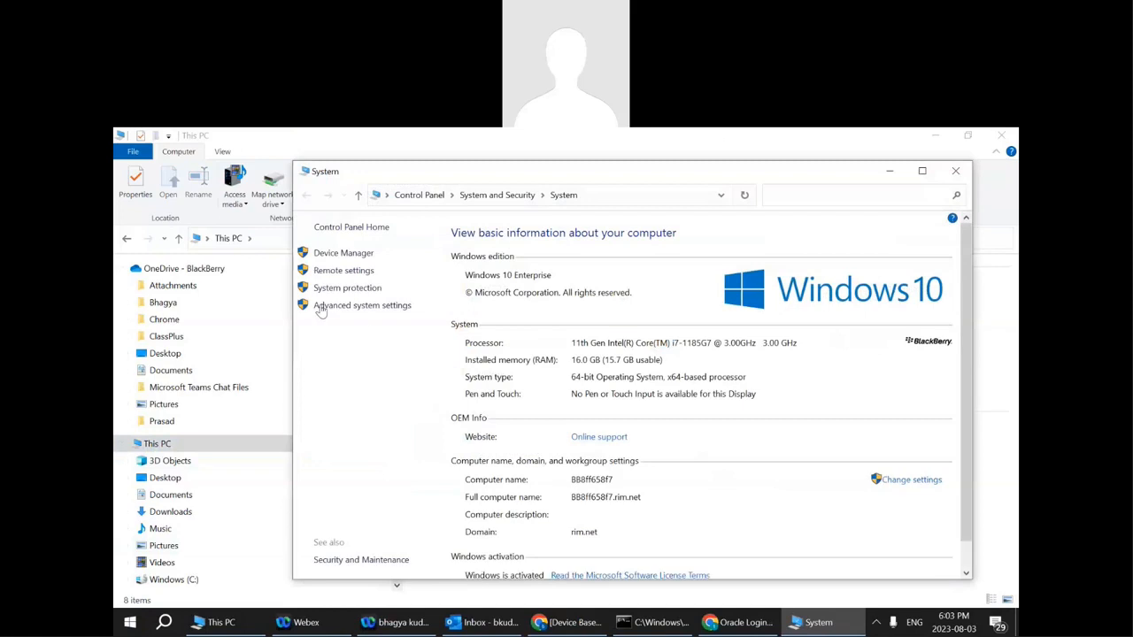
left_click(329, 306)
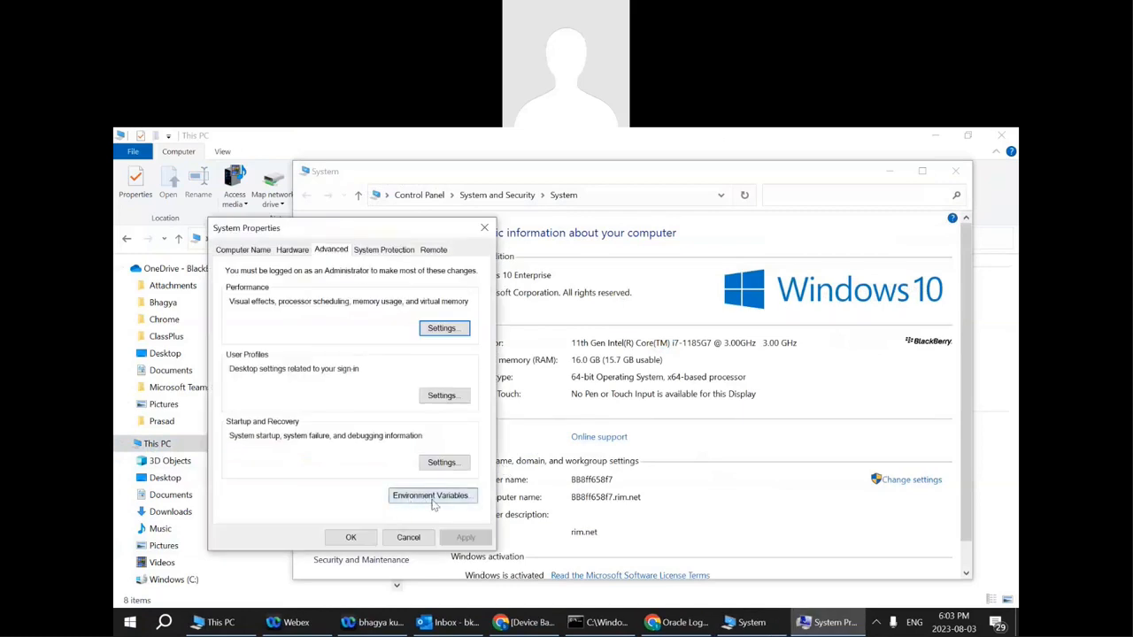
left_click(459, 495)
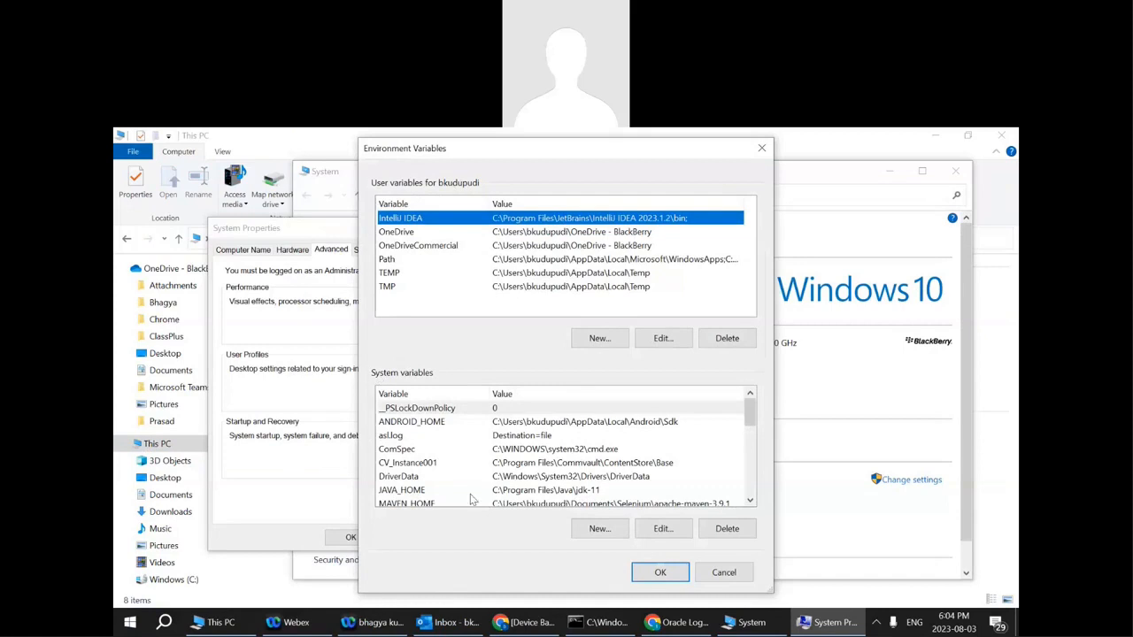
Start a new system variable named JAVA_HOME
left_click(599, 529)
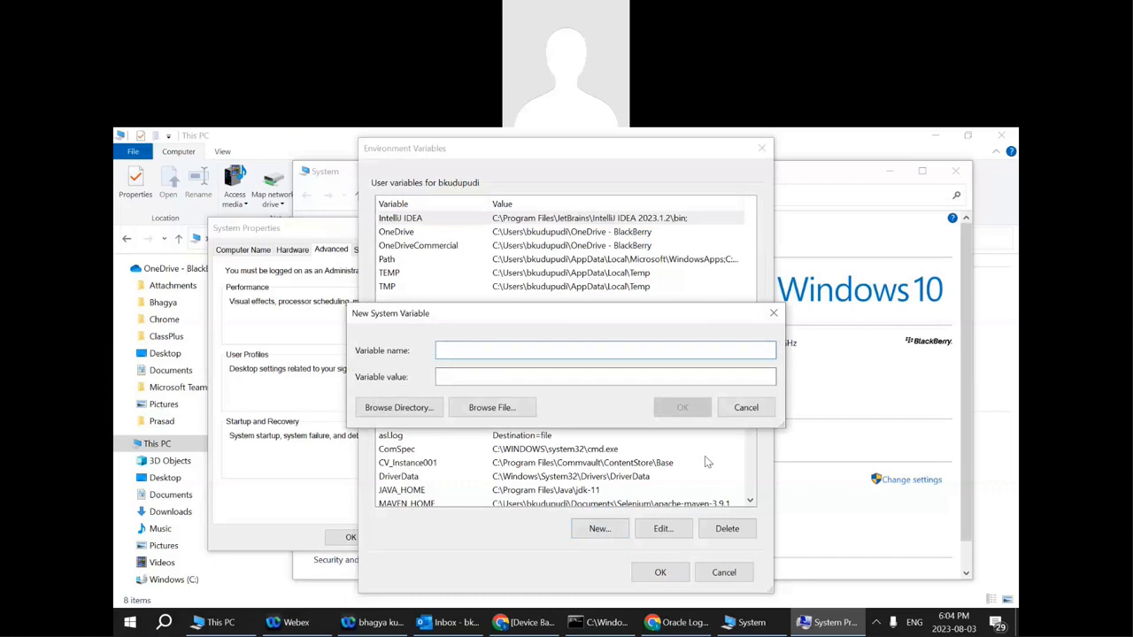
type("JAVA_HOME")
left_click(522, 374)
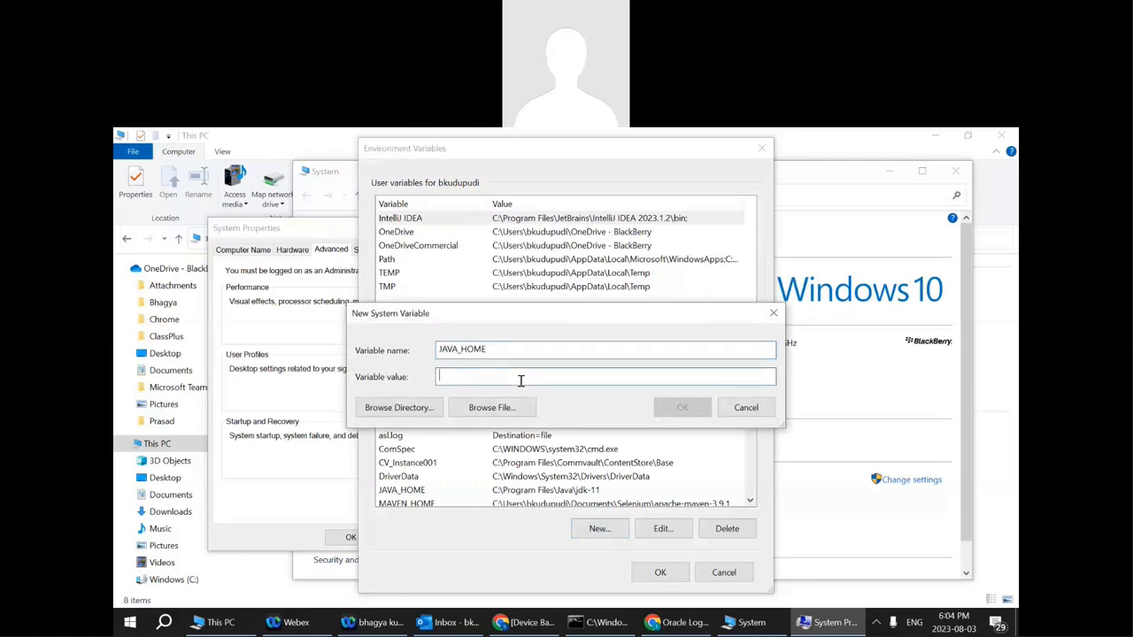
Switch to File Explorer, browse to the jdk-11 folder under Program Files\Java, and copy its full path
left_click(301, 599)
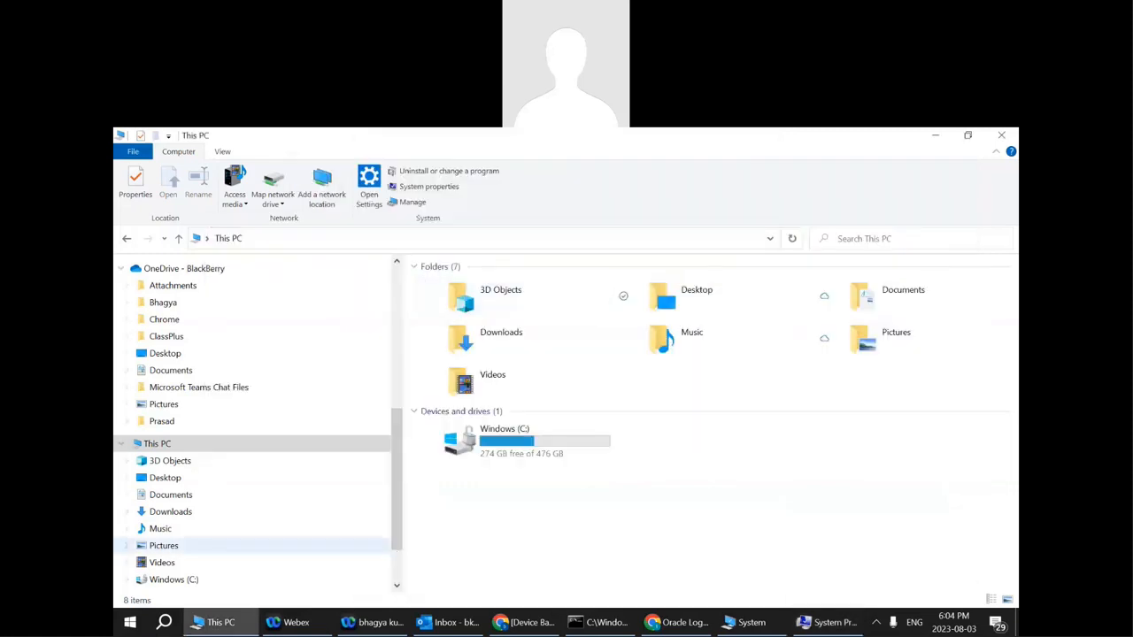
left_click(527, 442)
double_click(527, 443)
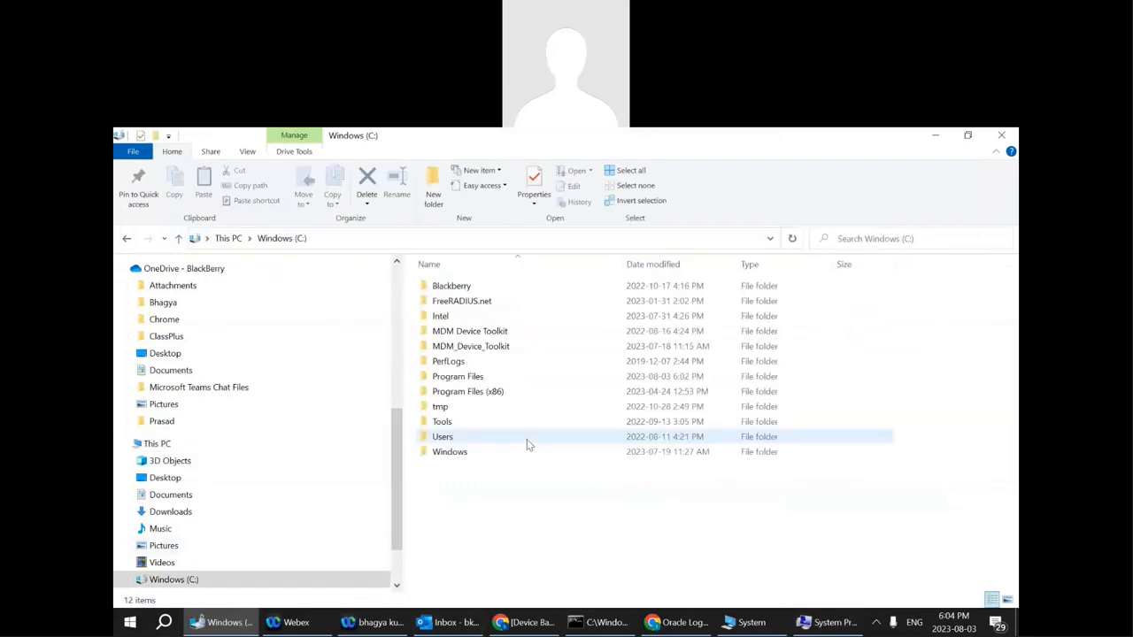
double_click(455, 377)
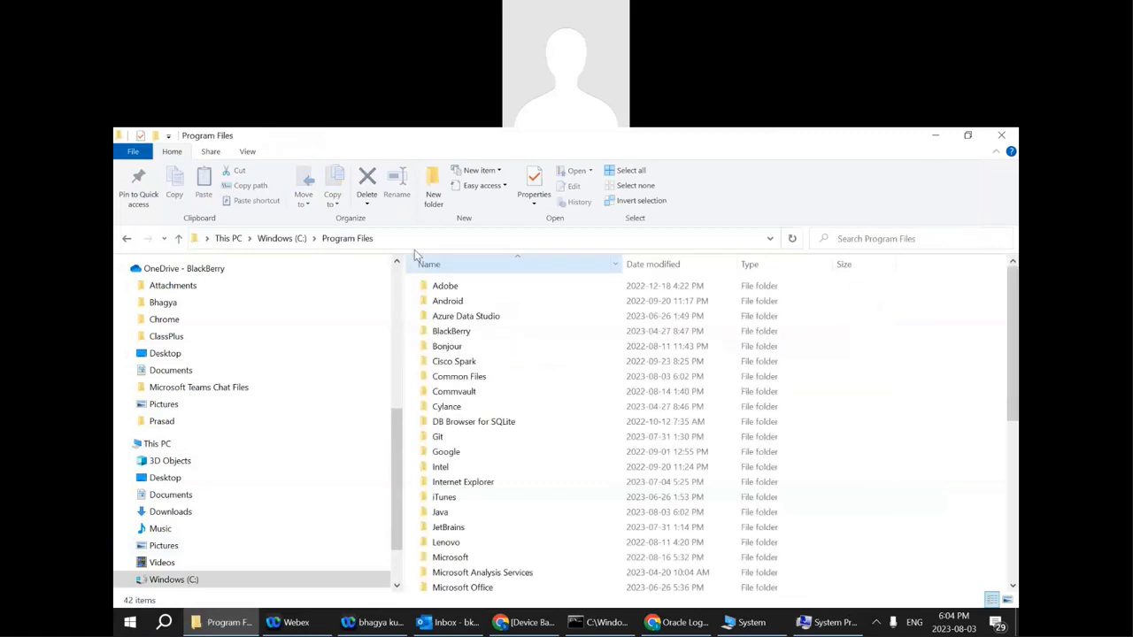
double_click(466, 512)
double_click(447, 291)
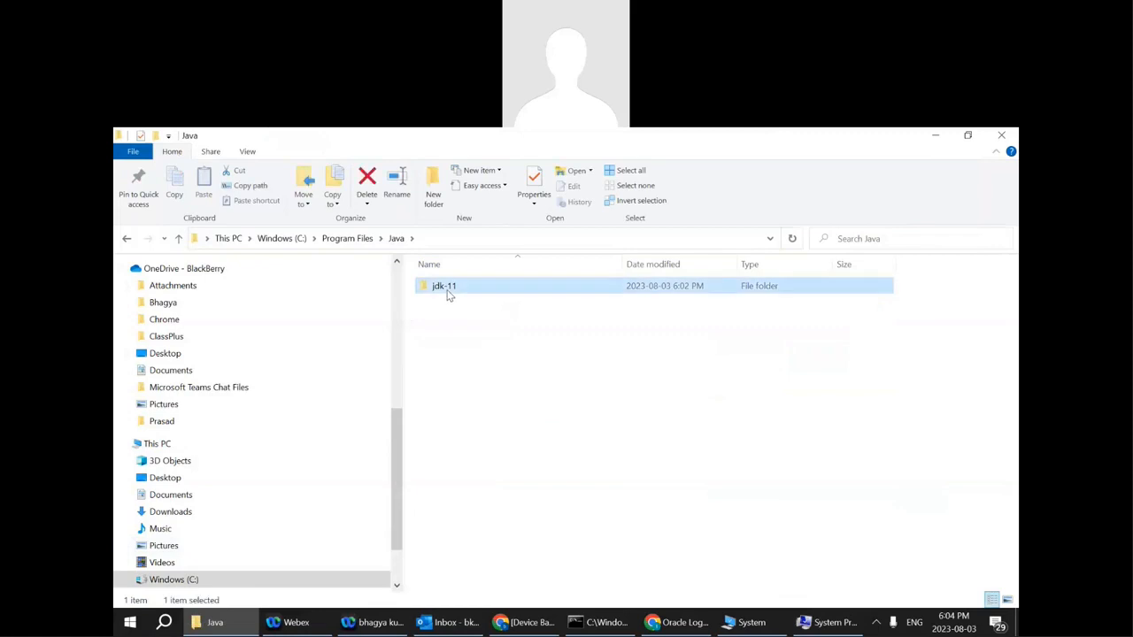
left_click(475, 237)
key("ctrl+c")
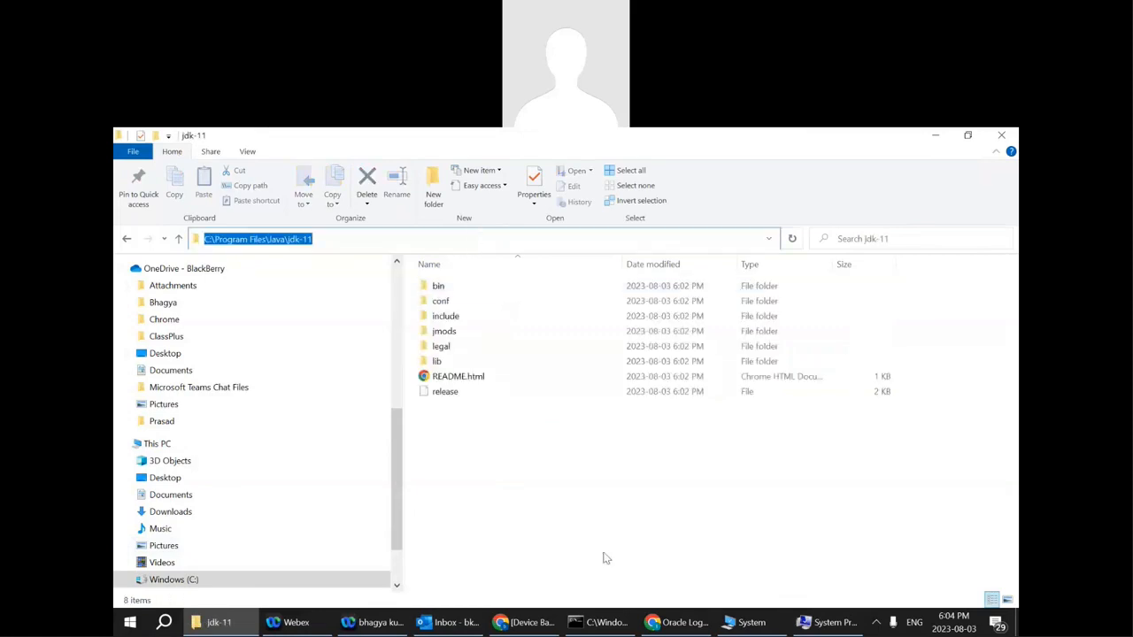
Fill in the new JAVA_HOME variable's value with C:\Program Files\Java\jdk-11, then cancel the variable's creation
left_click(825, 622)
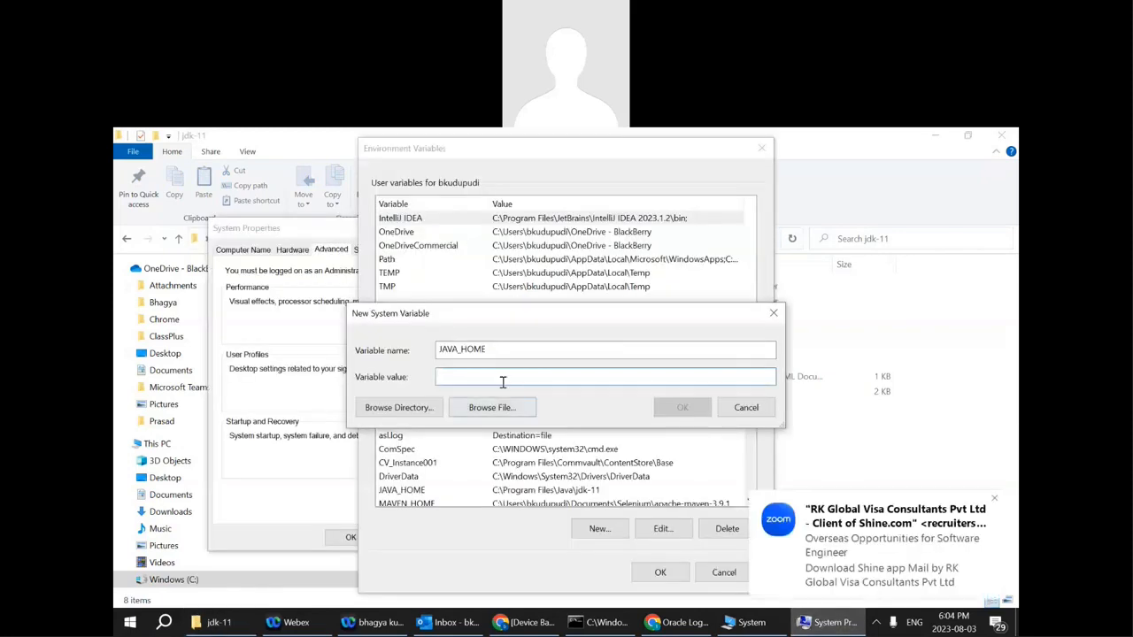
key("ctrl+v")
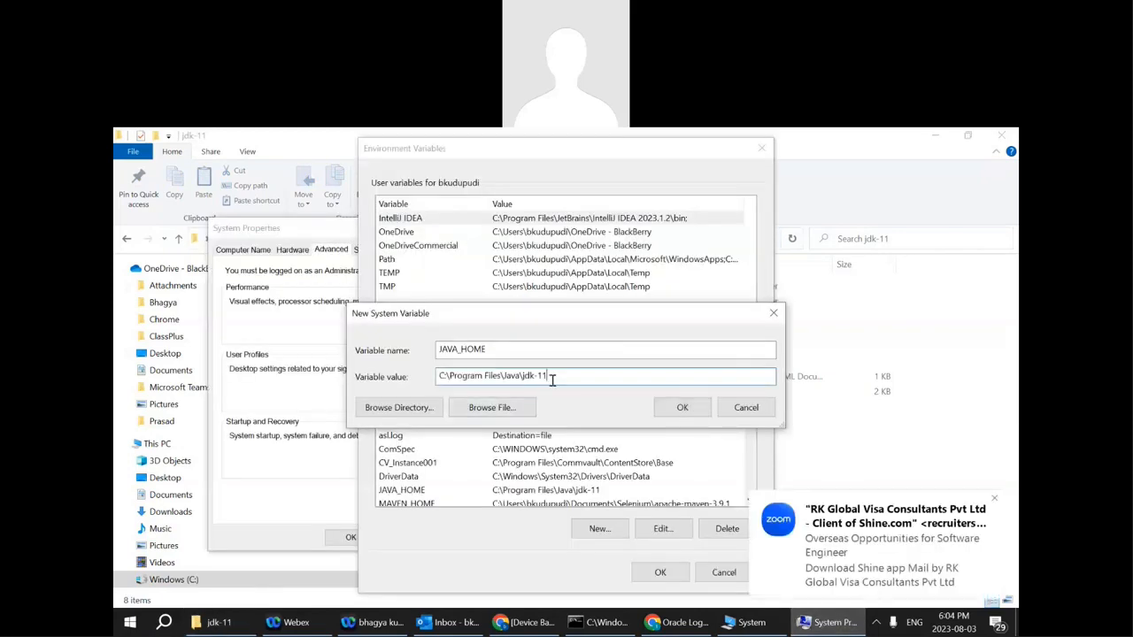
left_click_drag(553, 377, 436, 379)
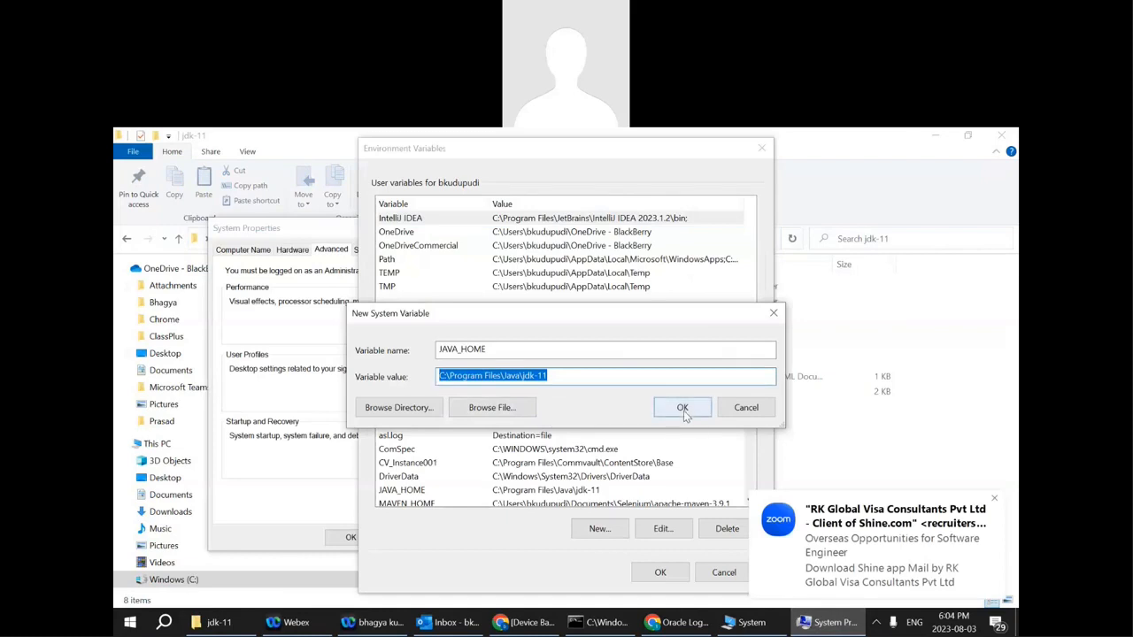
left_click(746, 408)
Locate the existing JAVA_HOME system variable, then open the system Path variable's list of entries
scroll(431, 478, "down", 1)
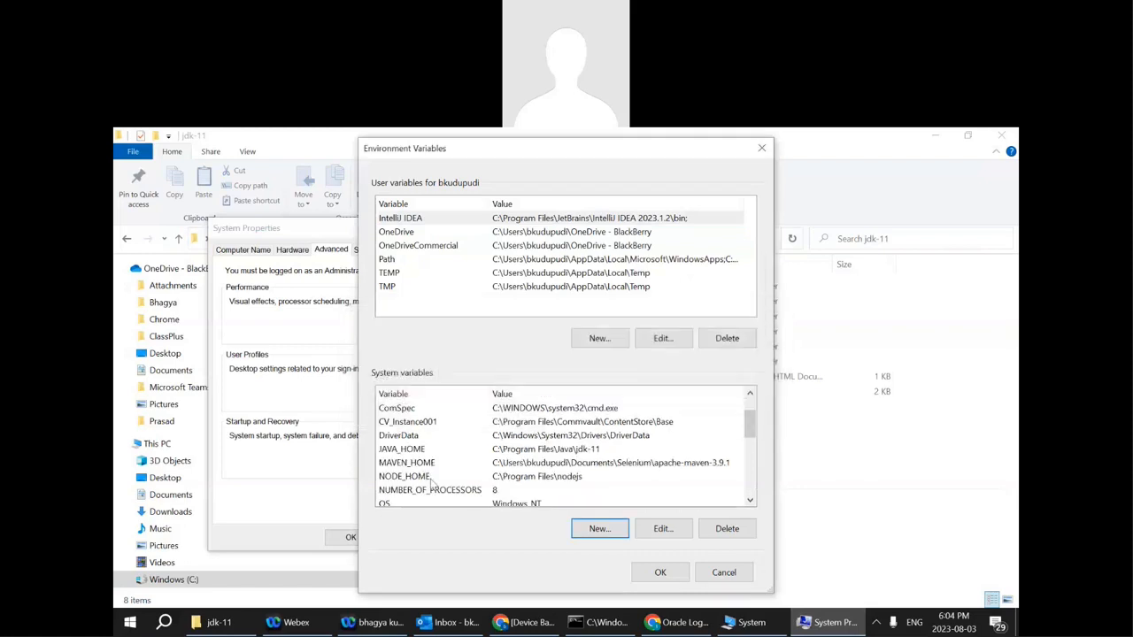
left_click(405, 451)
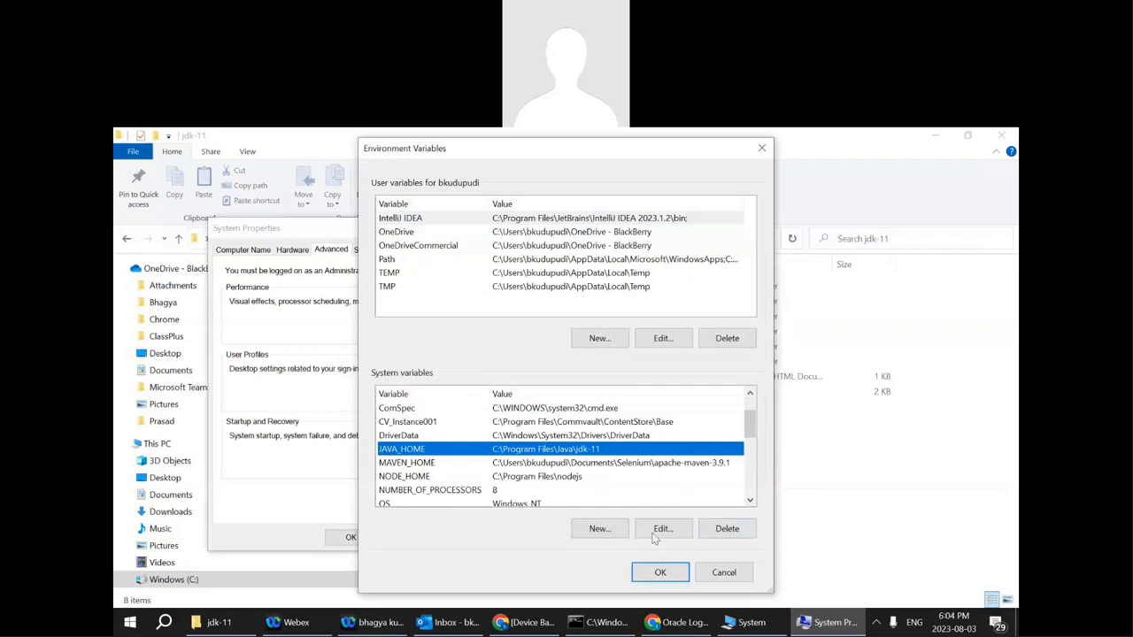
scroll(411, 492, "down", 2)
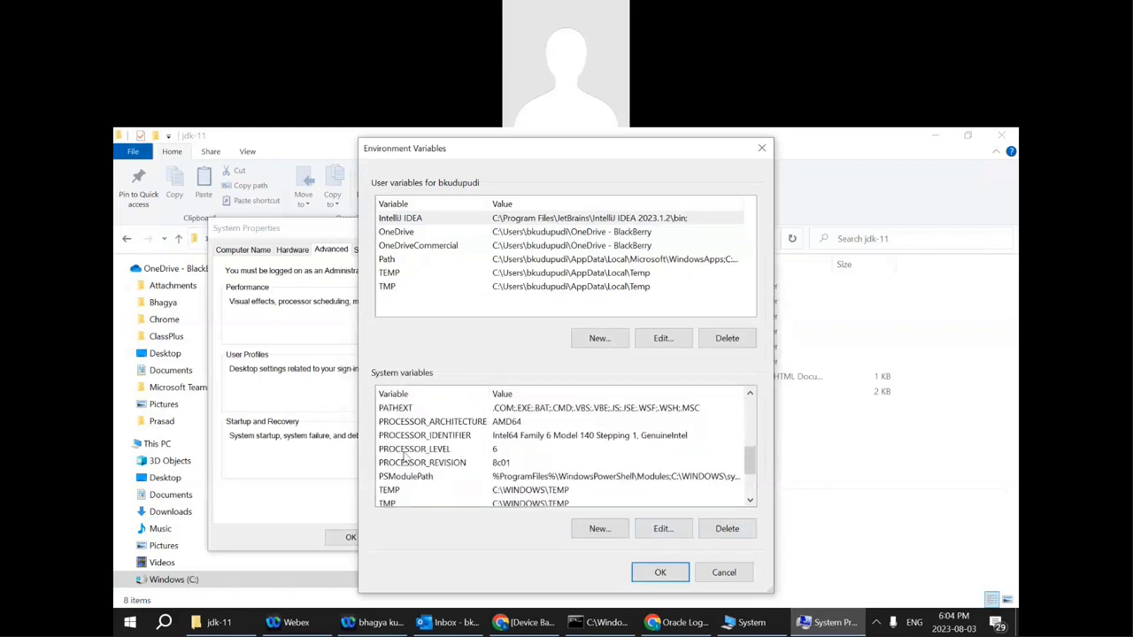
scroll(403, 458, "up", 1)
left_click(394, 437)
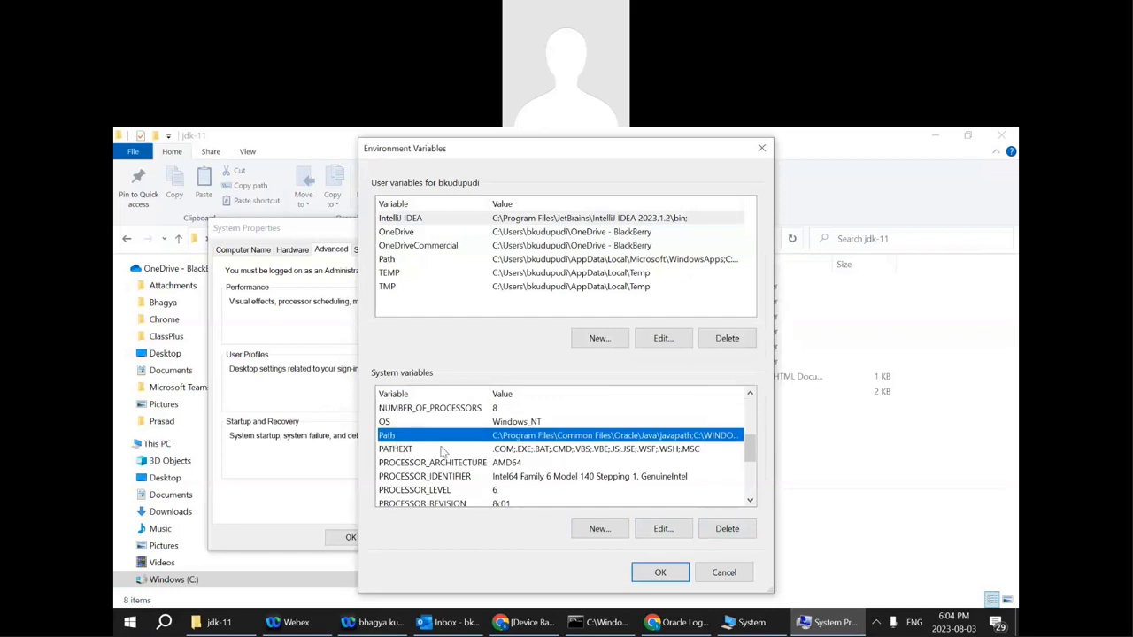
left_click(669, 532)
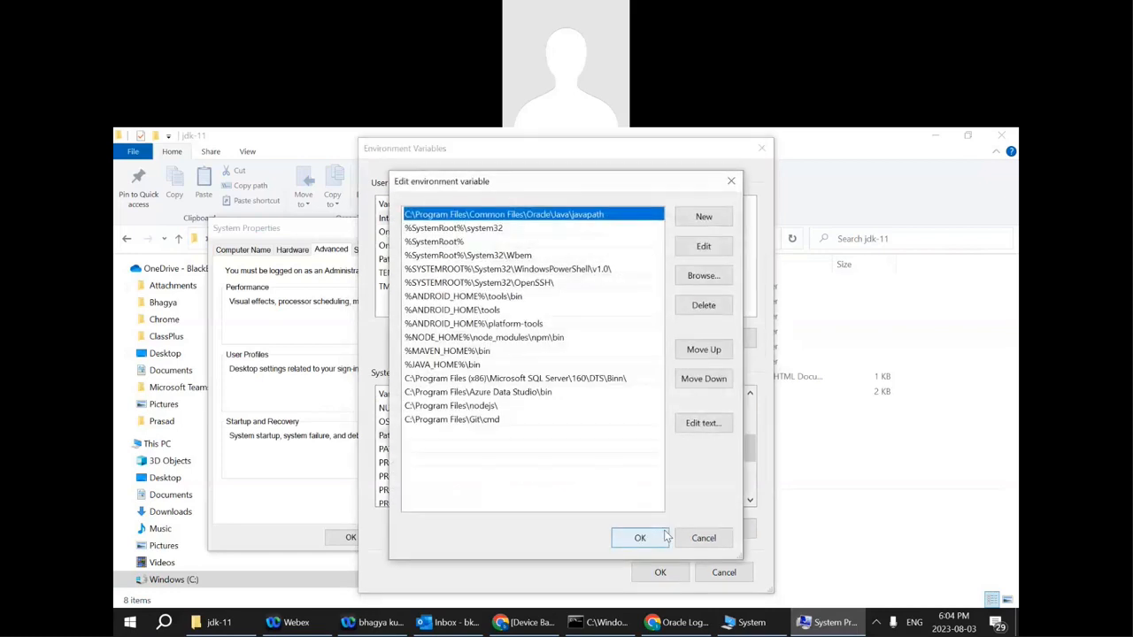
Check the bin folder inside jdk-11 in File Explorer and return to the Path entries
left_click(920, 467)
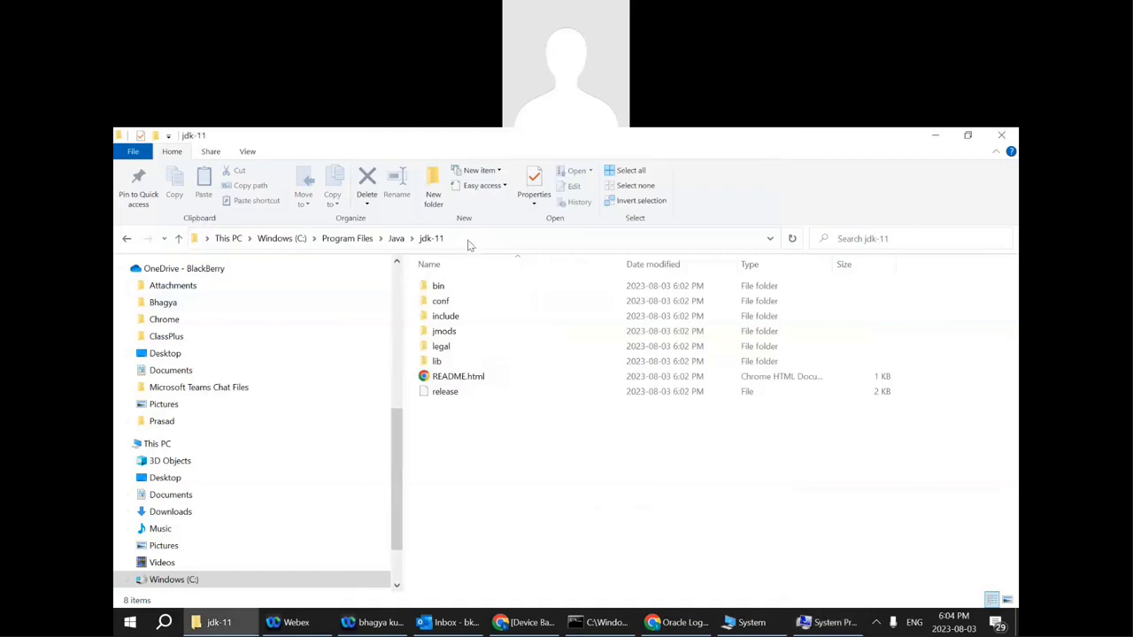
double_click(463, 286)
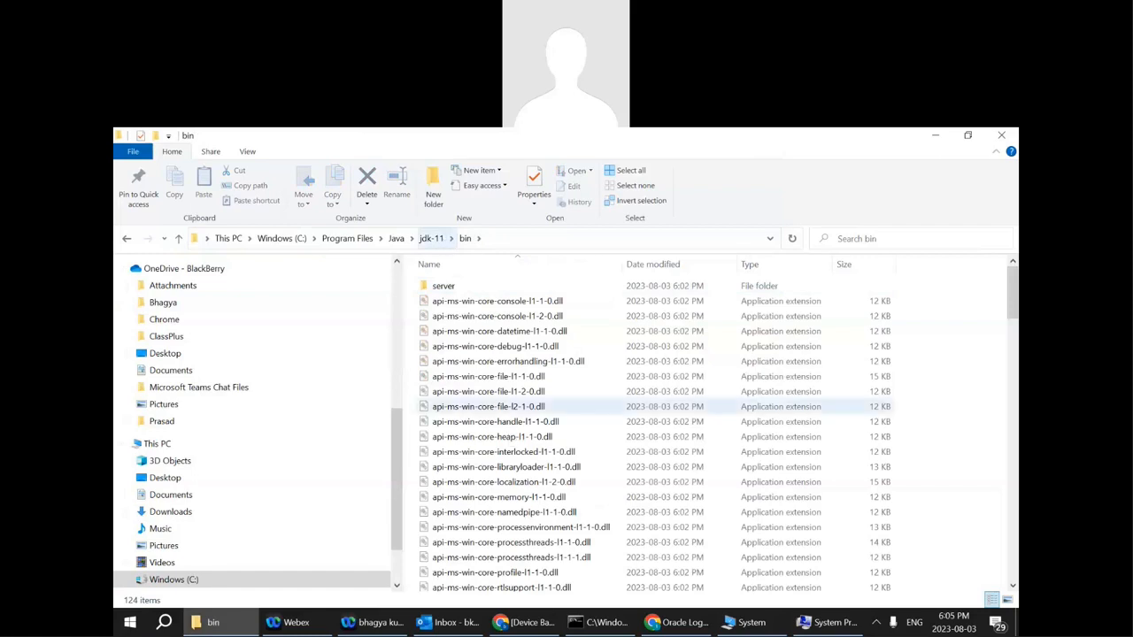
left_click(825, 624)
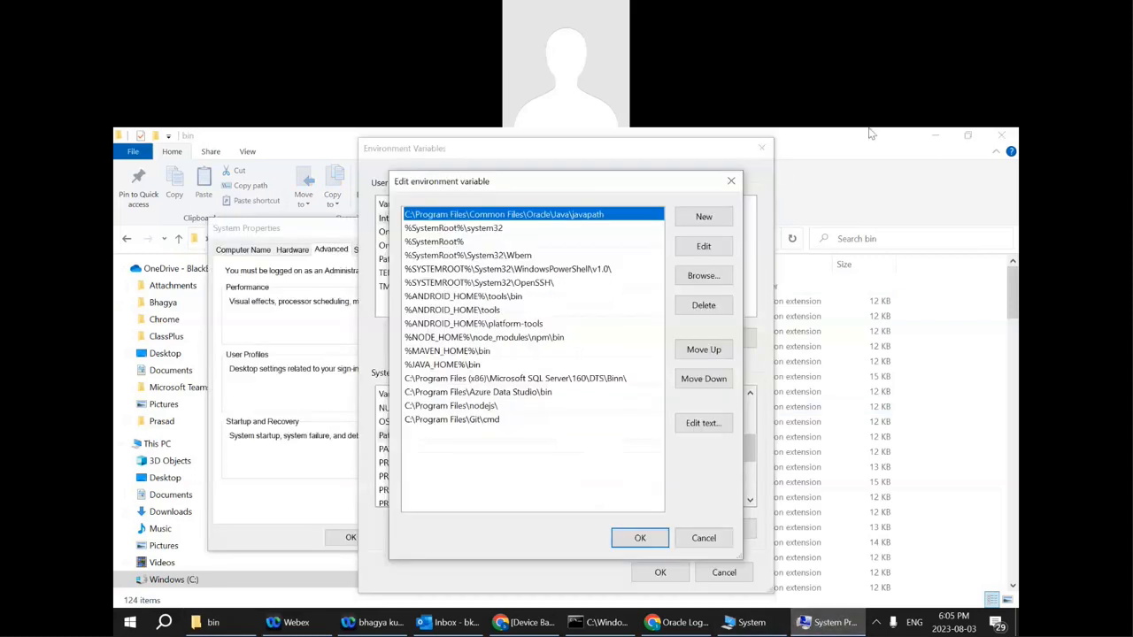
Add a new Path entry reading %JAVA_HOME% and check the jdk-11 bin folder location in File Explorer
left_click(705, 219)
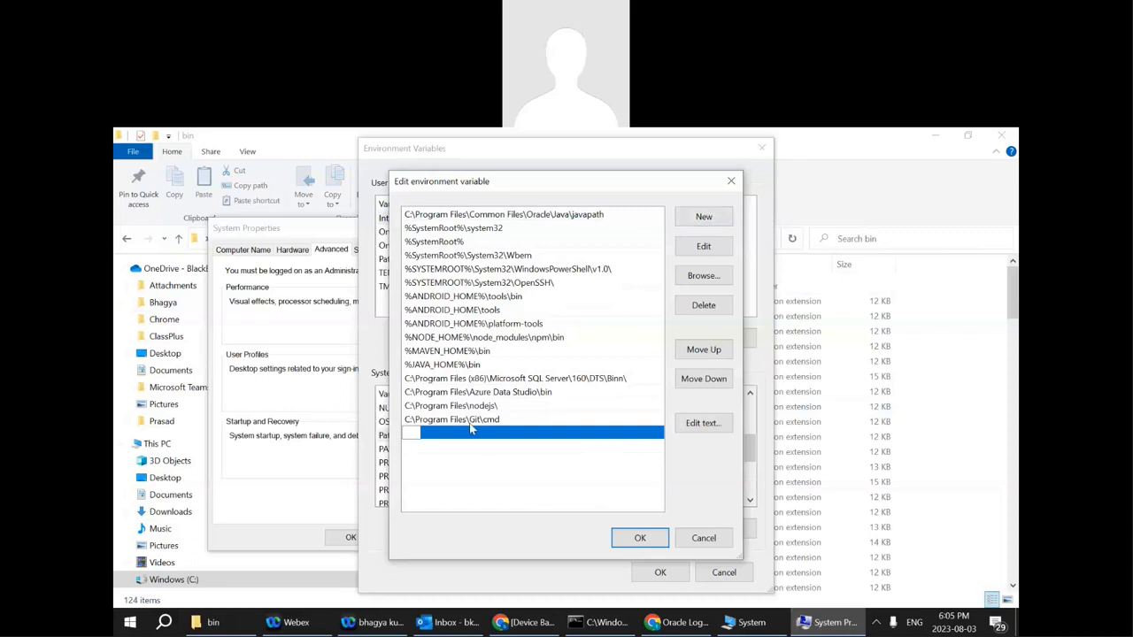
type("%JAVA_HOME%")
left_click_drag(466, 433, 405, 438)
left_click(471, 433)
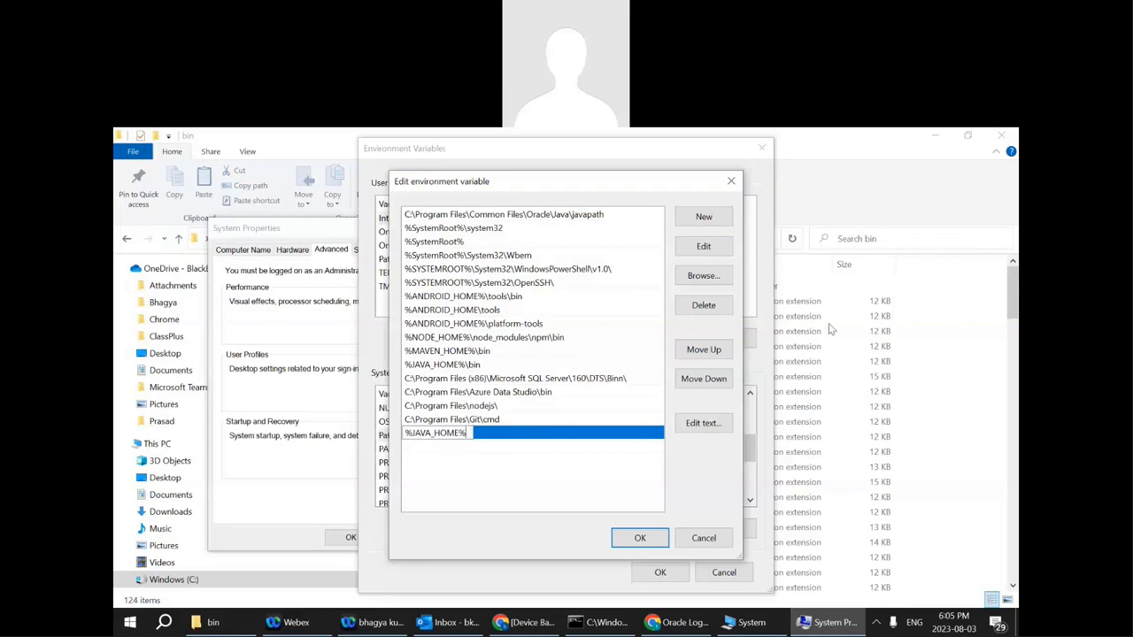
left_click(943, 303)
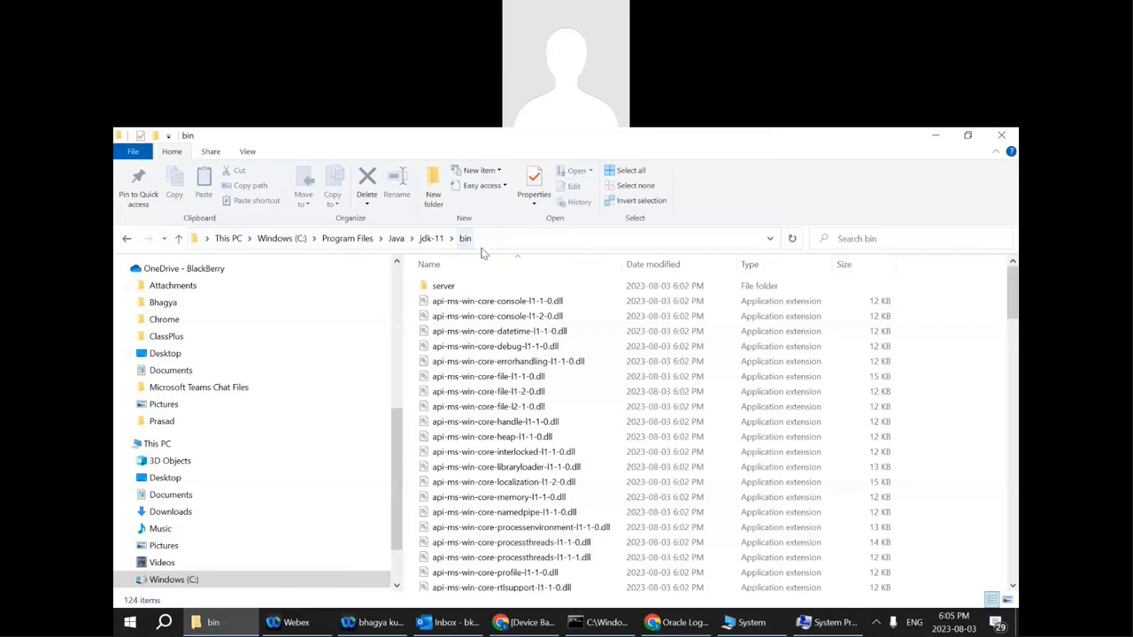
key("alt+Tab")
Extend the new Path entry to %JAVA_HOME%\bin, with bin in lowercase
double_click(471, 433)
left_click(471, 433)
type("\\BIN")
key("BackSpace")
key("BackSpace")
key("BackSpace")
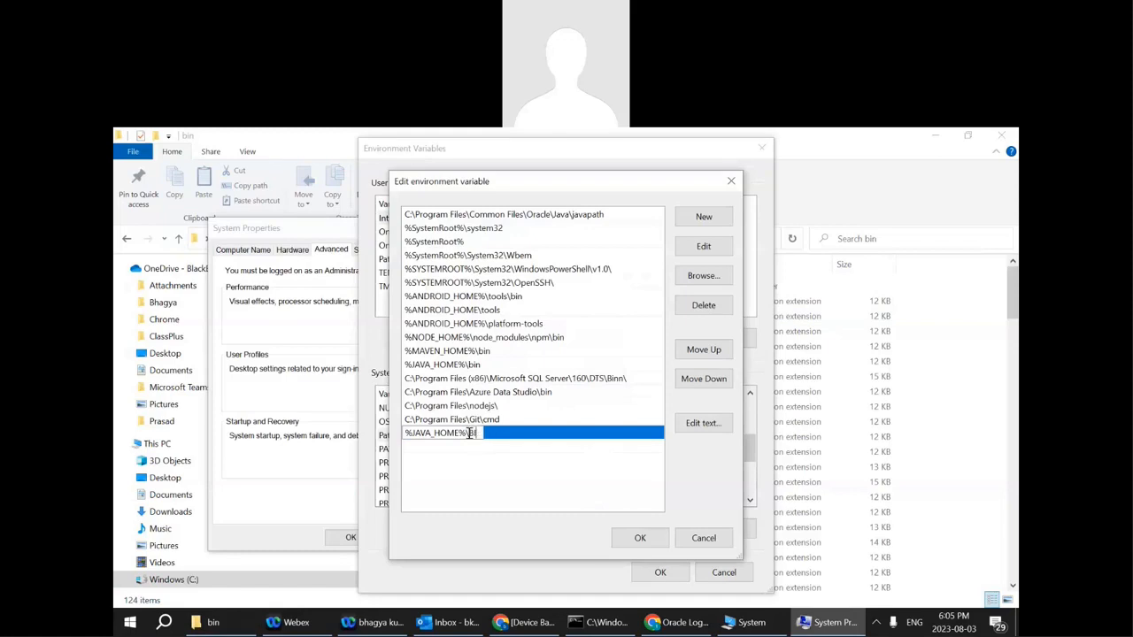
type("bin")
left_click(460, 489)
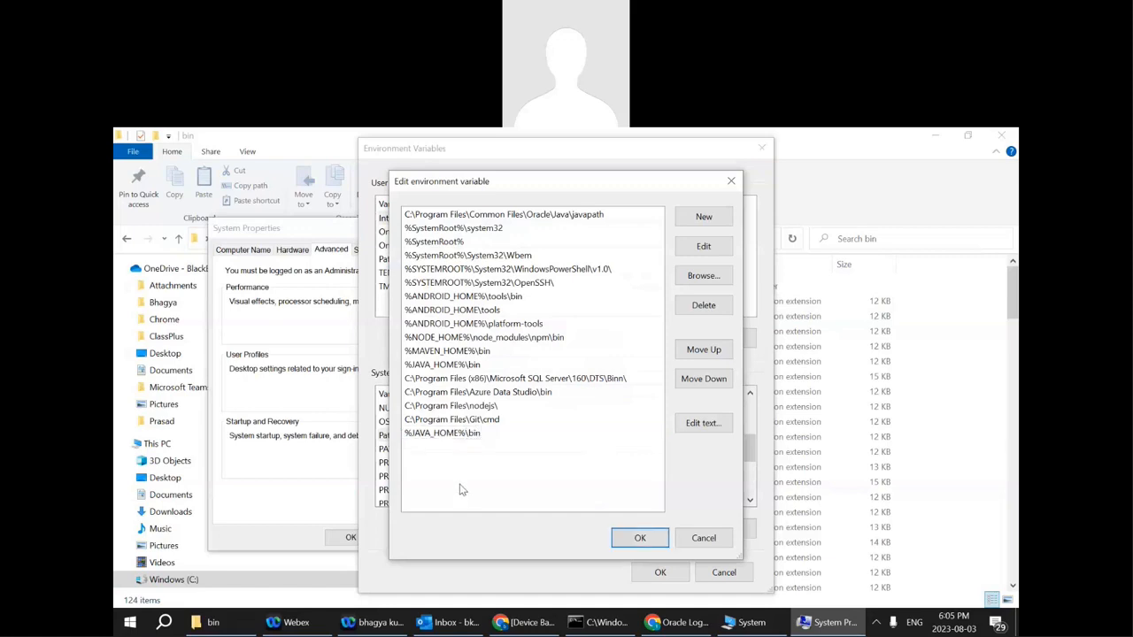
Discard the duplicate %JAVA_HOME%\bin Path entry and close the Environment Variables and System Properties dialogs
left_click(487, 437)
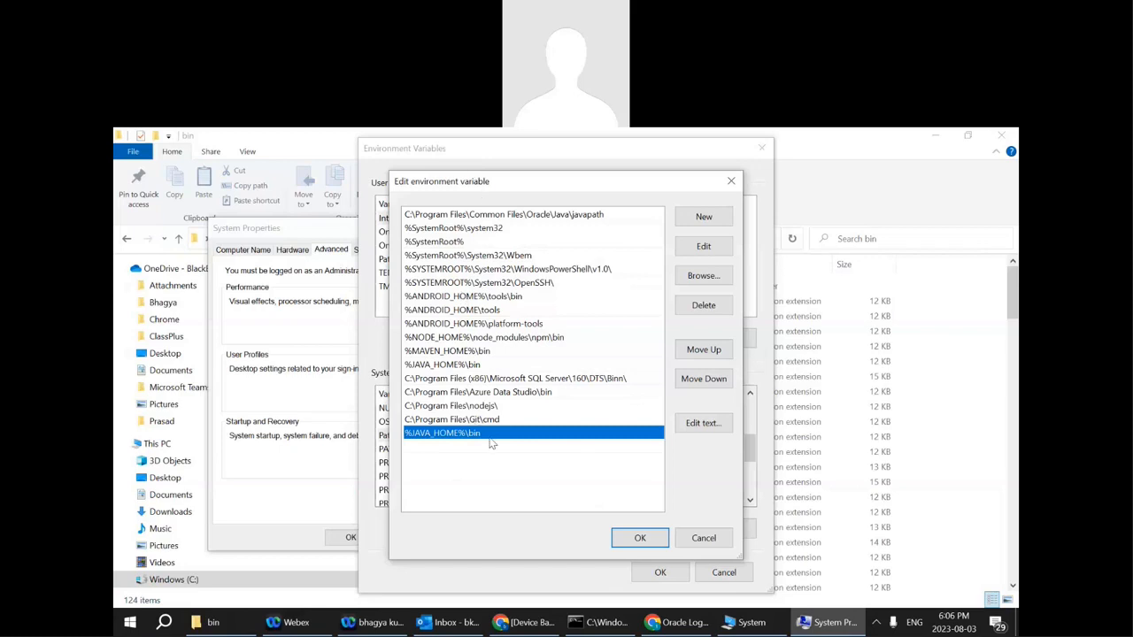
double_click(449, 436)
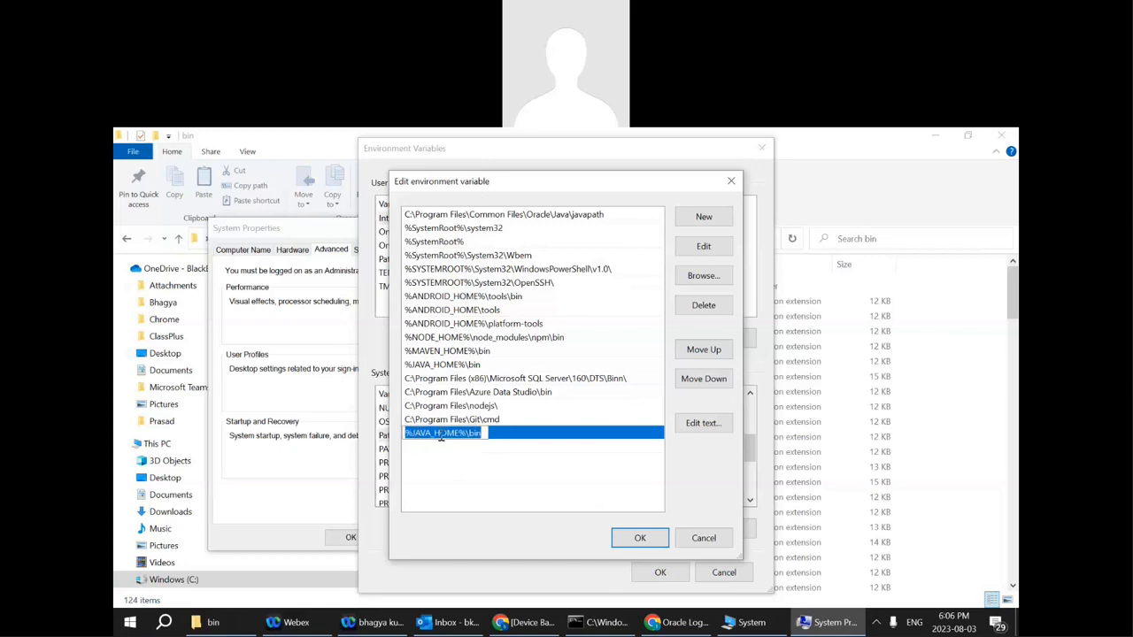
left_click(469, 366)
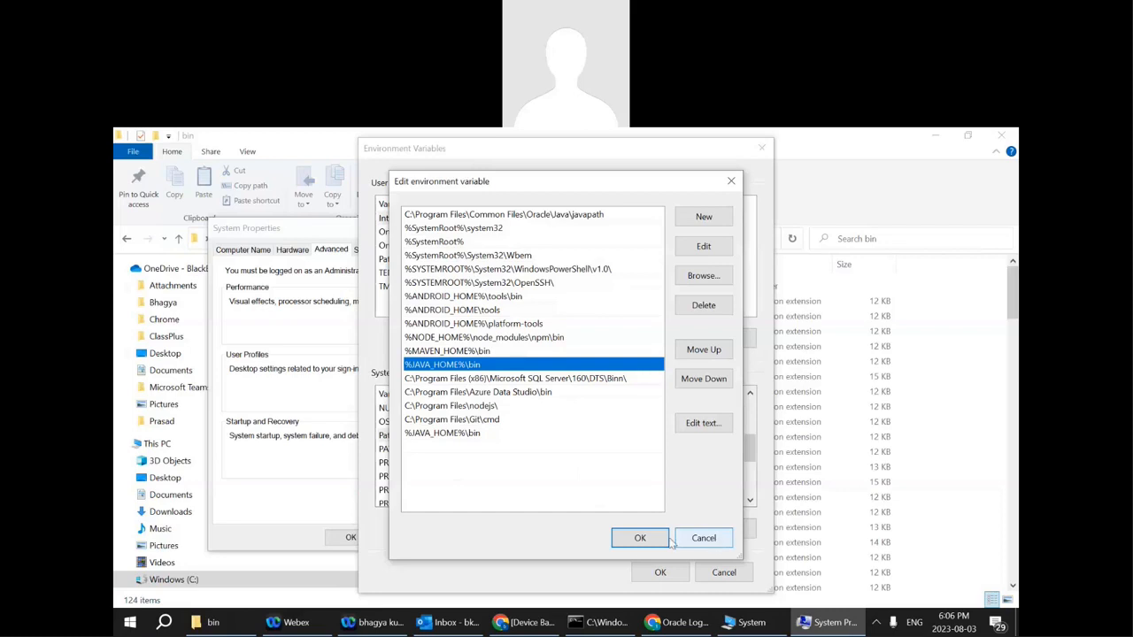
left_click(707, 542)
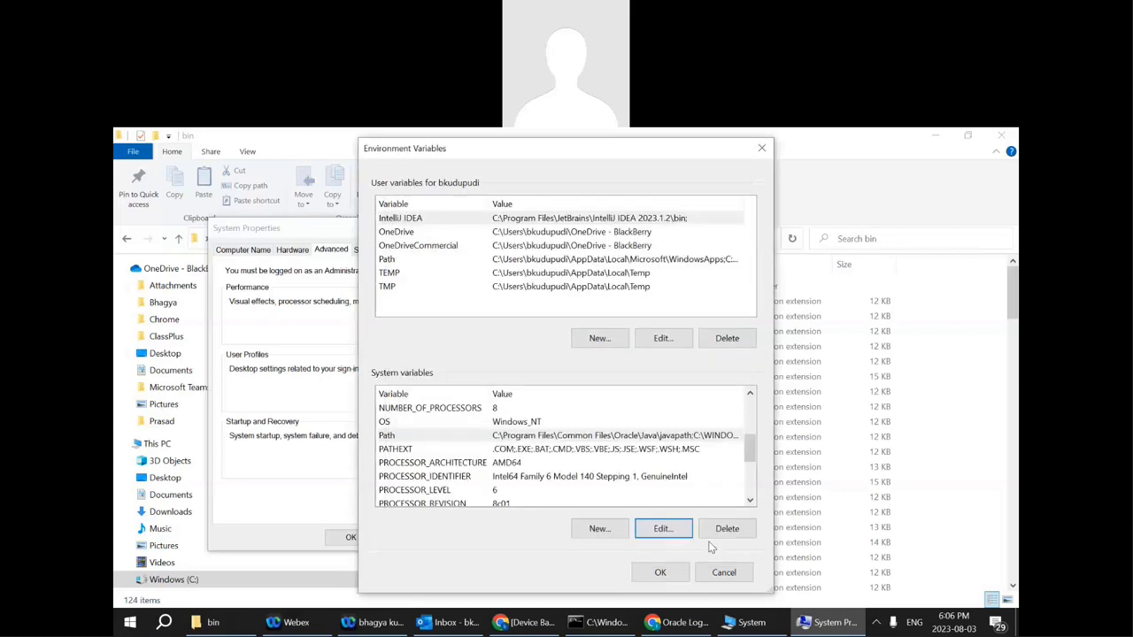
left_click(664, 575)
left_click(351, 537)
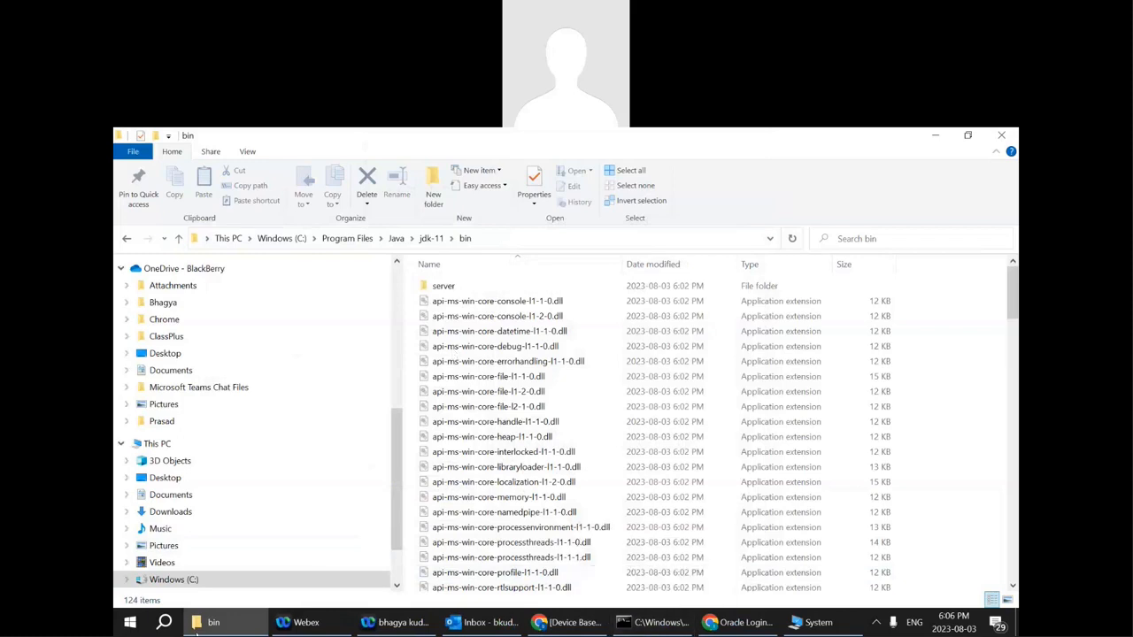
Open a new Command Prompt window
left_click(165, 623)
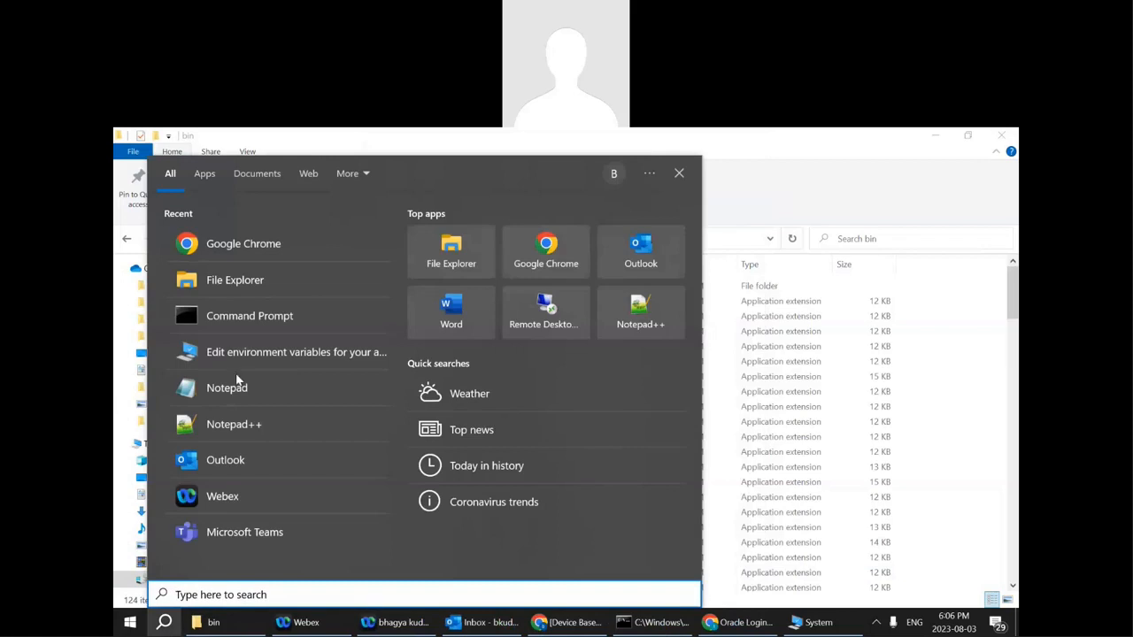
left_click(272, 320)
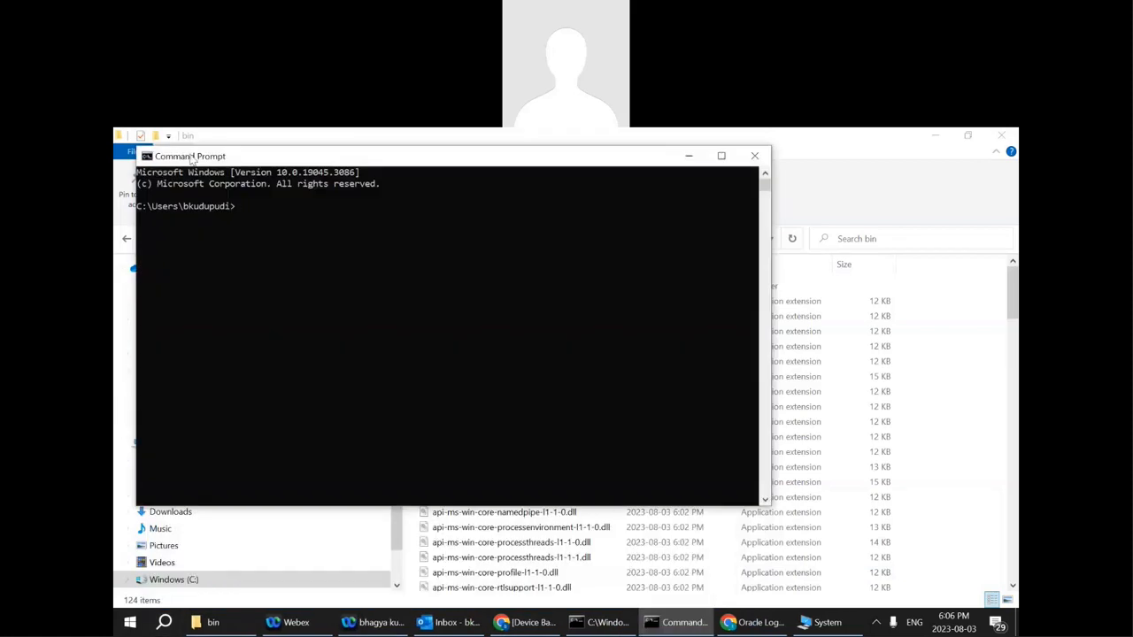
Check the installed Java version with java -version, highlight the reported version number, and close the Command Prompt window
type("java -version")
key("Return")
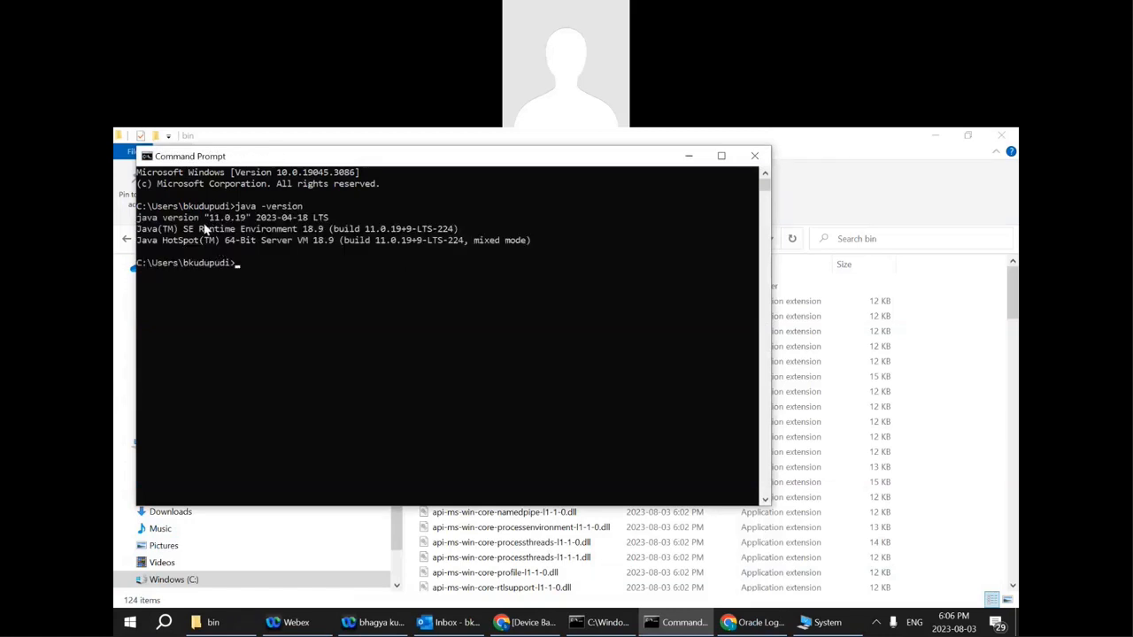
left_click_drag(205, 220, 248, 228)
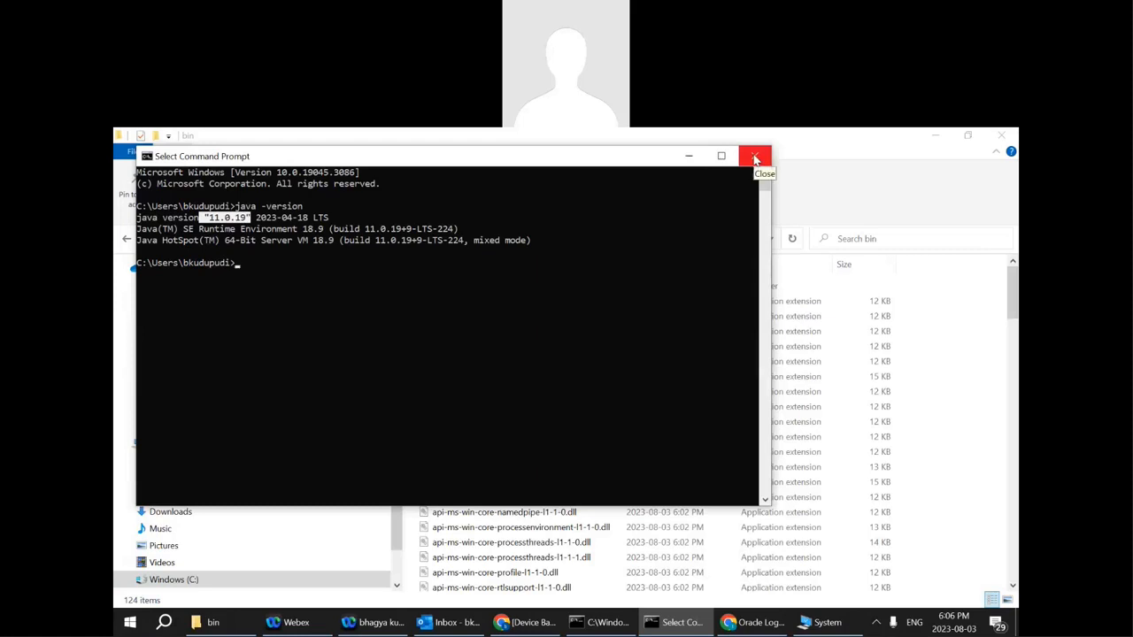
left_click(755, 158)
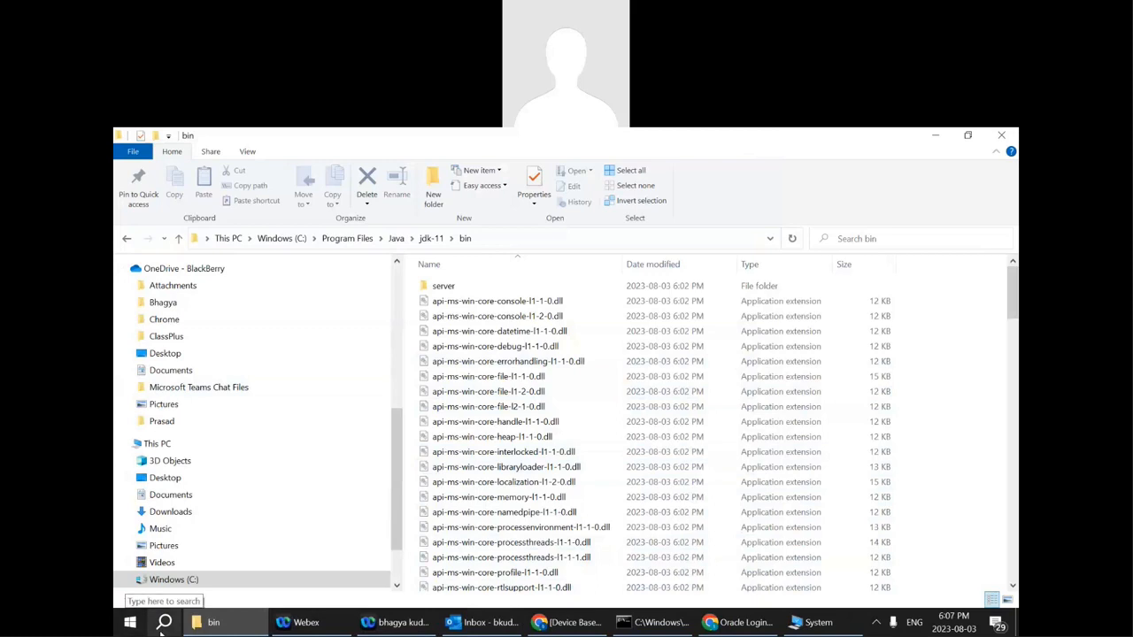
Open a blank Notepad file and write the line "IDE- Integrated Development Env."
left_click(163, 623)
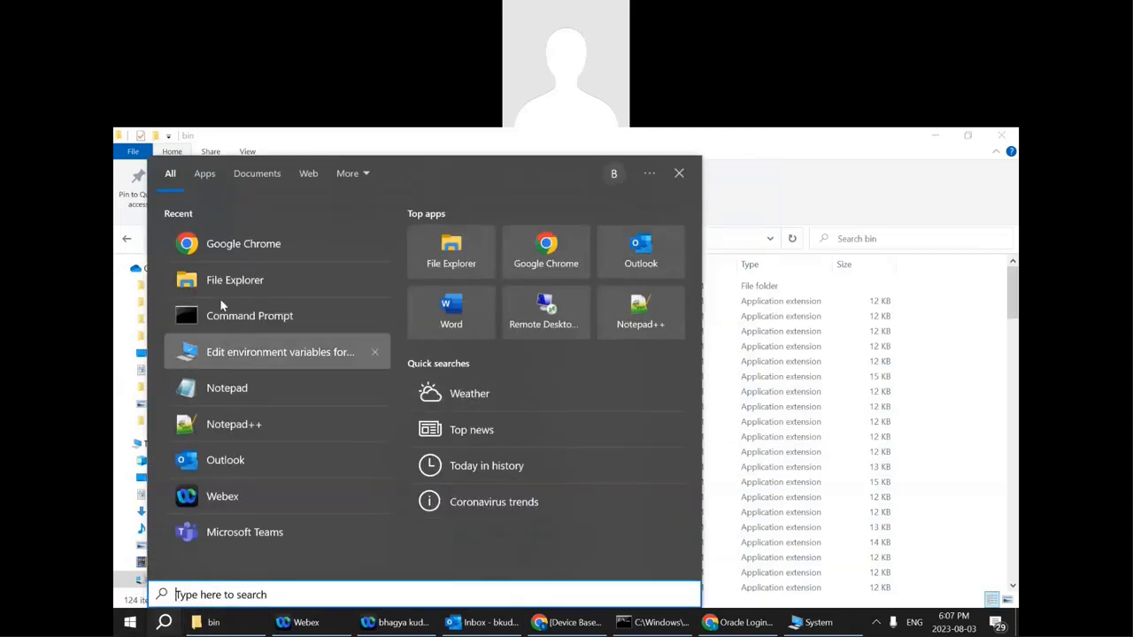
left_click(232, 389)
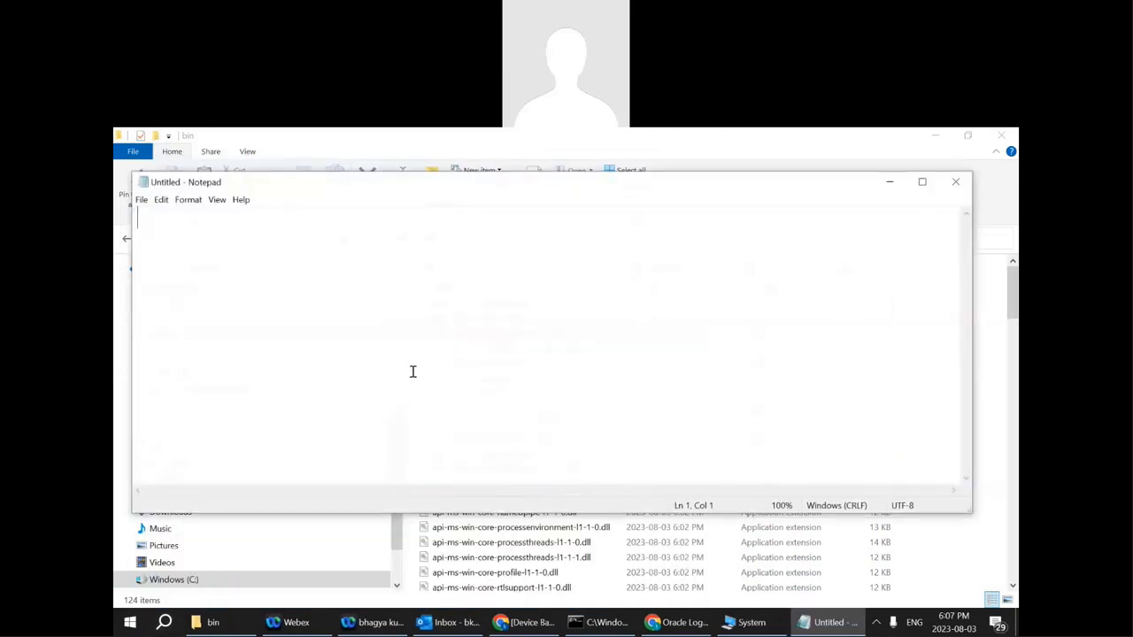
type("IDE")
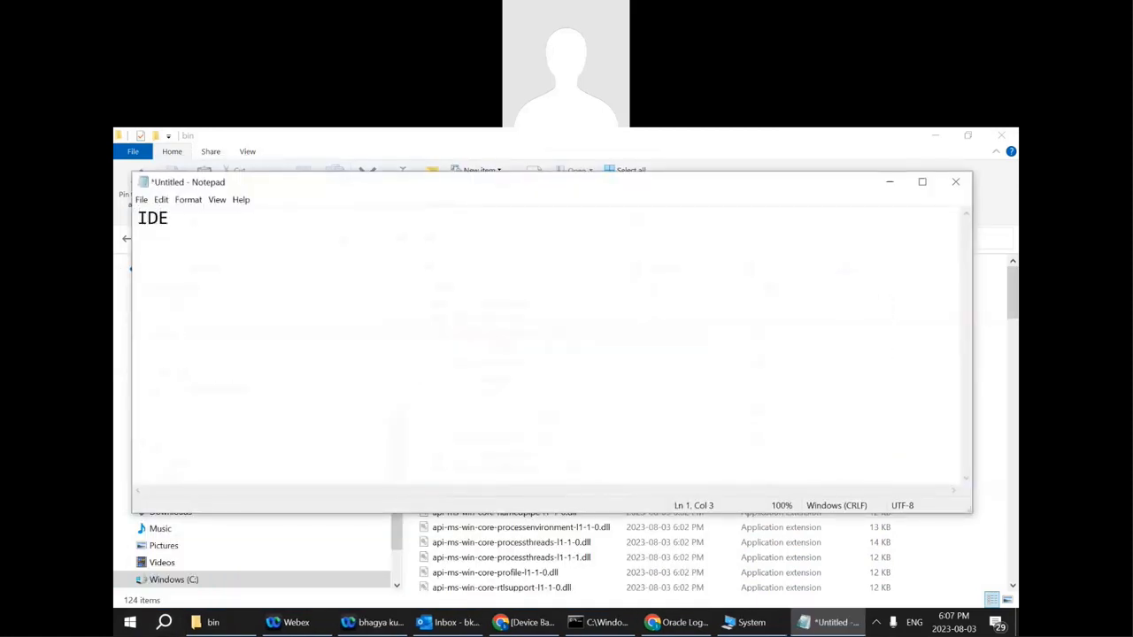
type("- Integrated")
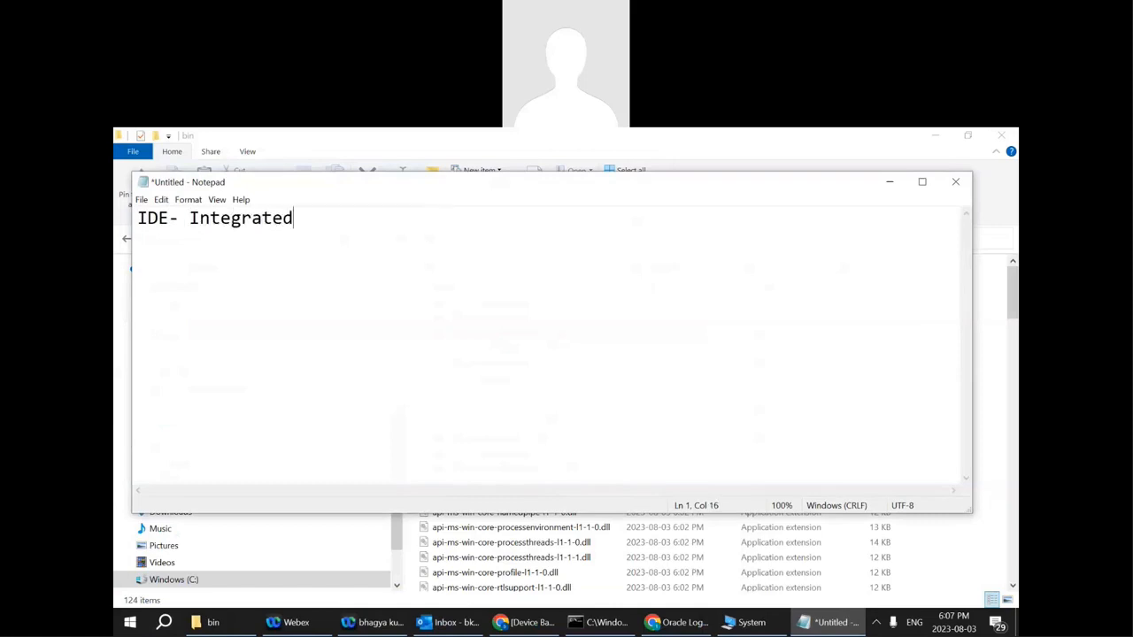
type(" Development ")
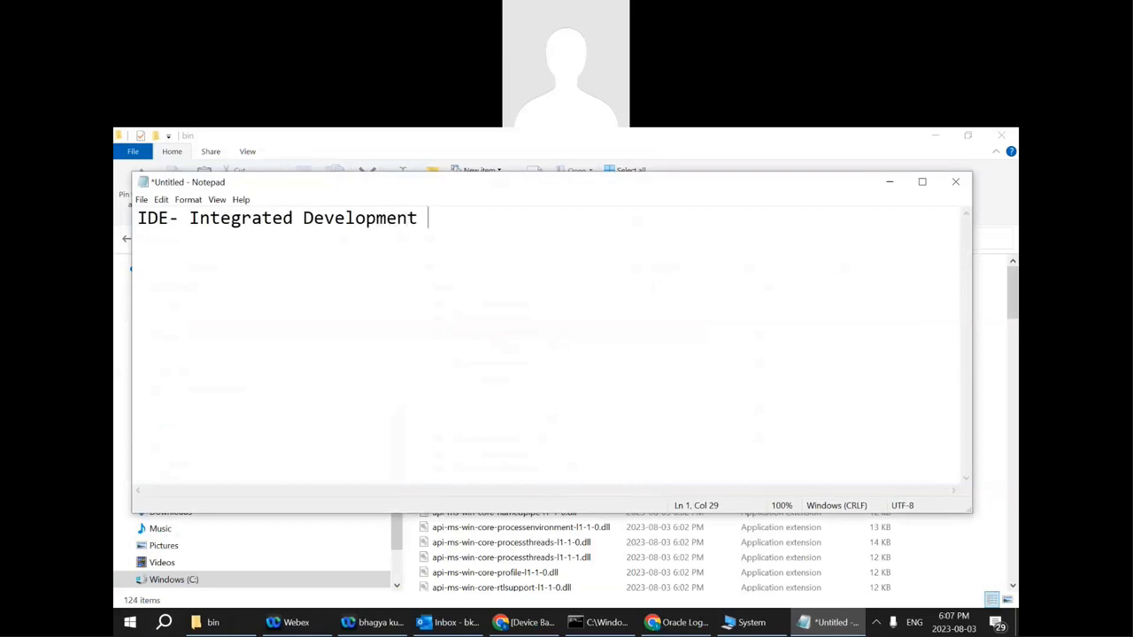
type("Env.")
key("Return")
Write "write our code -- Eclipse/IntelliJ/NetBeans.." as the second line of the note
type("write our code -- ")
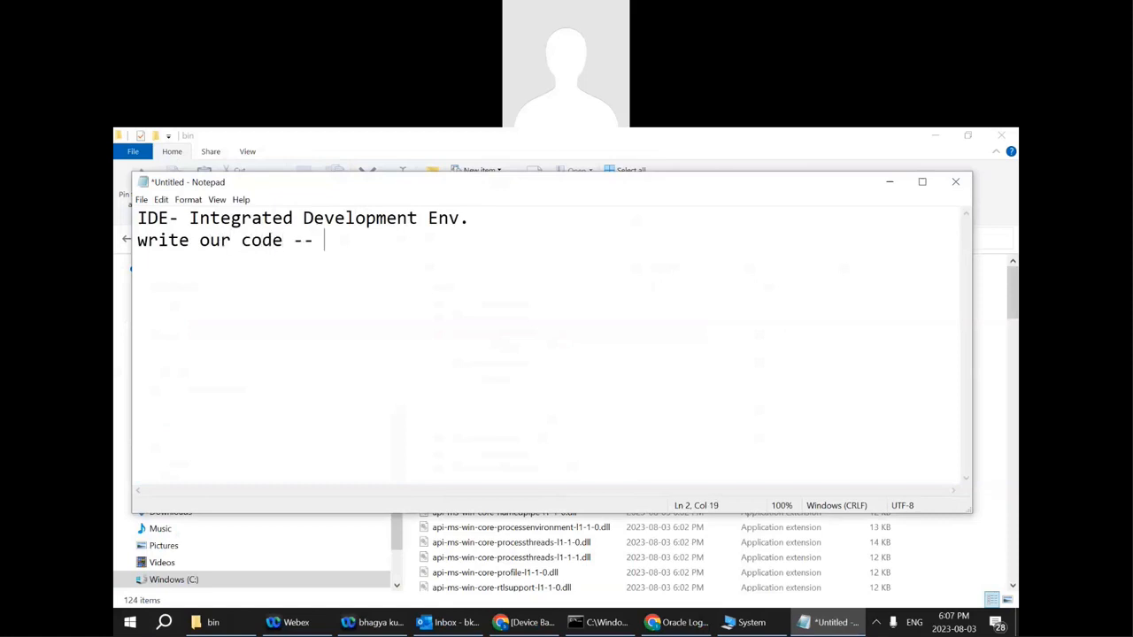
type("Eclipse/Inte")
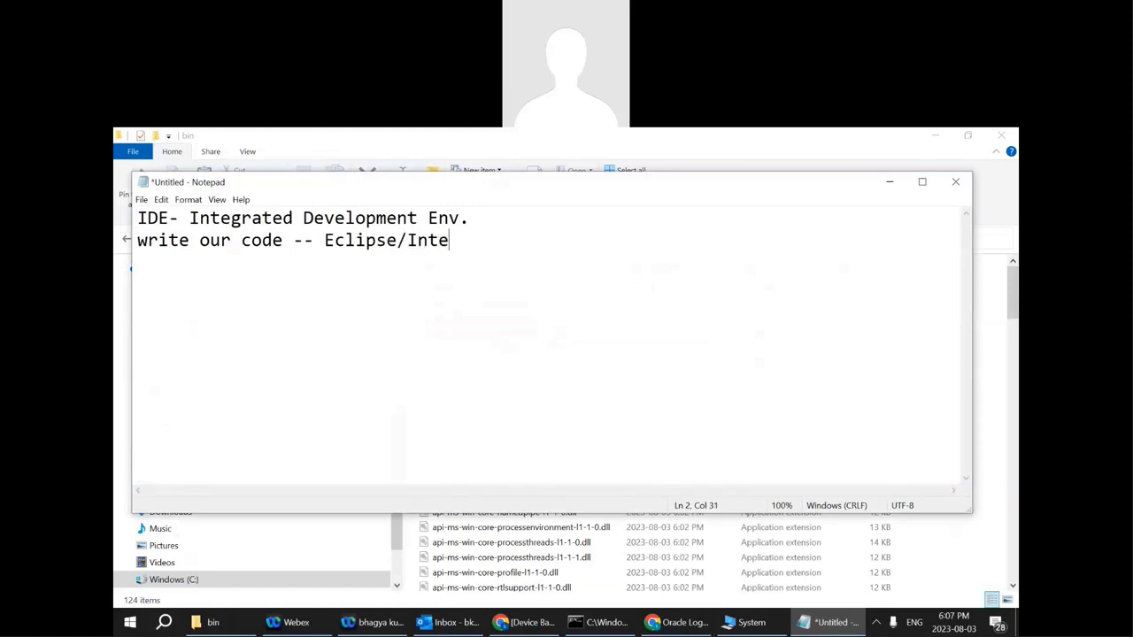
type("lliJ")
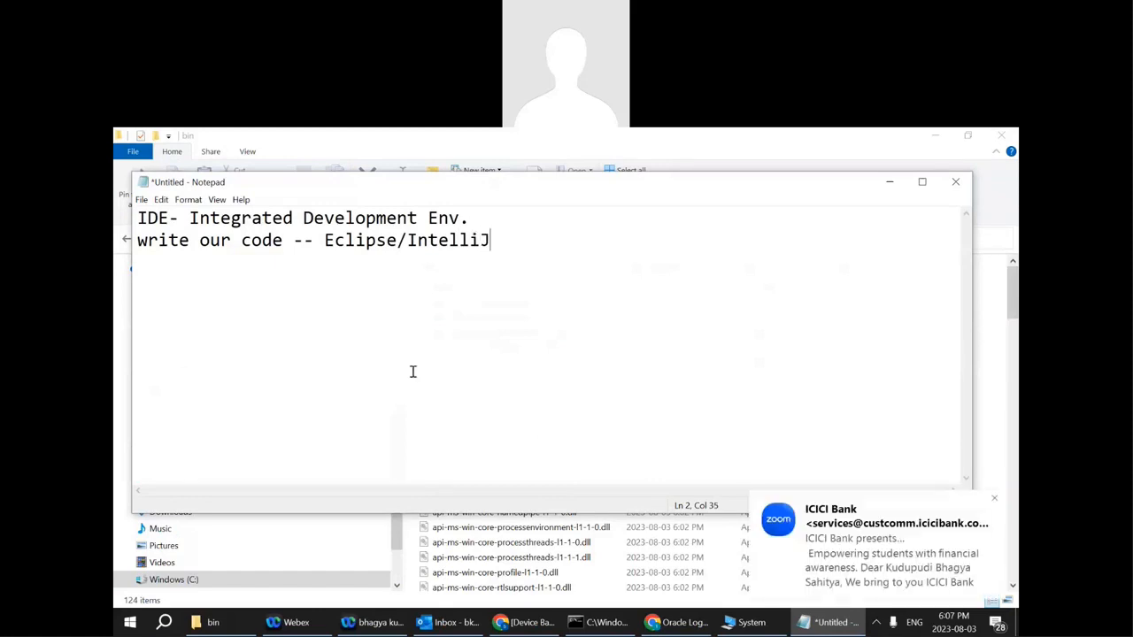
type("/NetBea")
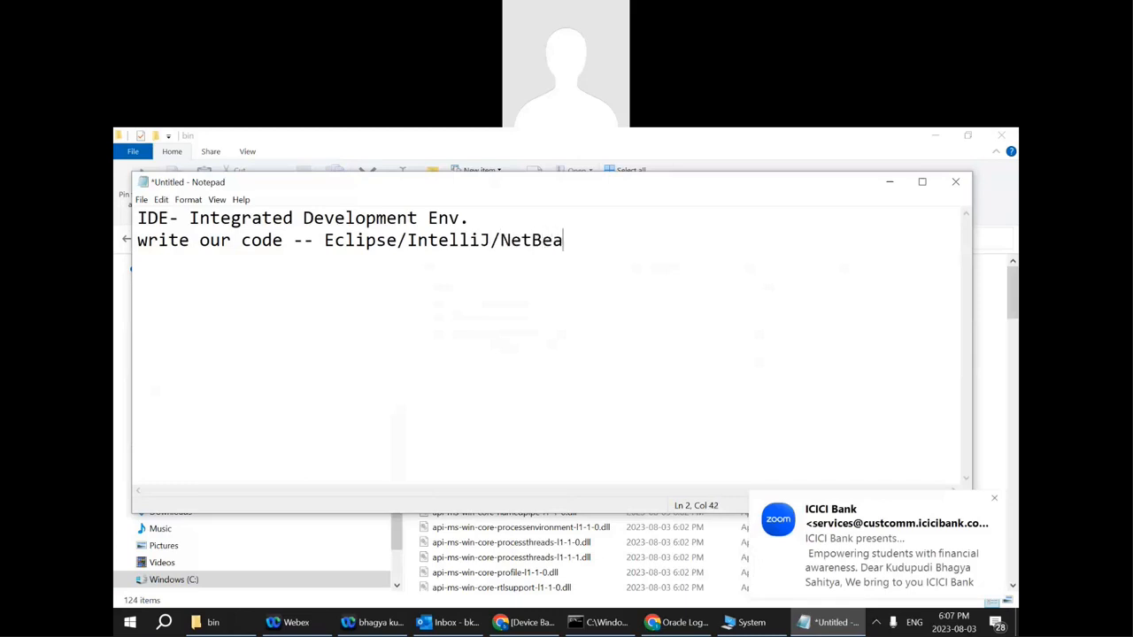
type("ns..")
Add two line breaks after the note's second line and highlight "write our code" and "Eclipse" in it
left_click_drag(397, 240, 321, 240)
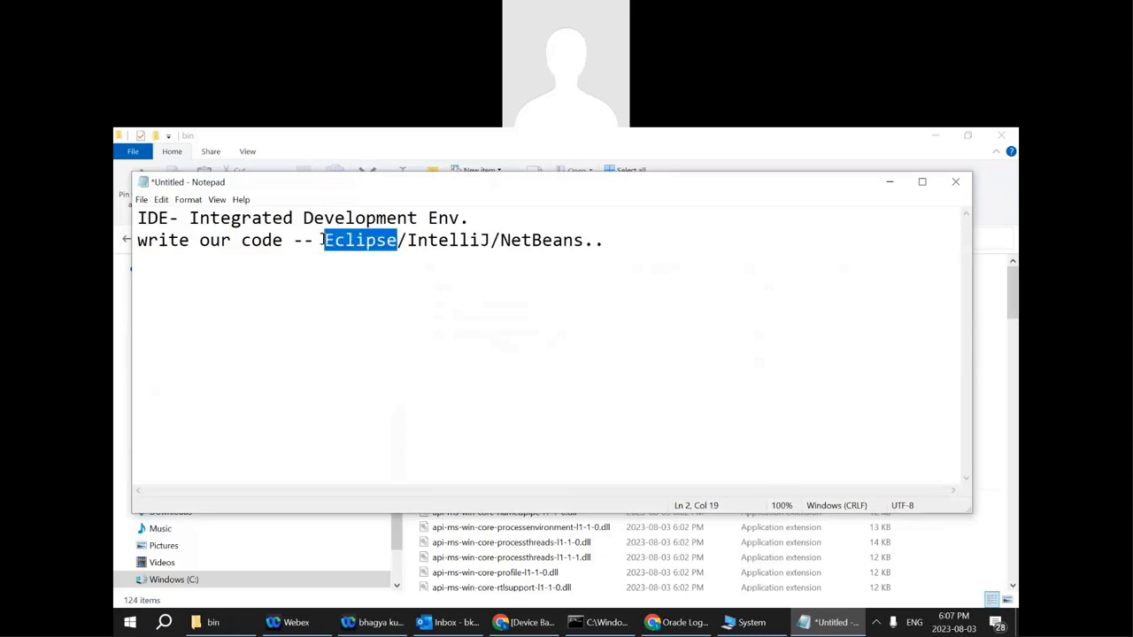
left_click(356, 277)
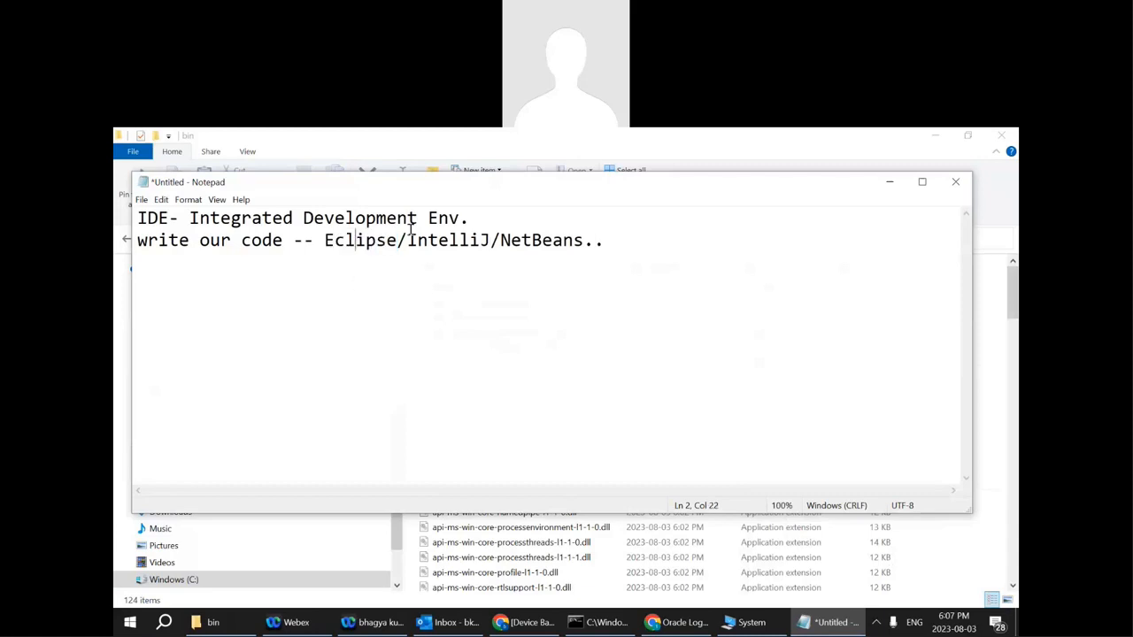
left_click_drag(398, 239, 328, 241)
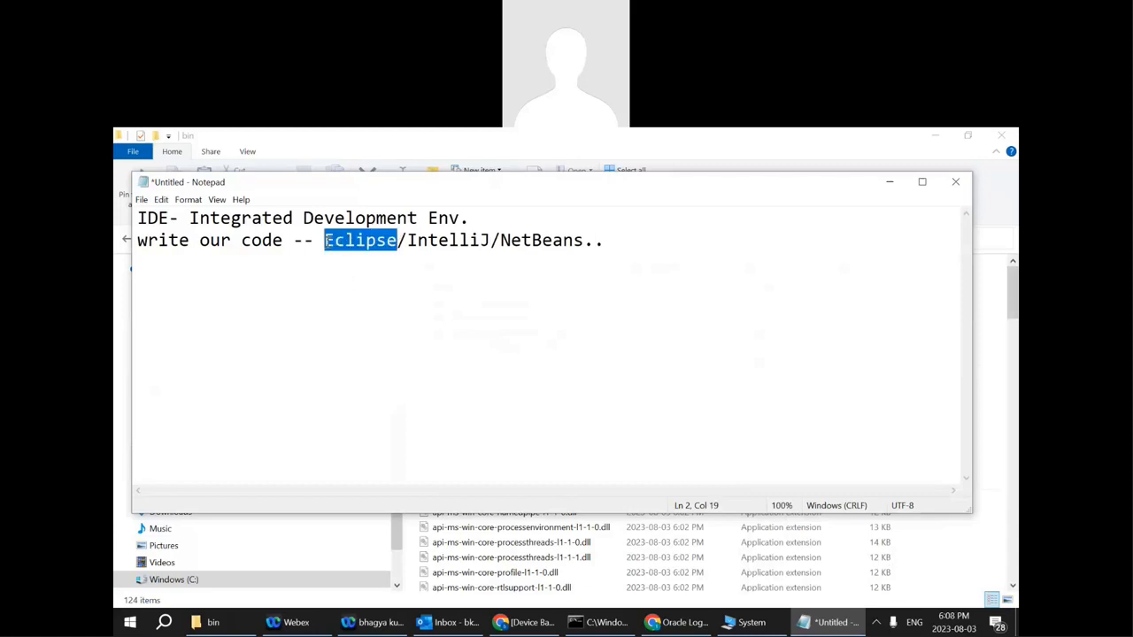
left_click(282, 242)
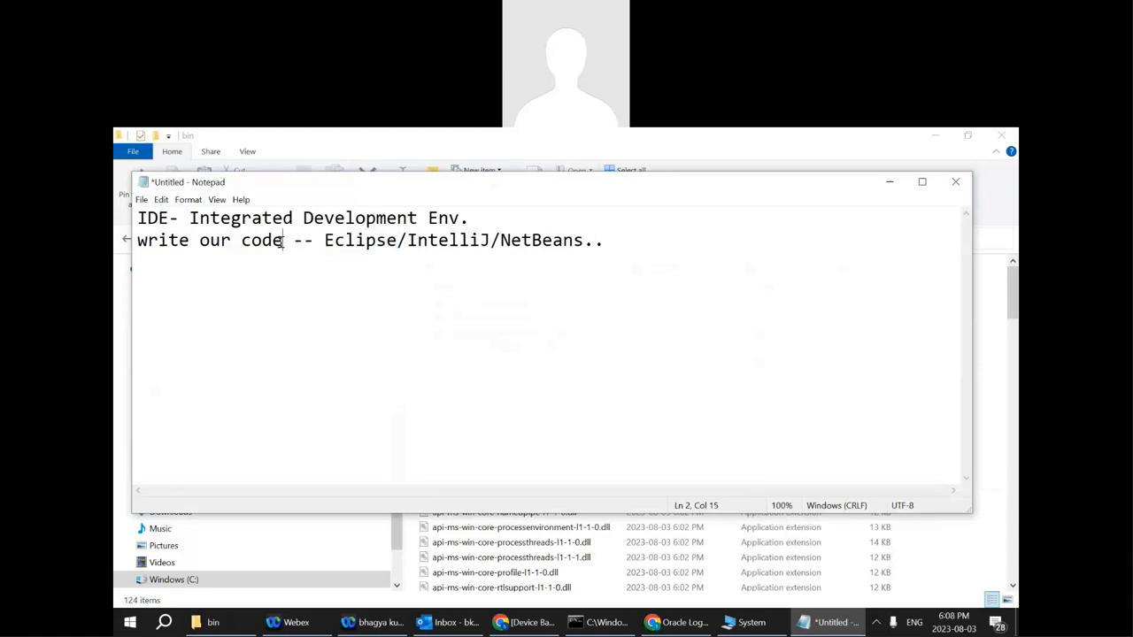
left_click(621, 242)
key("Return")
key("Return")
left_click_drag(283, 244, 135, 248)
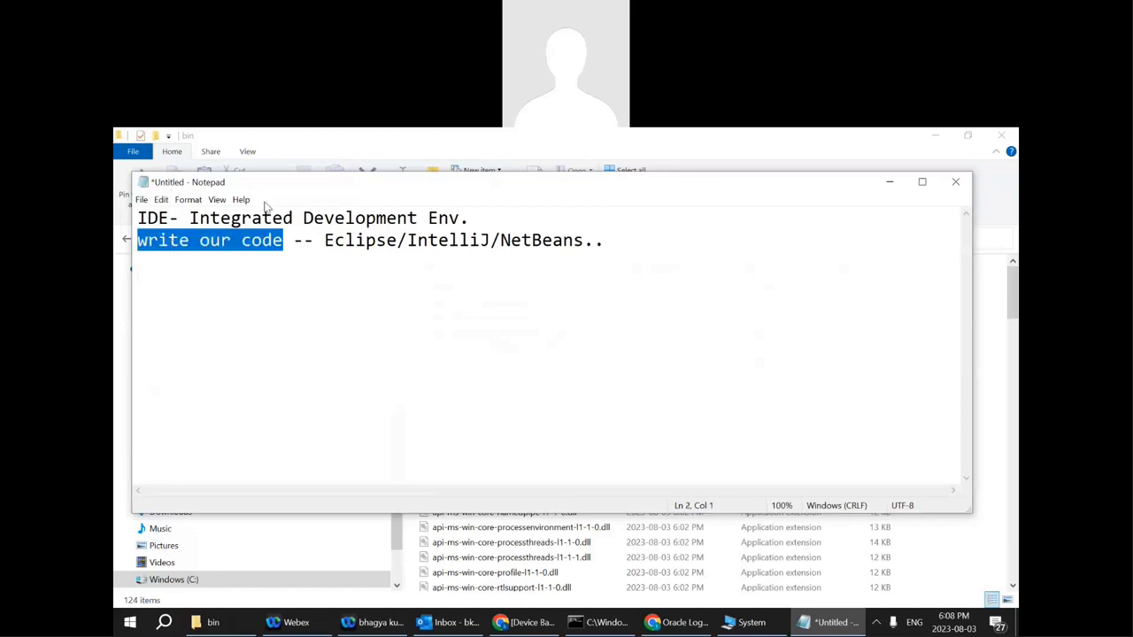
left_click_drag(326, 239, 398, 239)
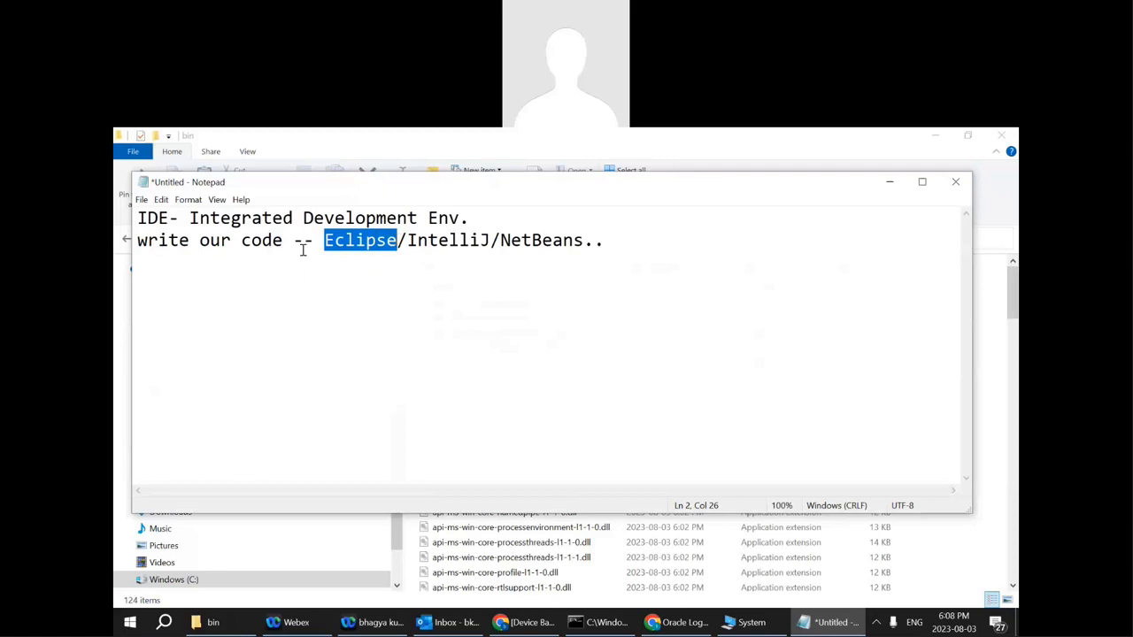
left_click(346, 319)
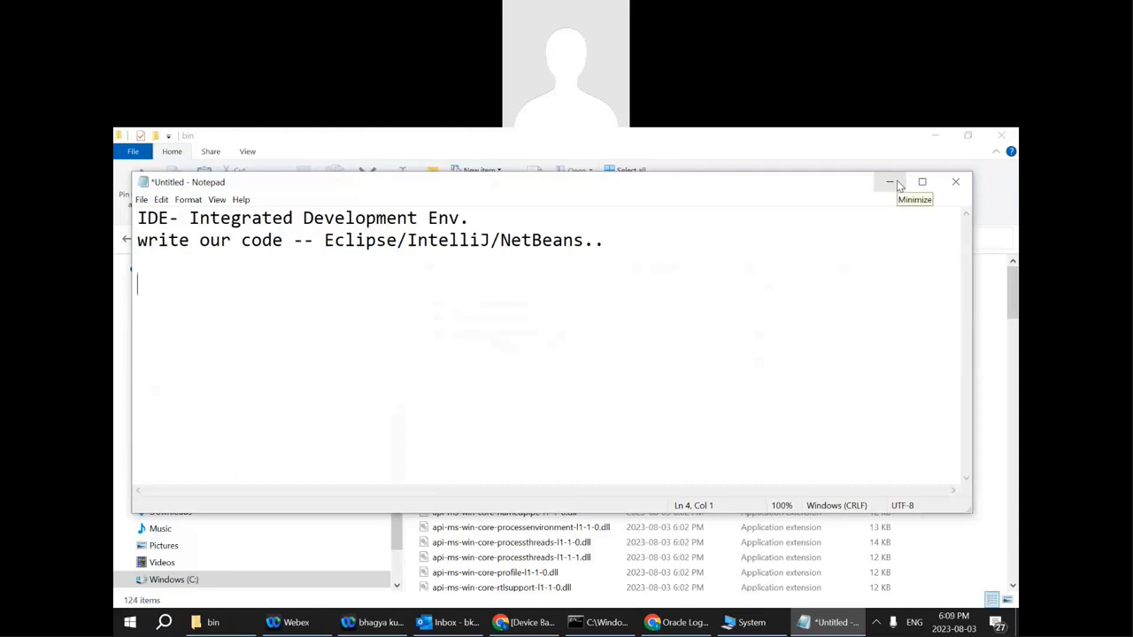
Switch to Chrome, search for "eclipse download" in a new tab, and open the Eclipse Foundation downloads page
left_click(681, 623)
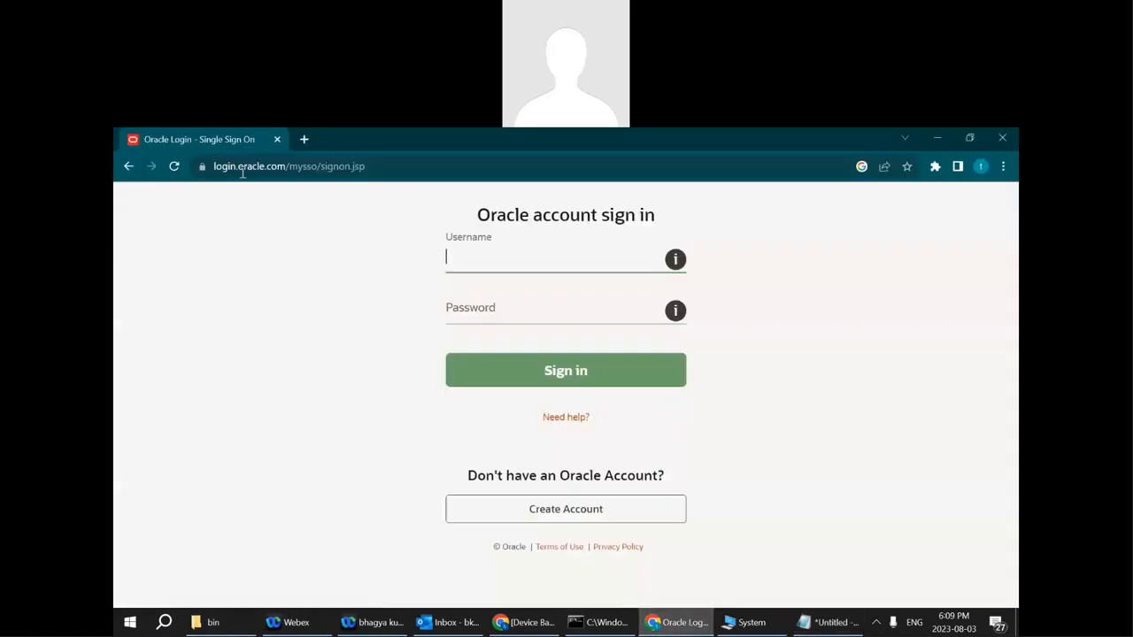
left_click(305, 142)
type("Ec")
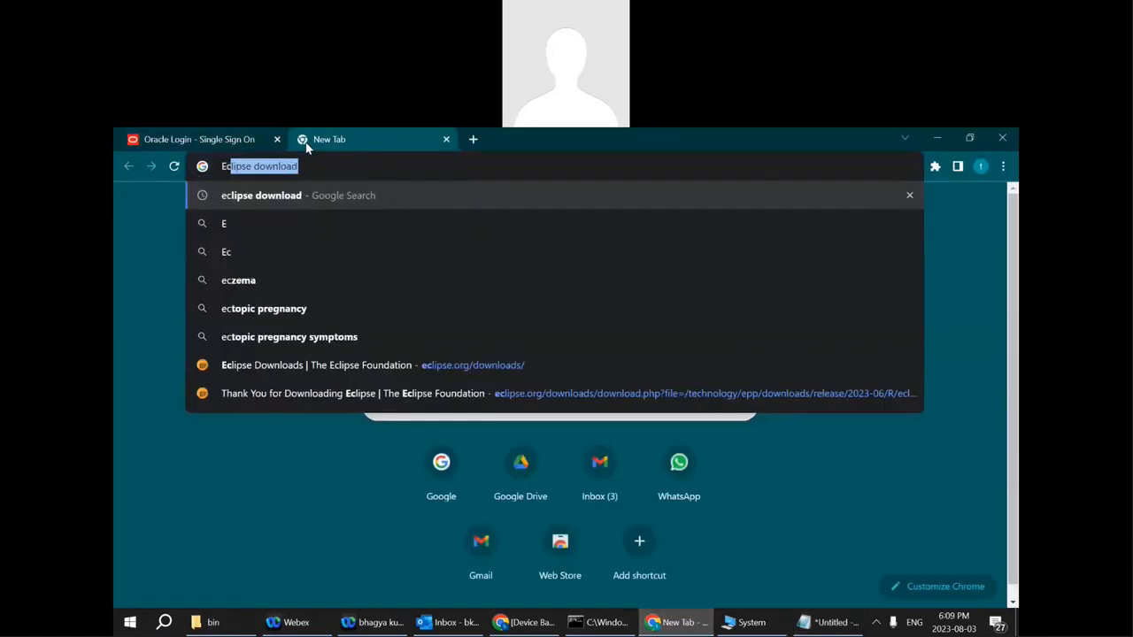
key("Return")
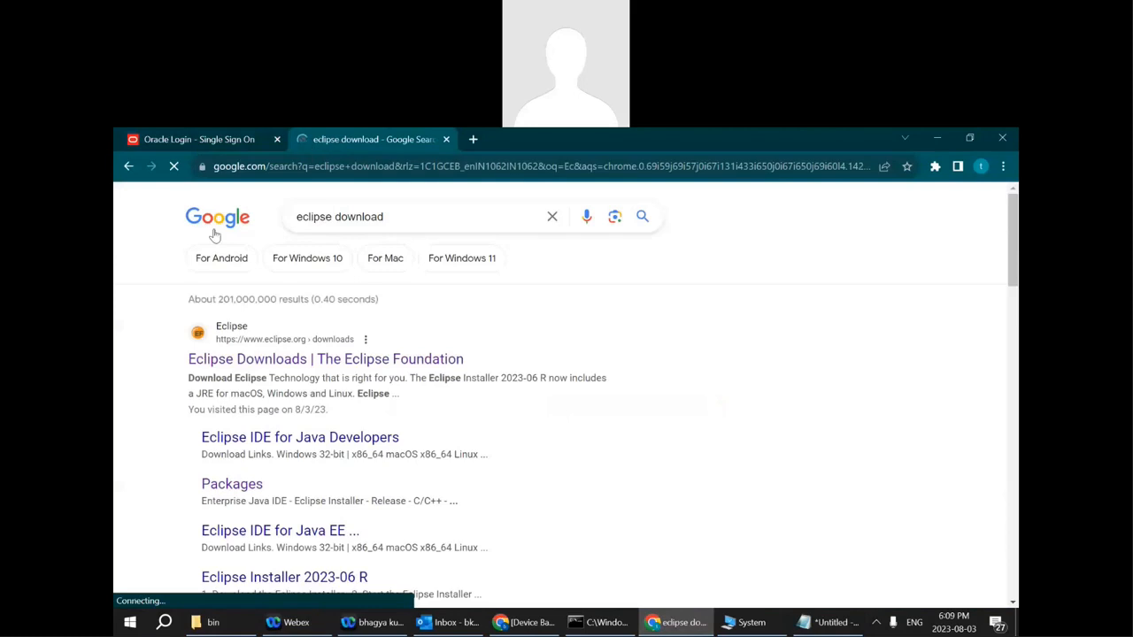
left_click(254, 363)
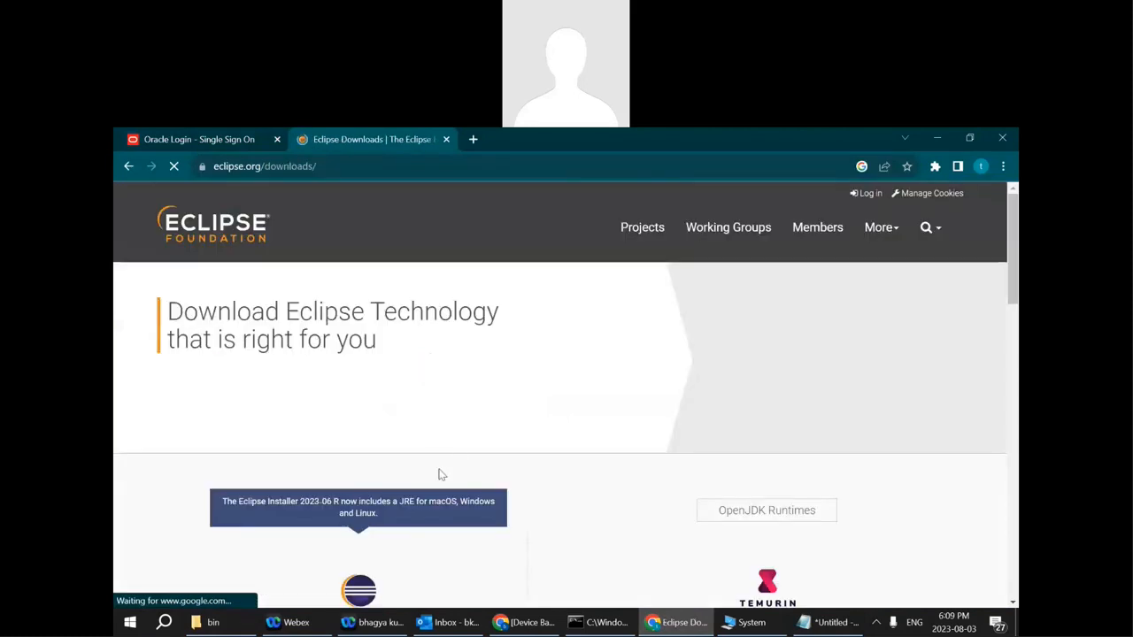
Browse the Eclipse packages list and open the Windows x86_64 download page for Eclipse IDE for Enterprise Java and Web Developers
scroll(447, 461, "down", 3)
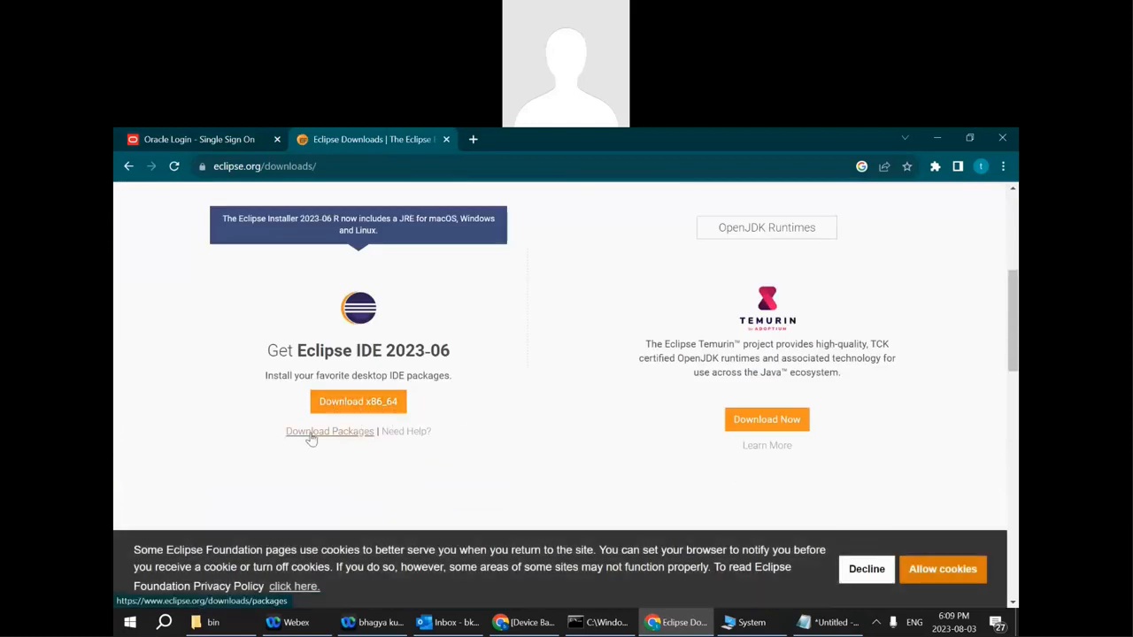
left_click(323, 437)
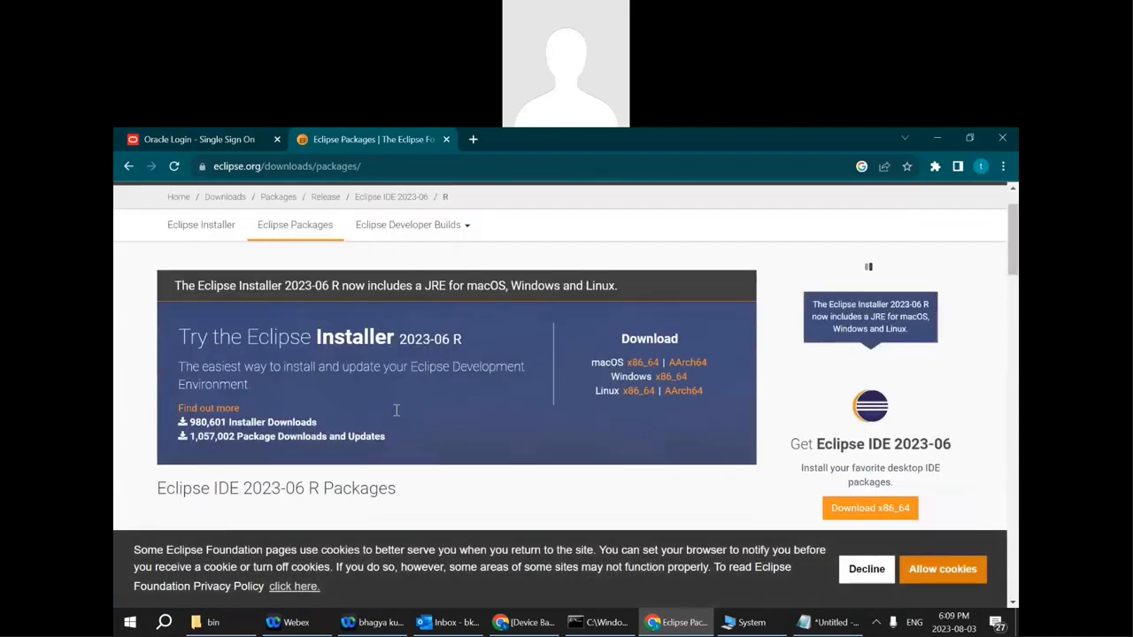
scroll(397, 410, "down", 4)
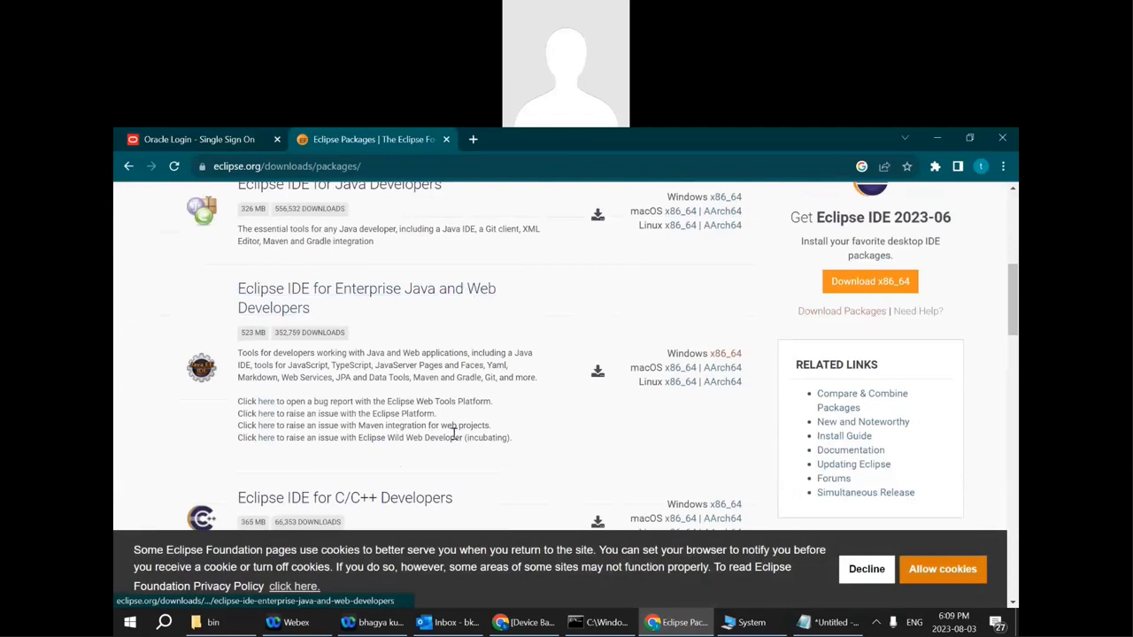
scroll(453, 438, "down", 2)
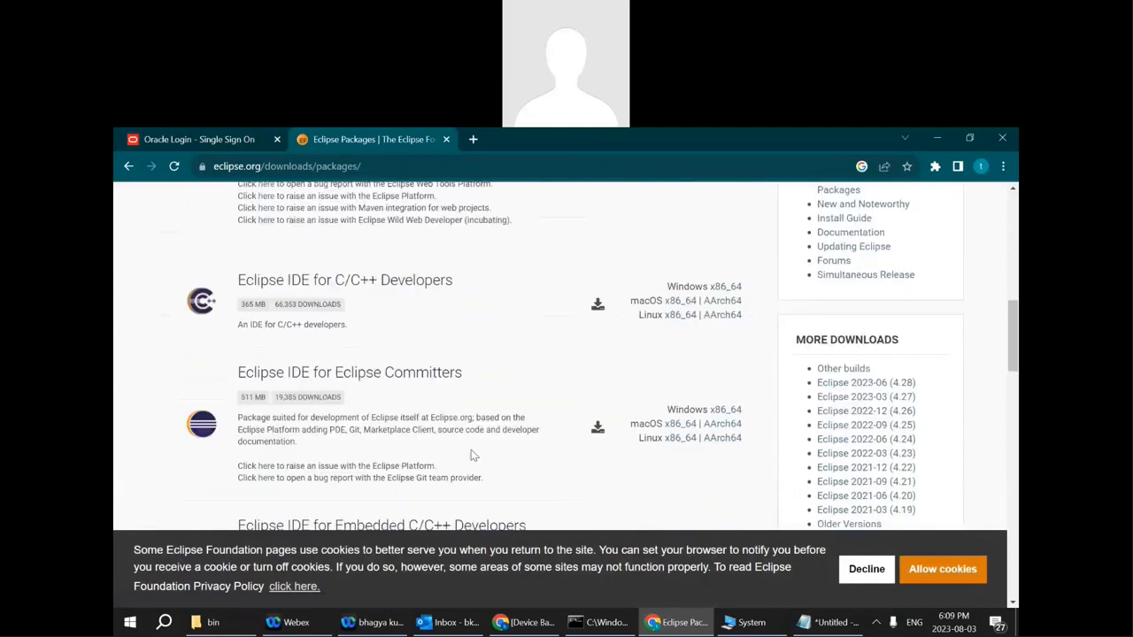
scroll(471, 455, "down", 3)
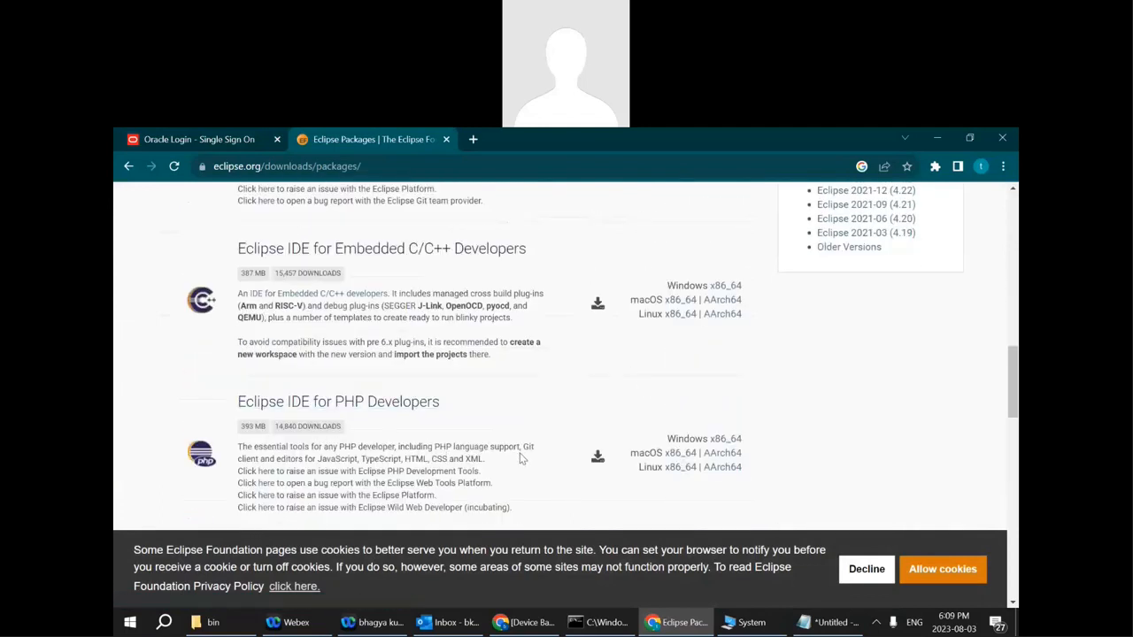
scroll(528, 466, "up", 5)
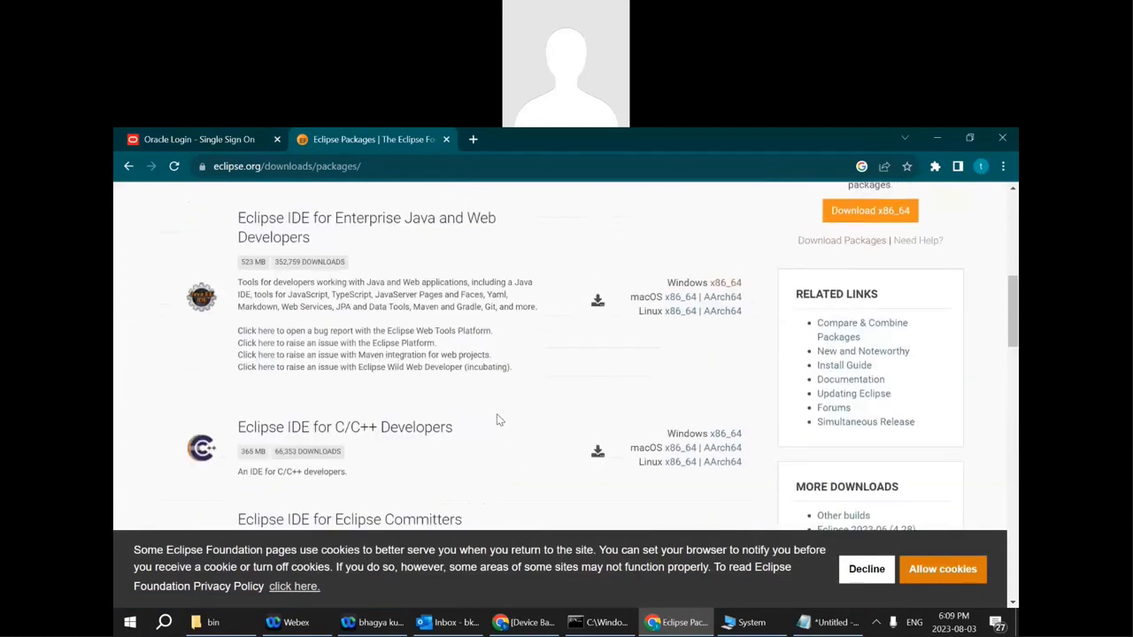
scroll(496, 450, "up", 3)
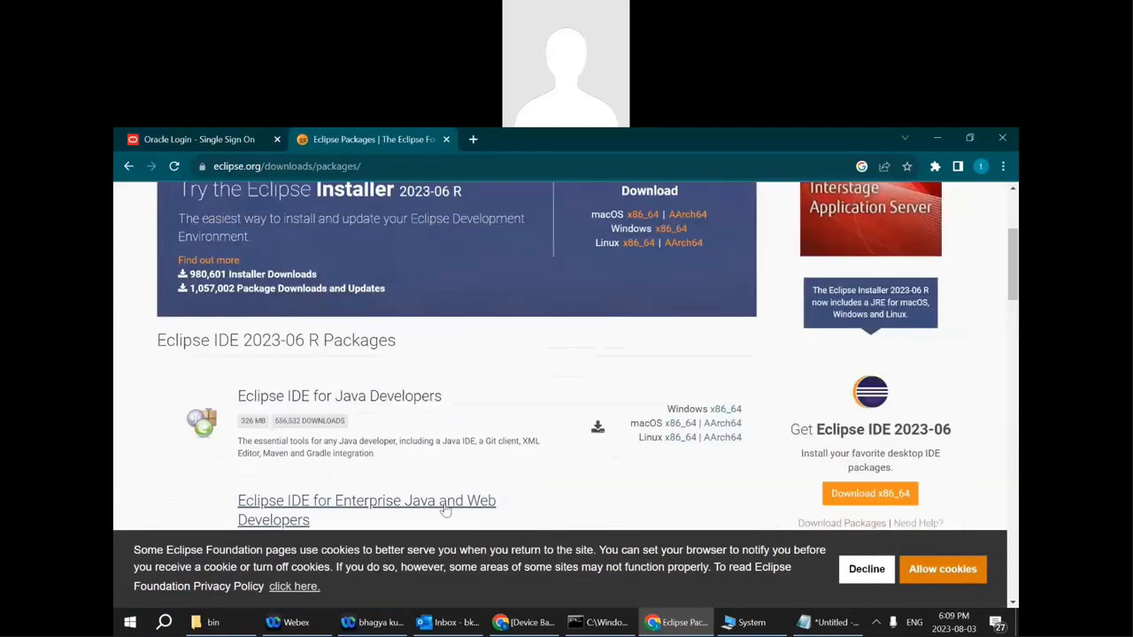
scroll(493, 450, "down", 2)
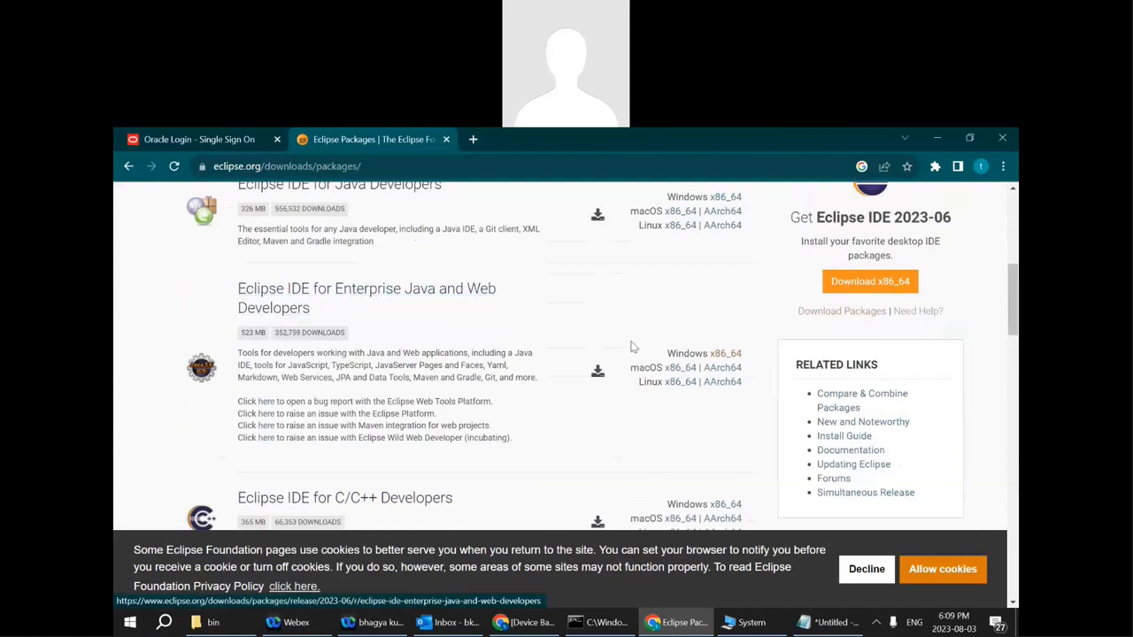
left_click(731, 358)
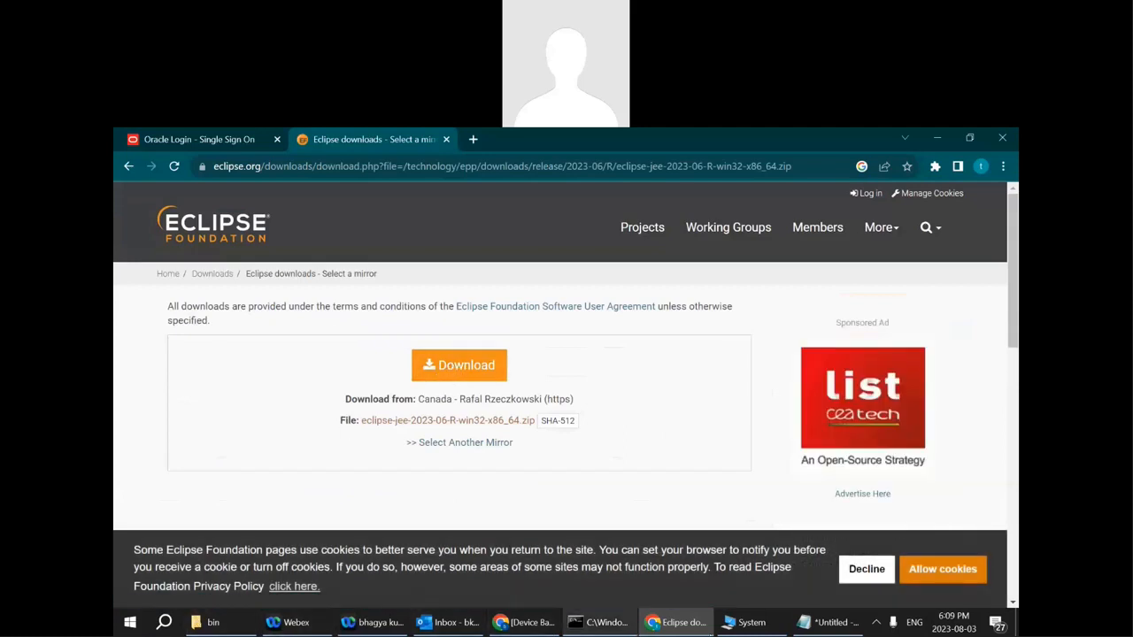
Switch to File Explorer and open the Downloads folder containing the Eclipse zip file
left_click(199, 623)
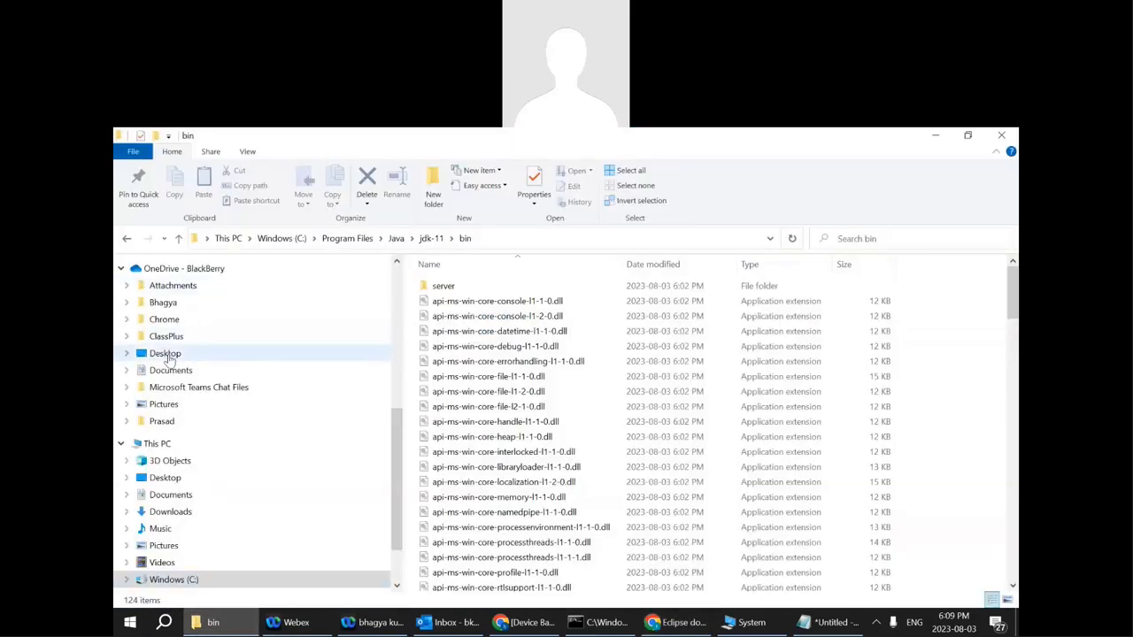
scroll(169, 366, "up", 8)
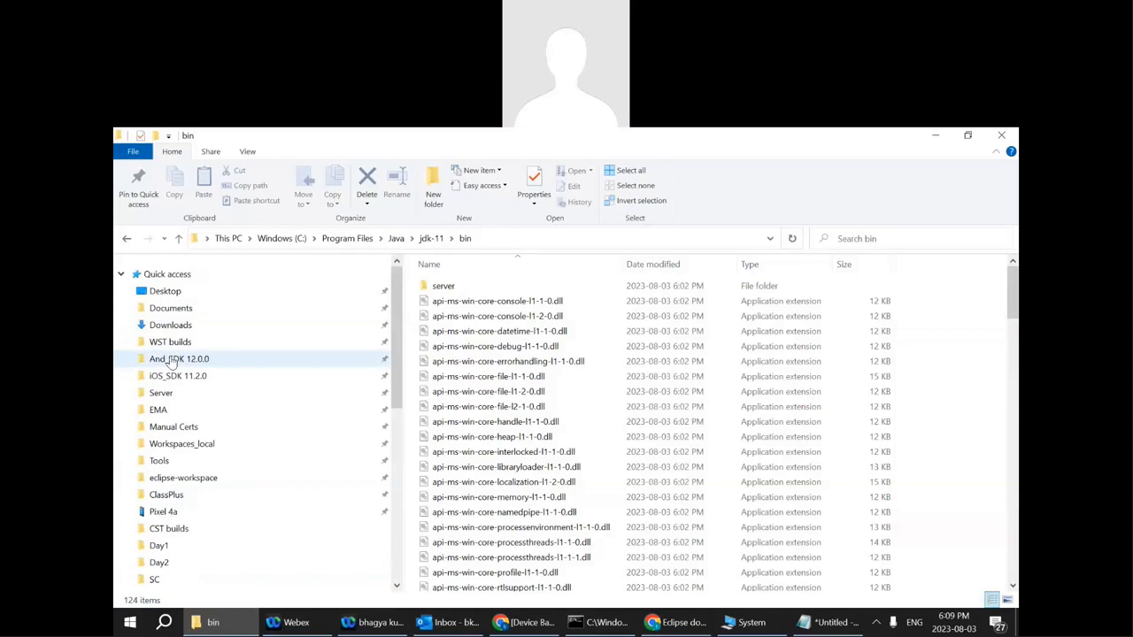
left_click(186, 326)
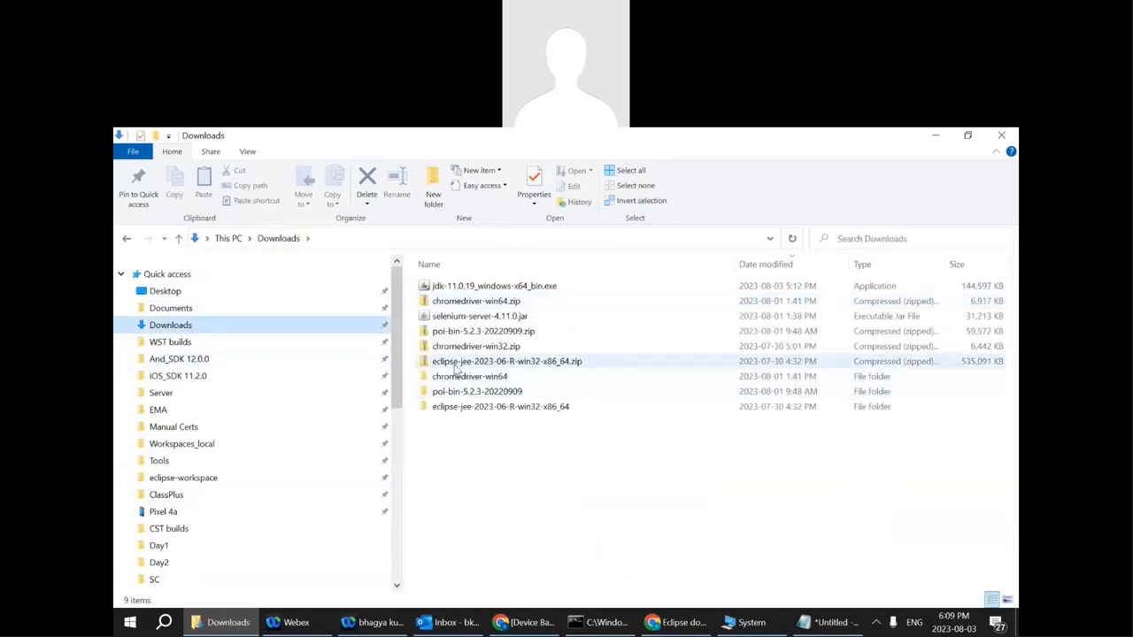
double_click(588, 362)
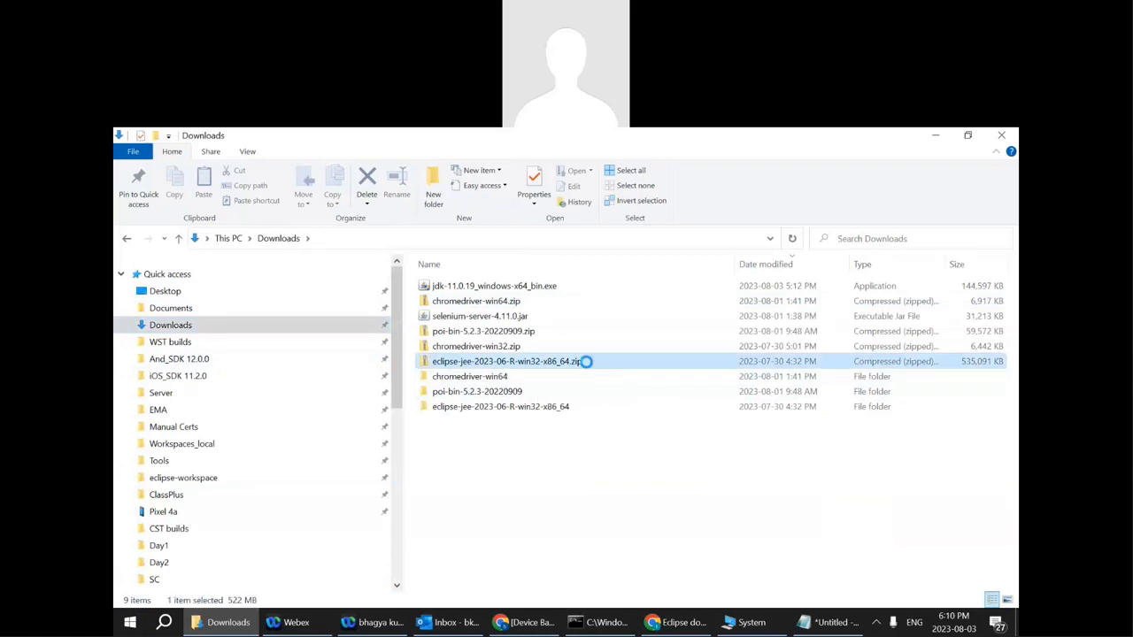
right_click(557, 364)
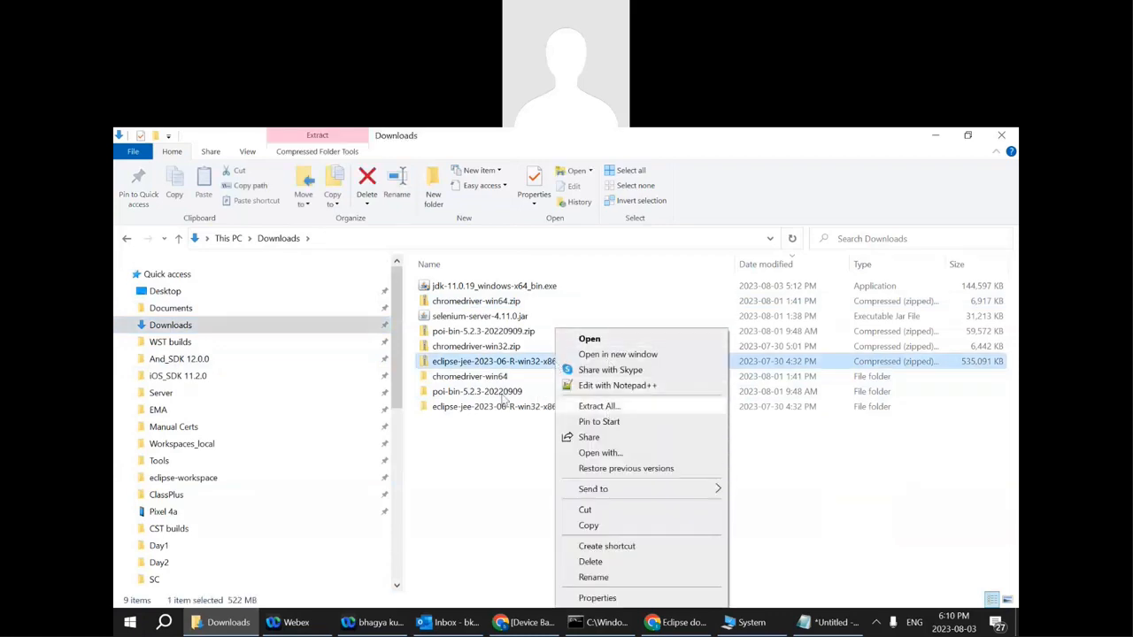
left_click(492, 470)
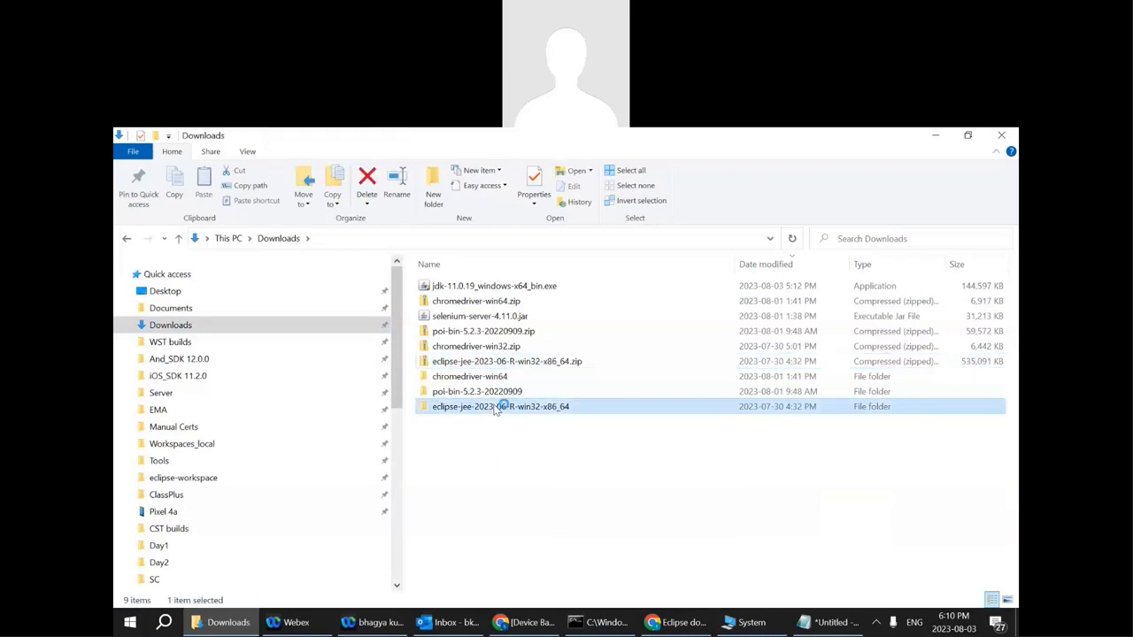
Open the eclipse subfolder inside the extracted eclipse-jee-2023-06-R-win32-x86_64 folder and run eclipse.exe as administrator
double_click(501, 405)
double_click(447, 286)
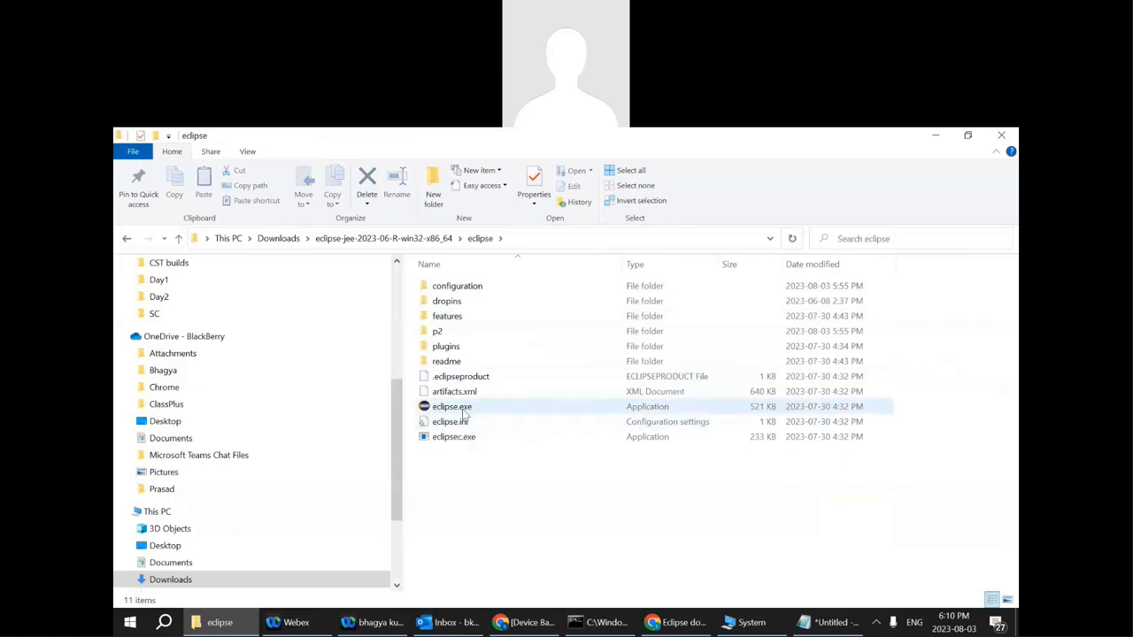
double_click(450, 407)
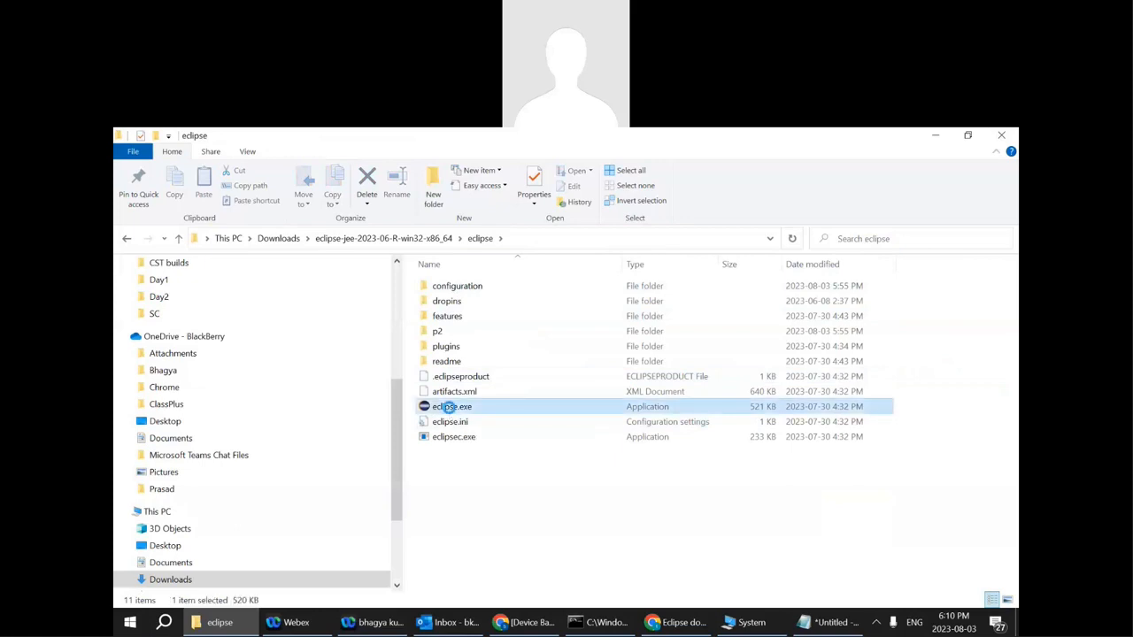
right_click(448, 407)
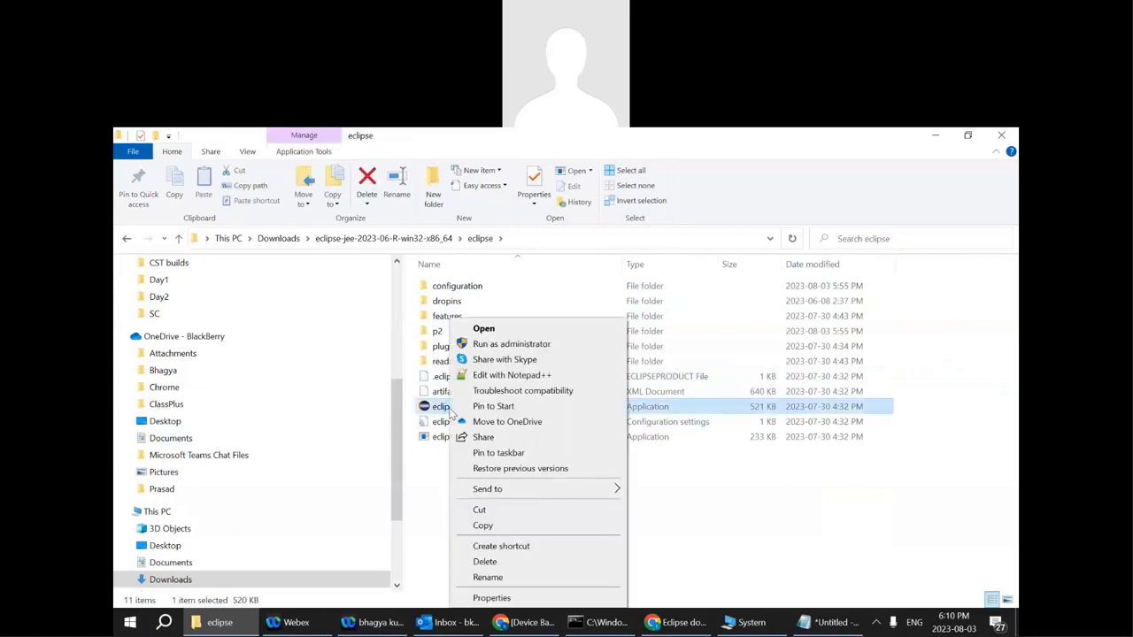
left_click(503, 344)
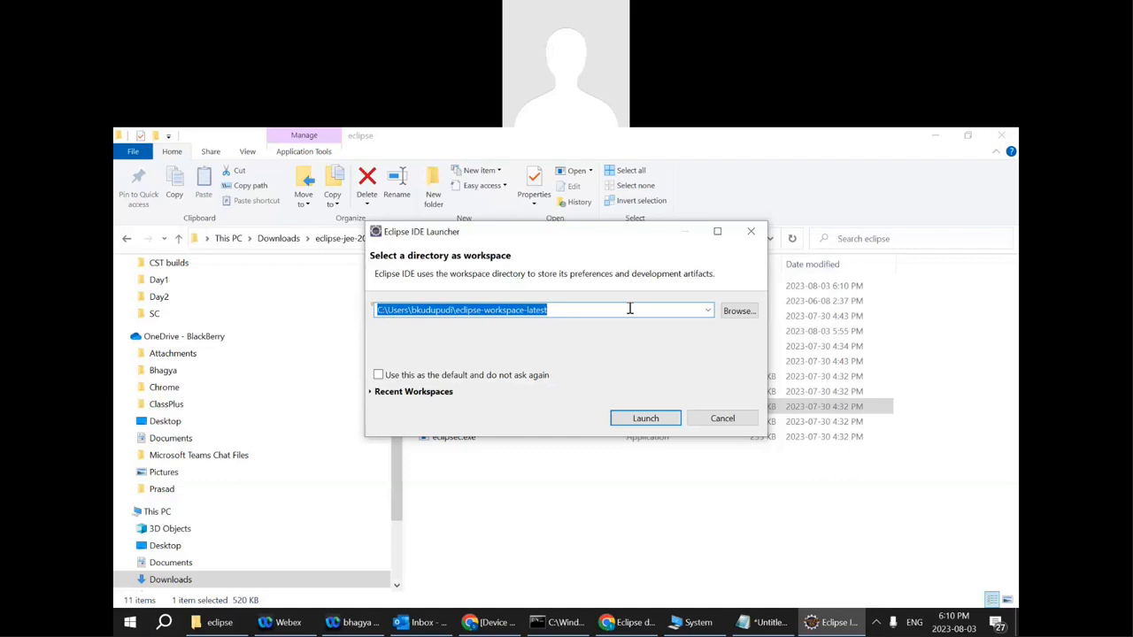
Create a folder named "workspace" on the Desktop and select it as the Eclipse workspace directory
left_click(561, 310)
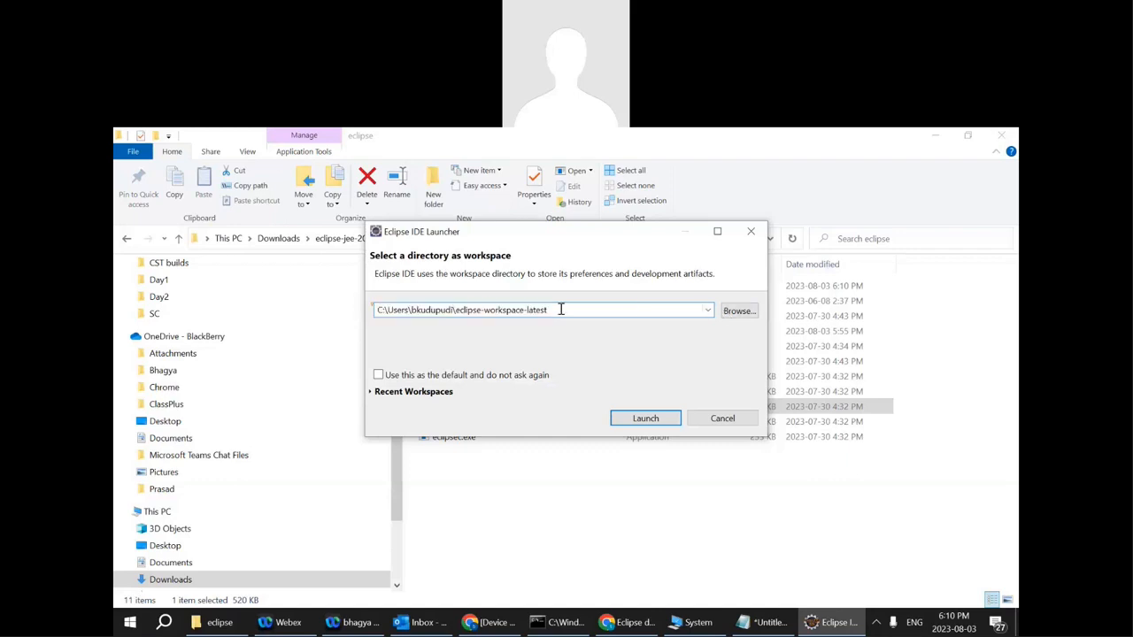
left_click_drag(560, 309, 374, 310)
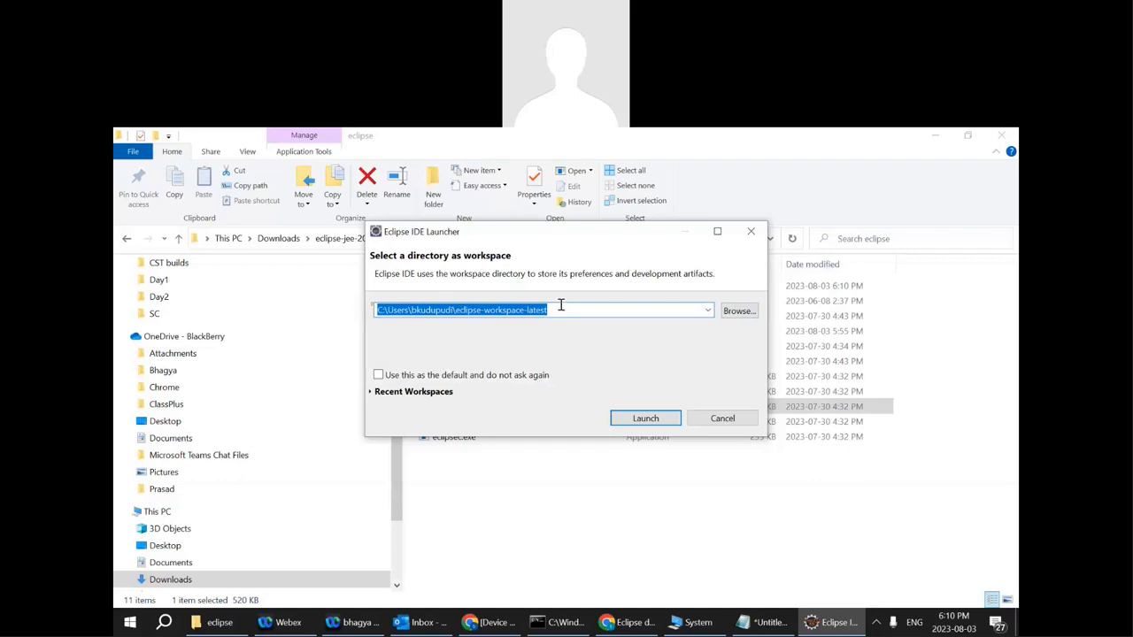
left_click(739, 310)
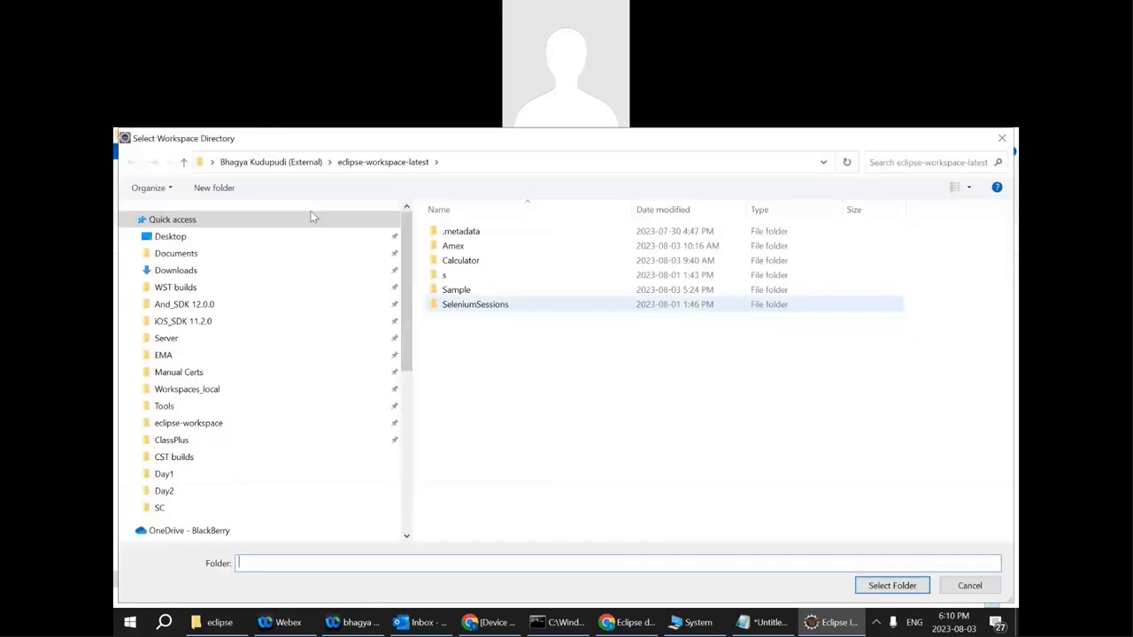
left_click(199, 238)
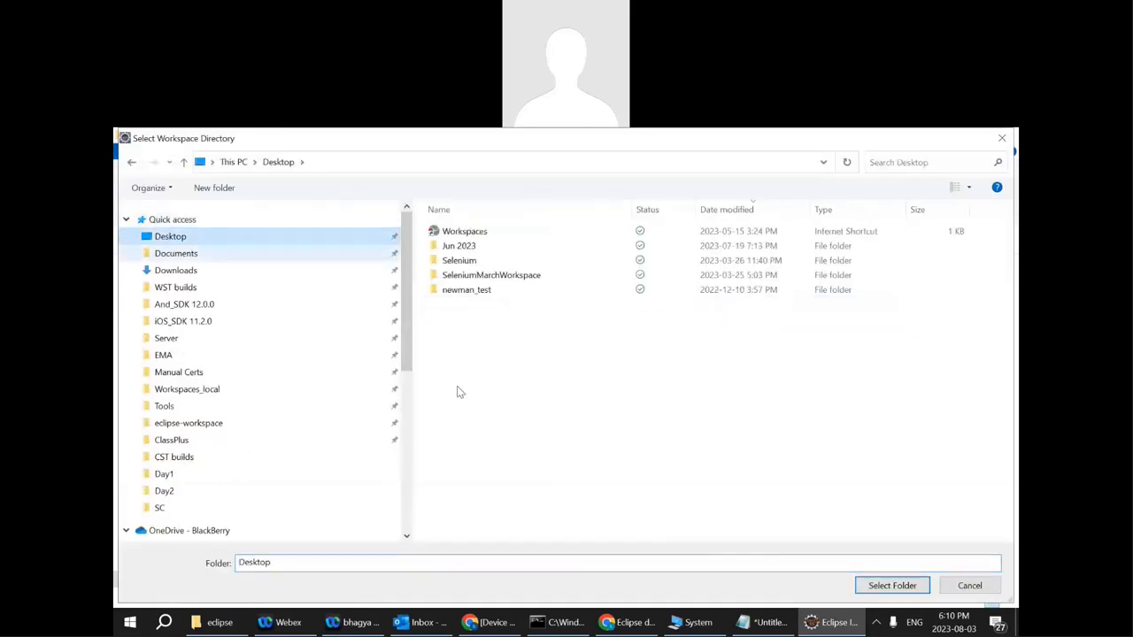
right_click(479, 363)
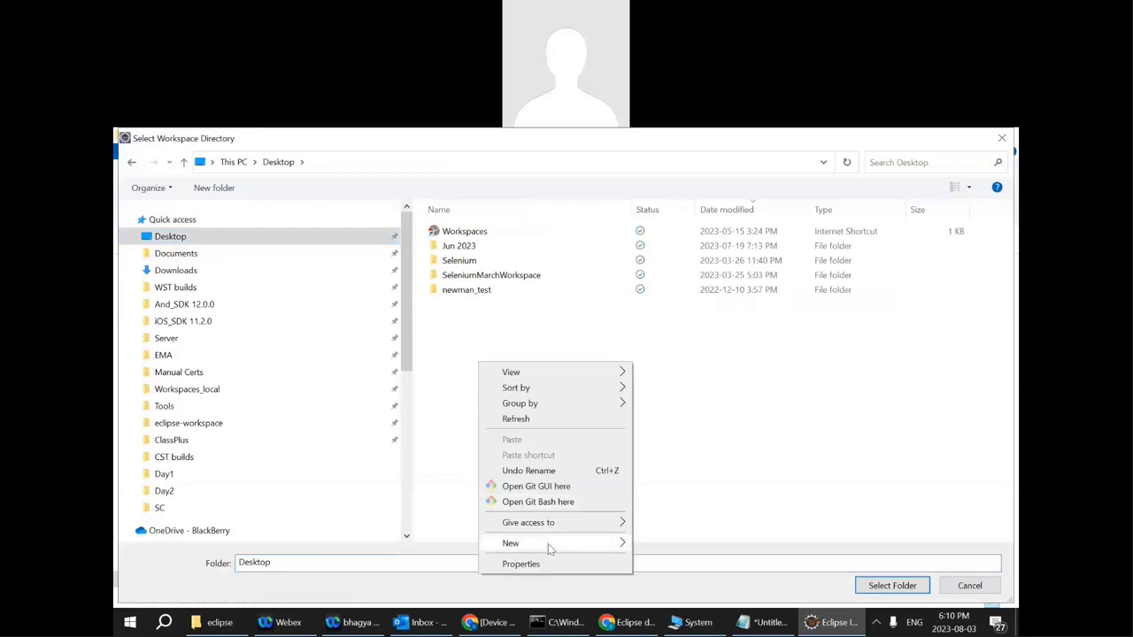
mouse_move(549, 546)
left_click(664, 413)
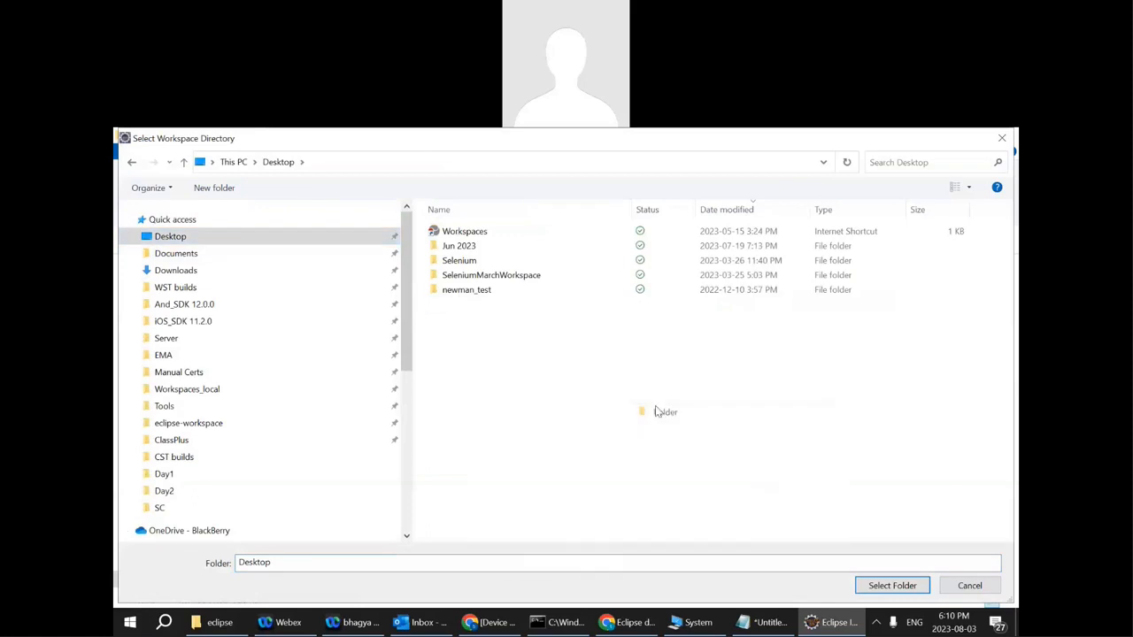
type("w")
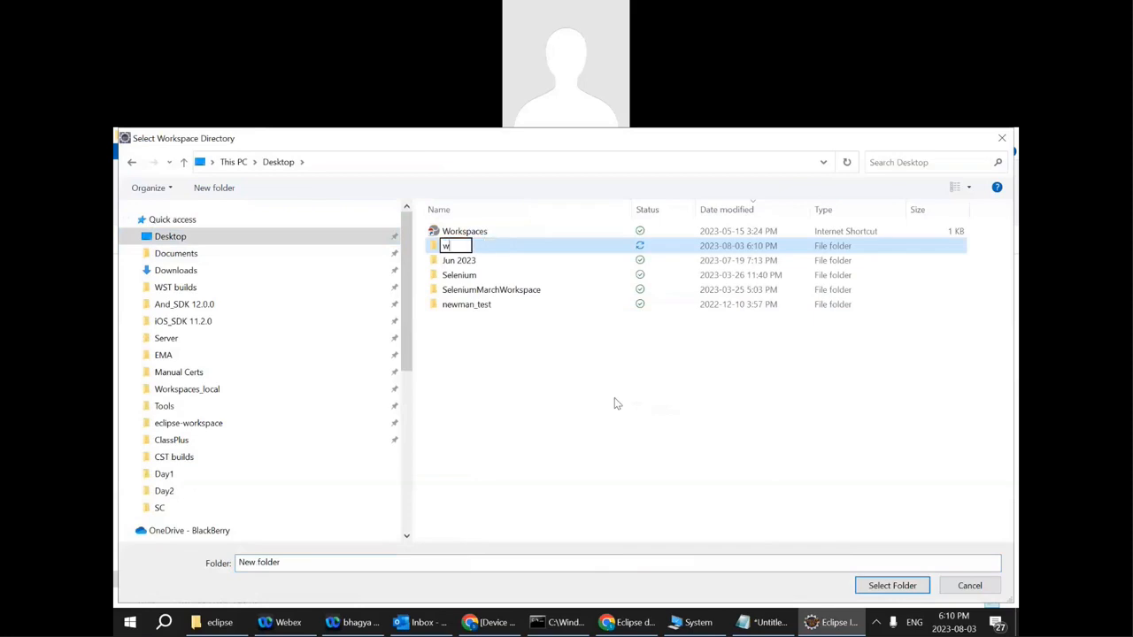
type("orkspace")
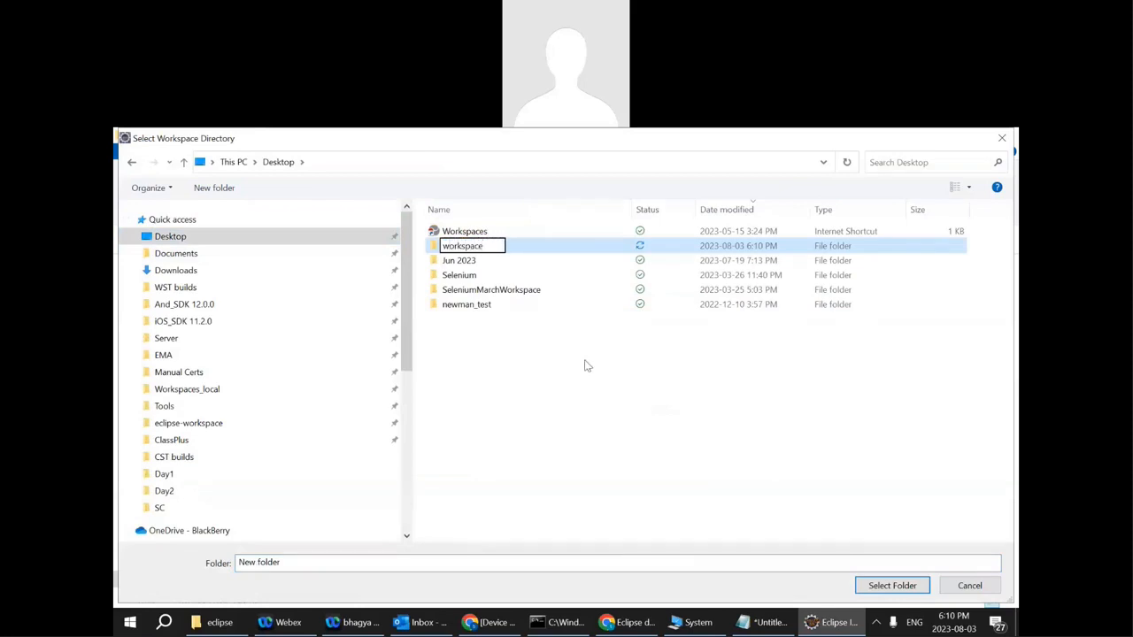
key("Return")
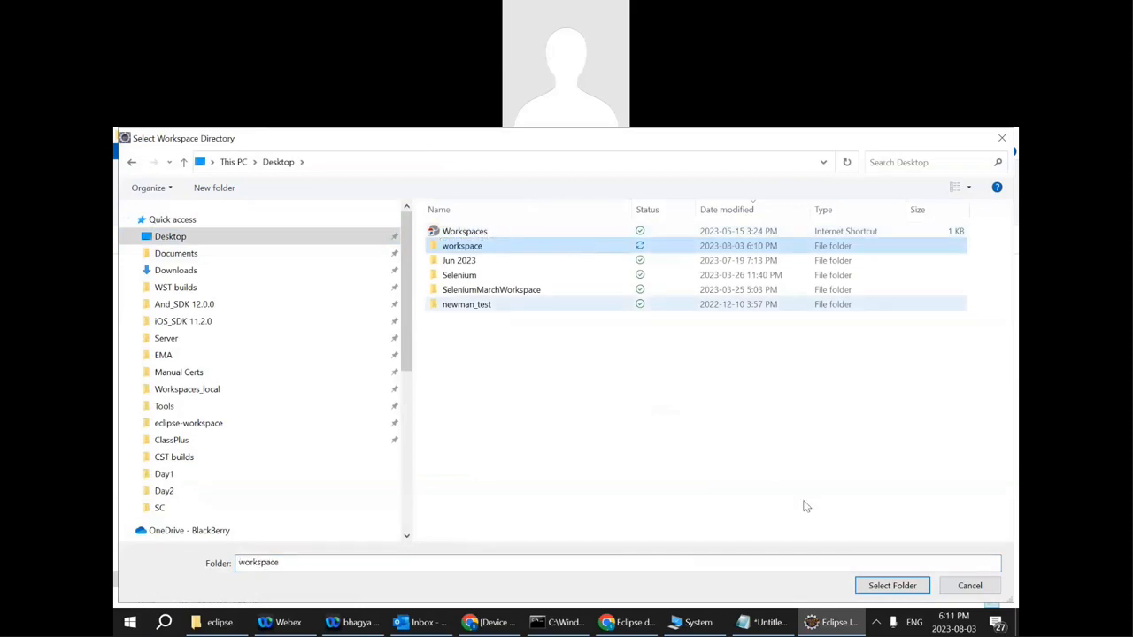
left_click(890, 590)
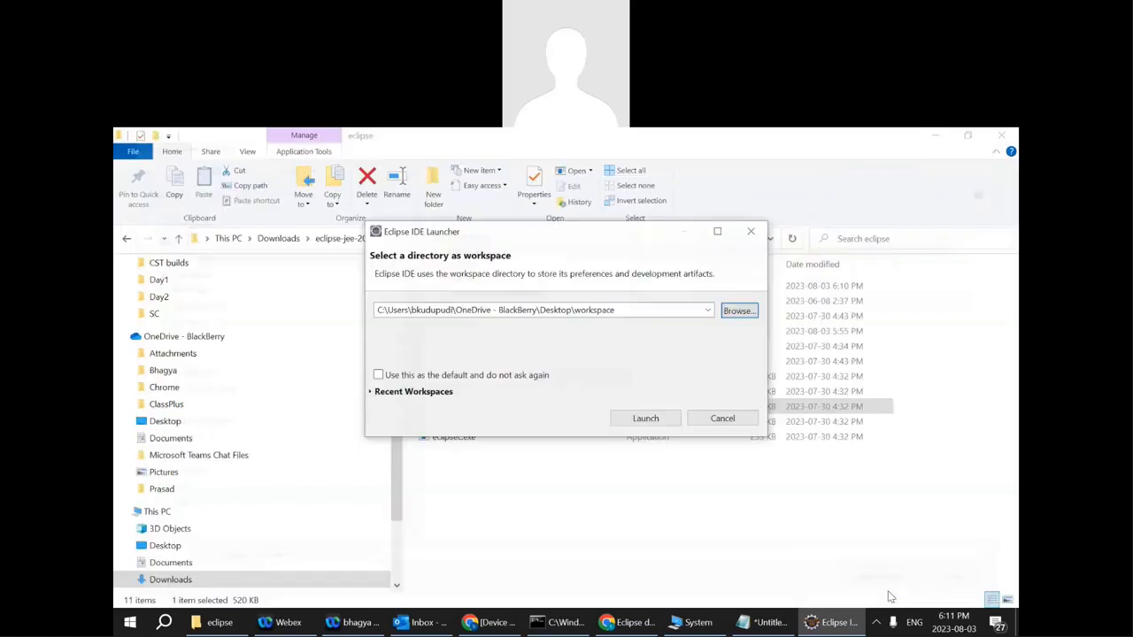
Launch Eclipse with the chosen workspace, maximize its window and close the Welcome page
left_click(645, 418)
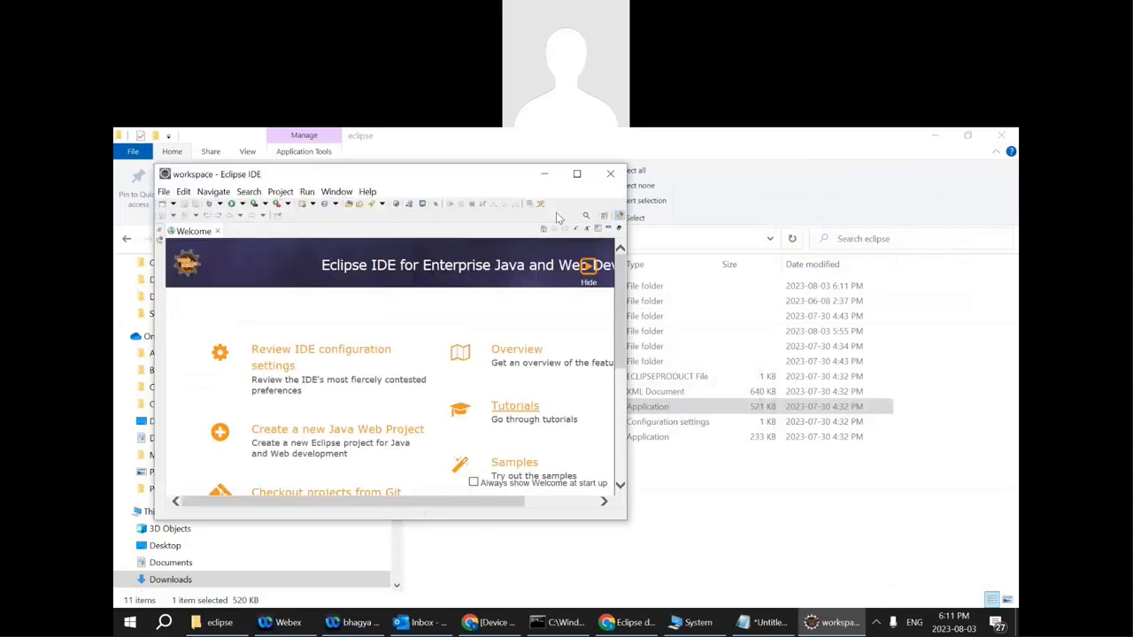
left_click(577, 174)
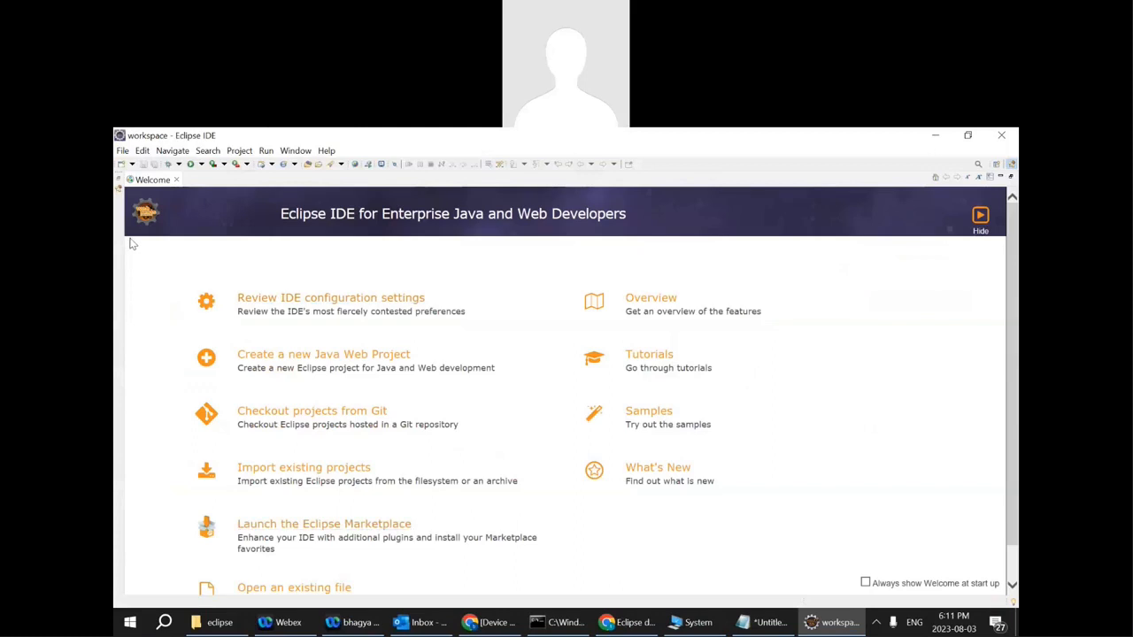
left_click(177, 180)
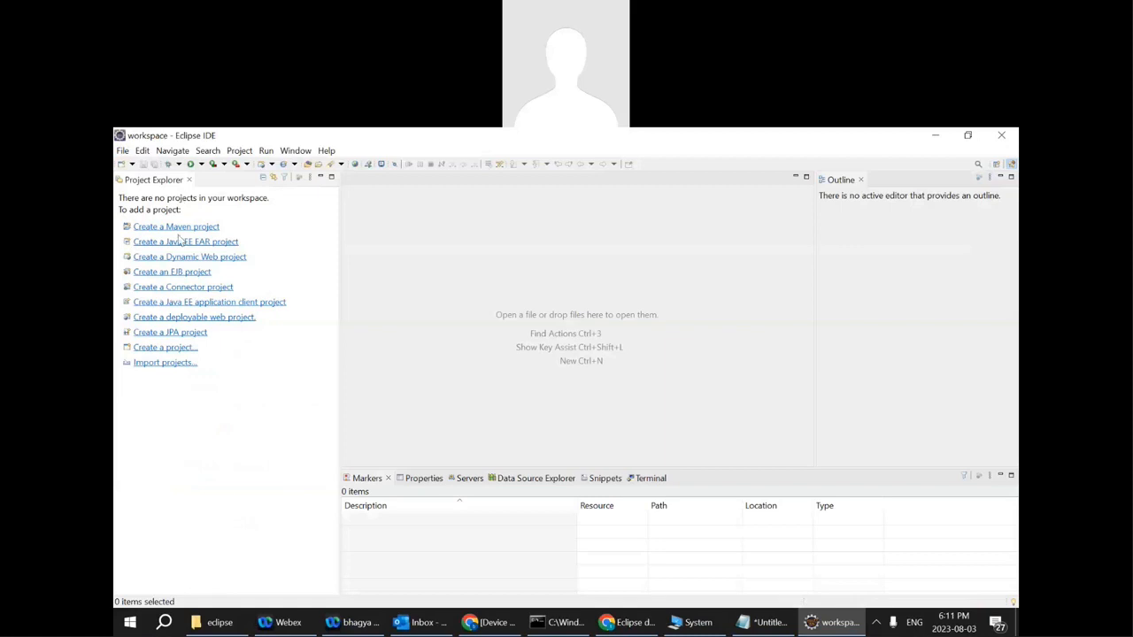
Start a new Java Project from the project wizard and name it "Day1"
left_click(181, 350)
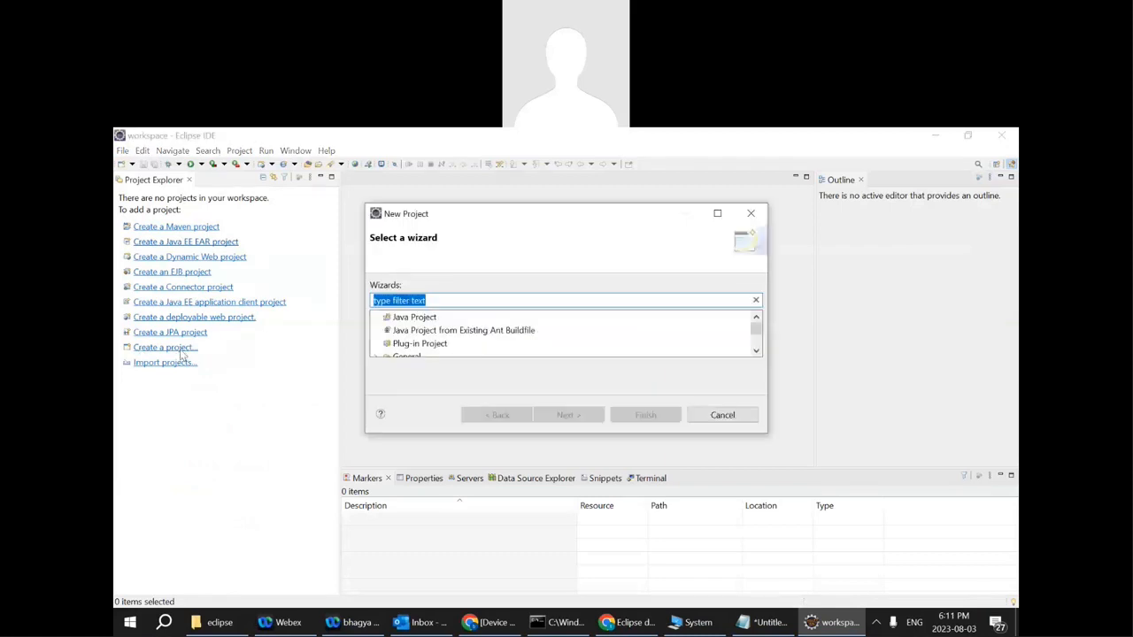
left_click(399, 318)
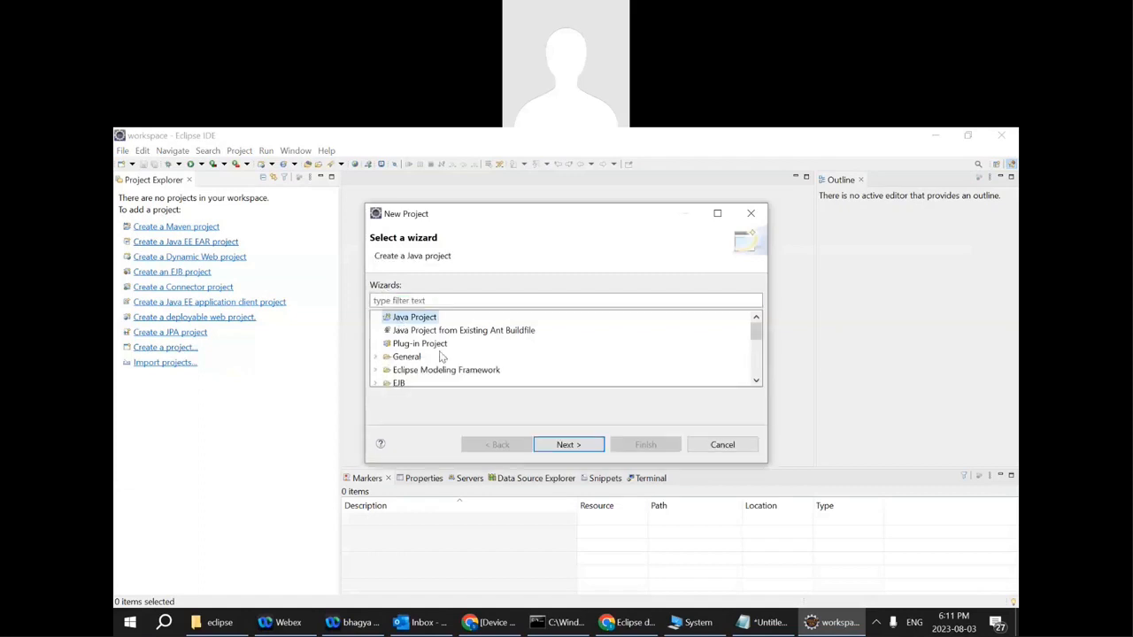
left_click(562, 445)
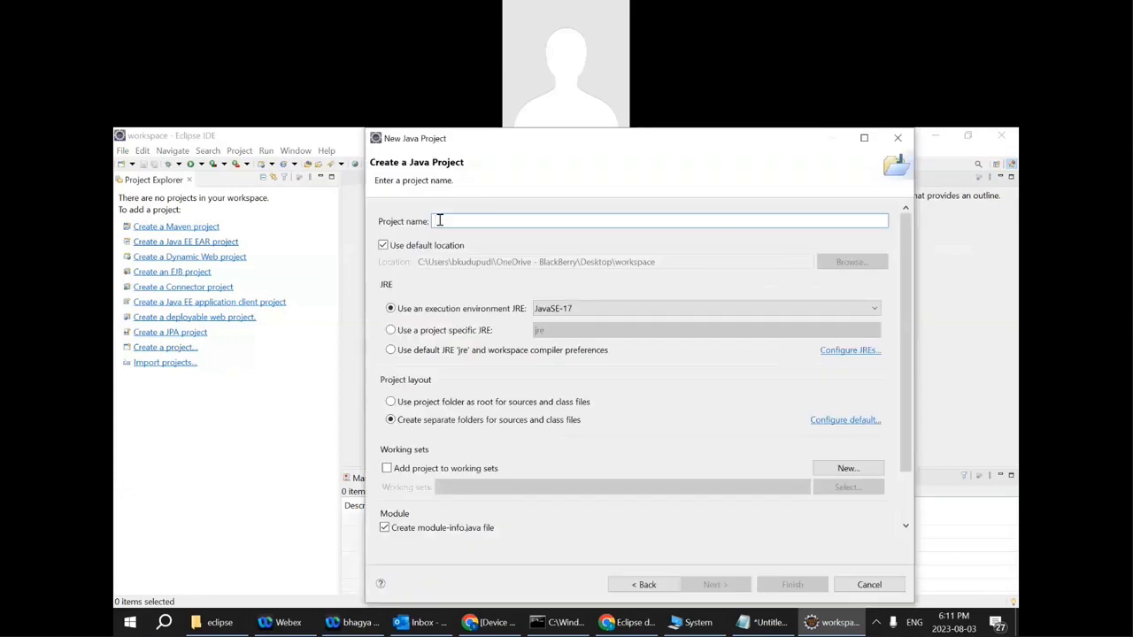
type("Da")
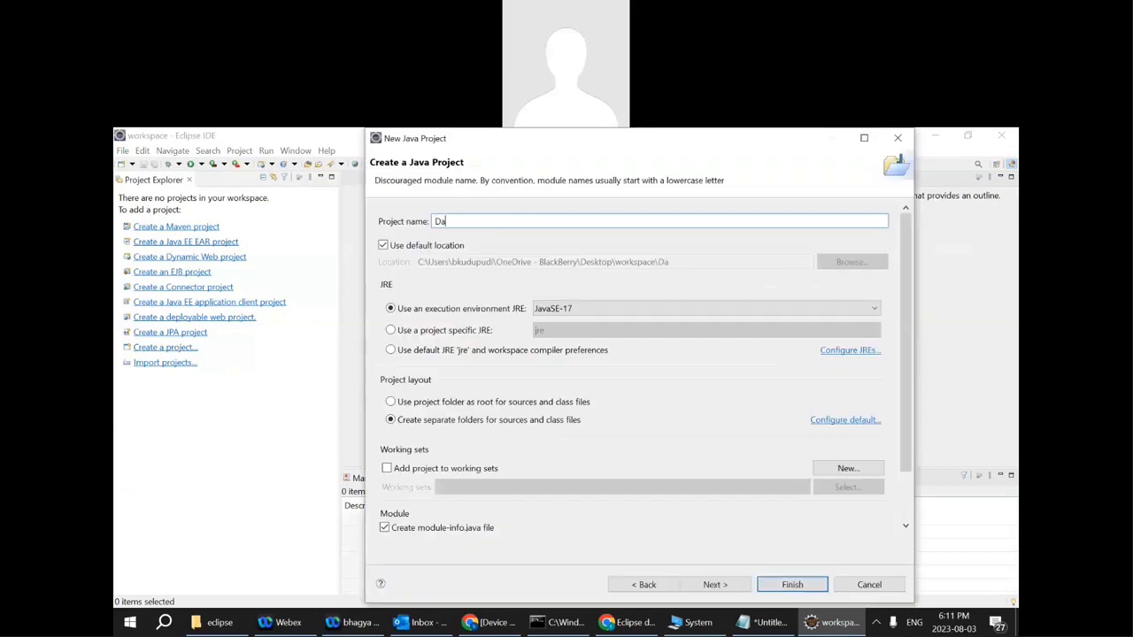
type("y1")
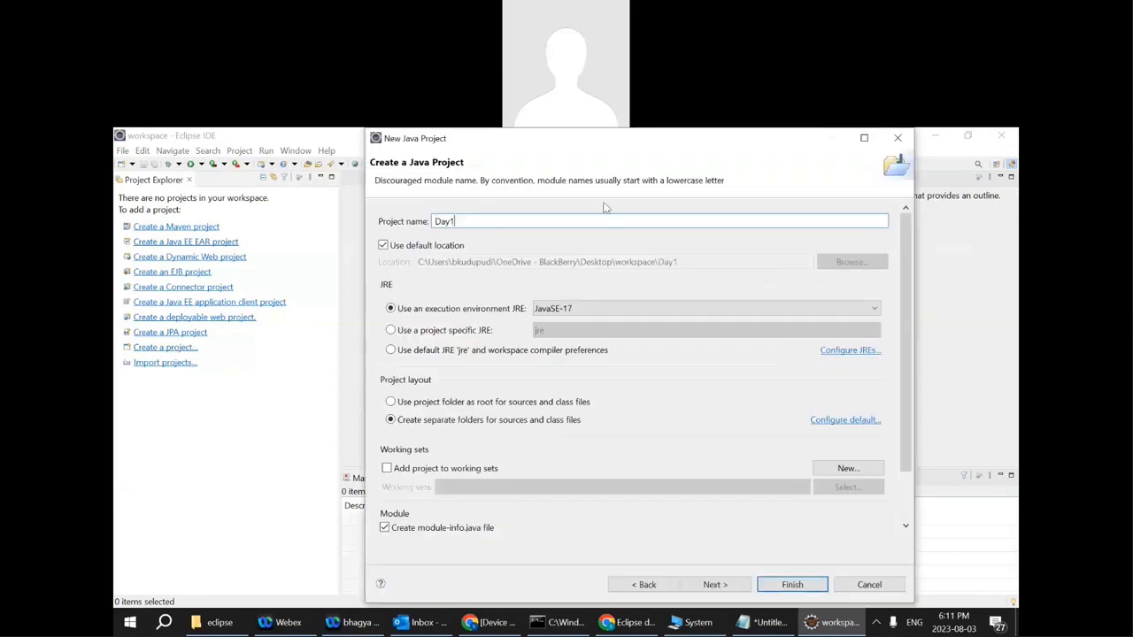
Set the project's execution environment JRE to JavaSE-11 and finish creating it with the default Java build settings
left_click(583, 309)
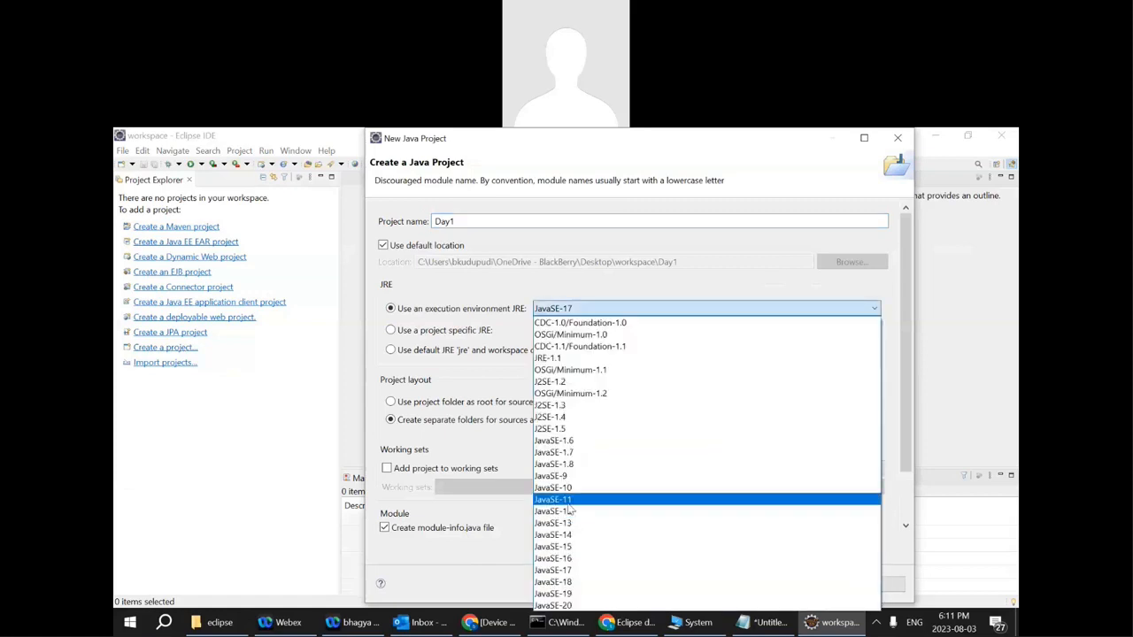
left_click(623, 407)
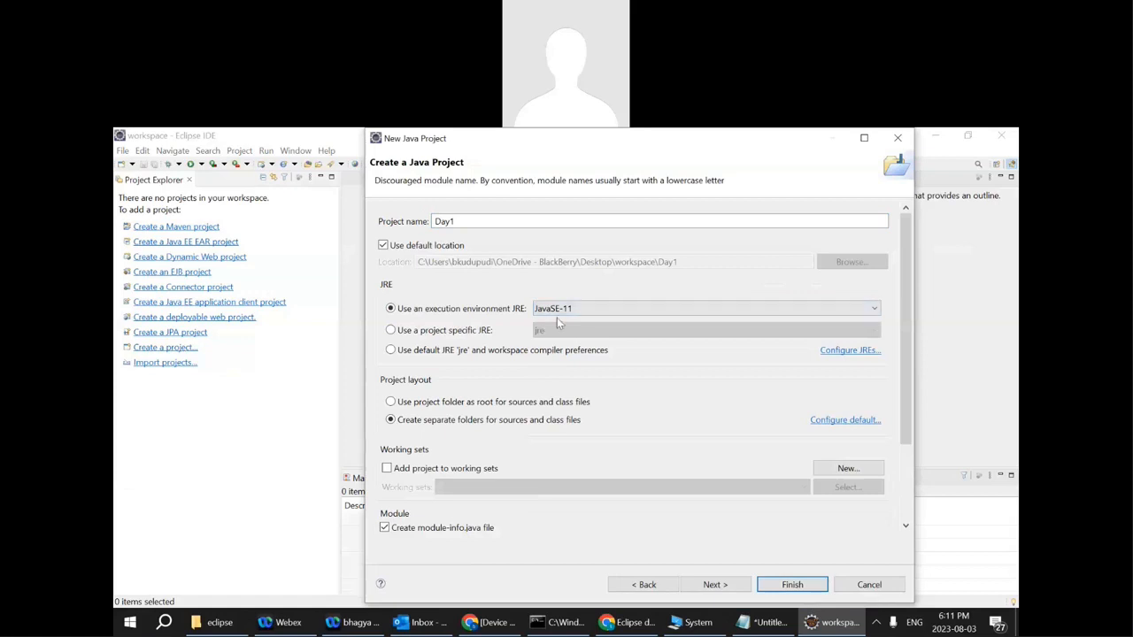
left_click(731, 587)
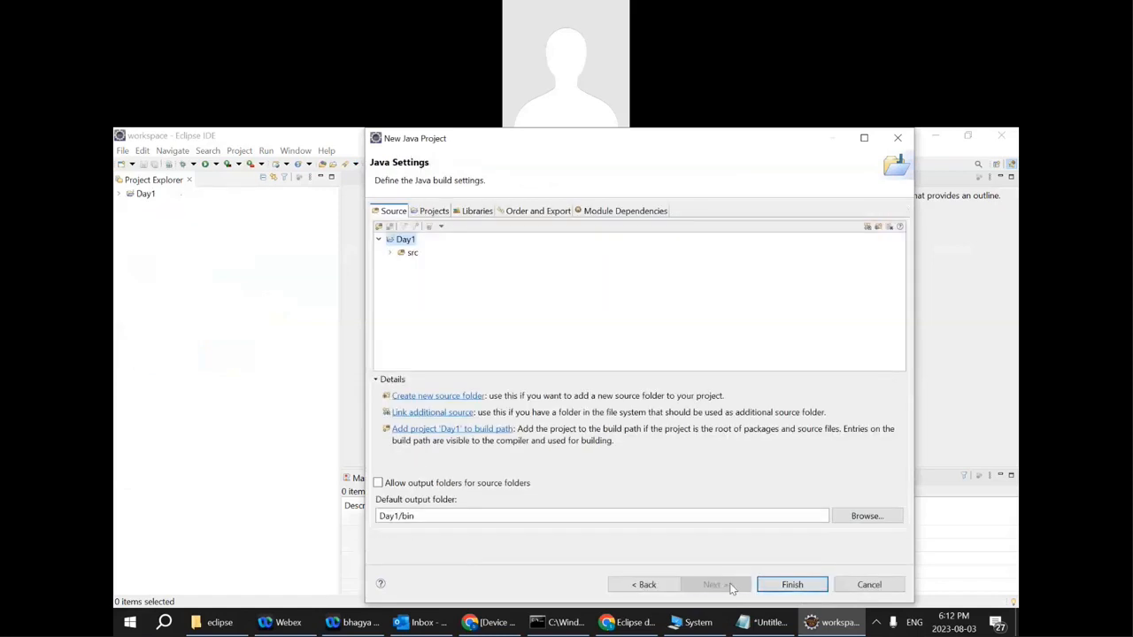
left_click(802, 585)
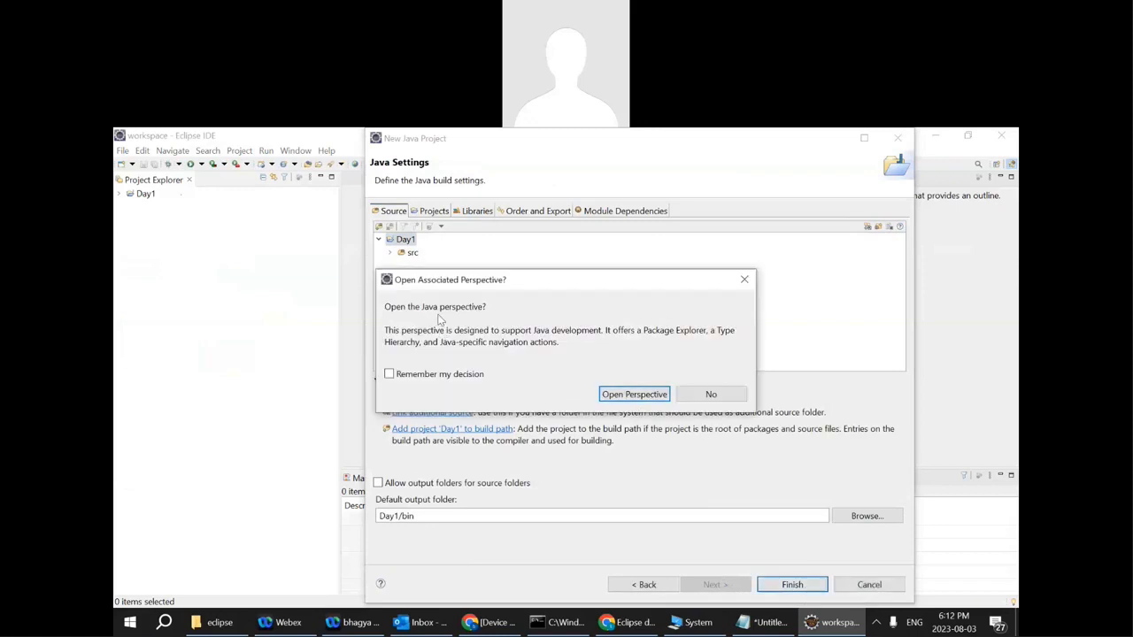
Open the Java perspective and close its Task List and Outline views
left_click(634, 394)
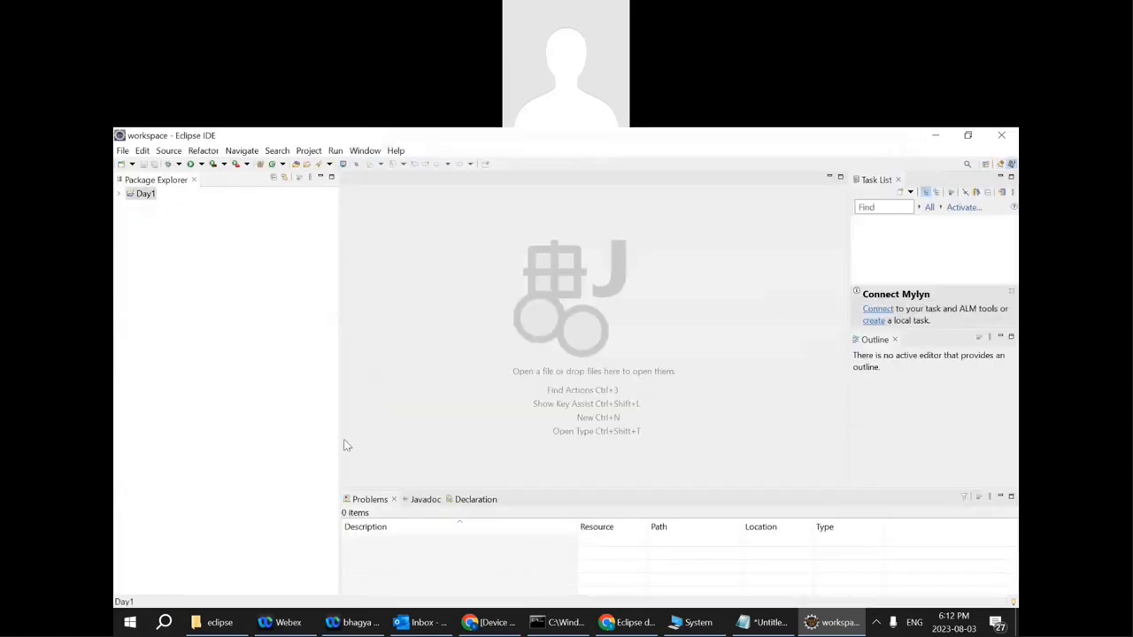
left_click(898, 180)
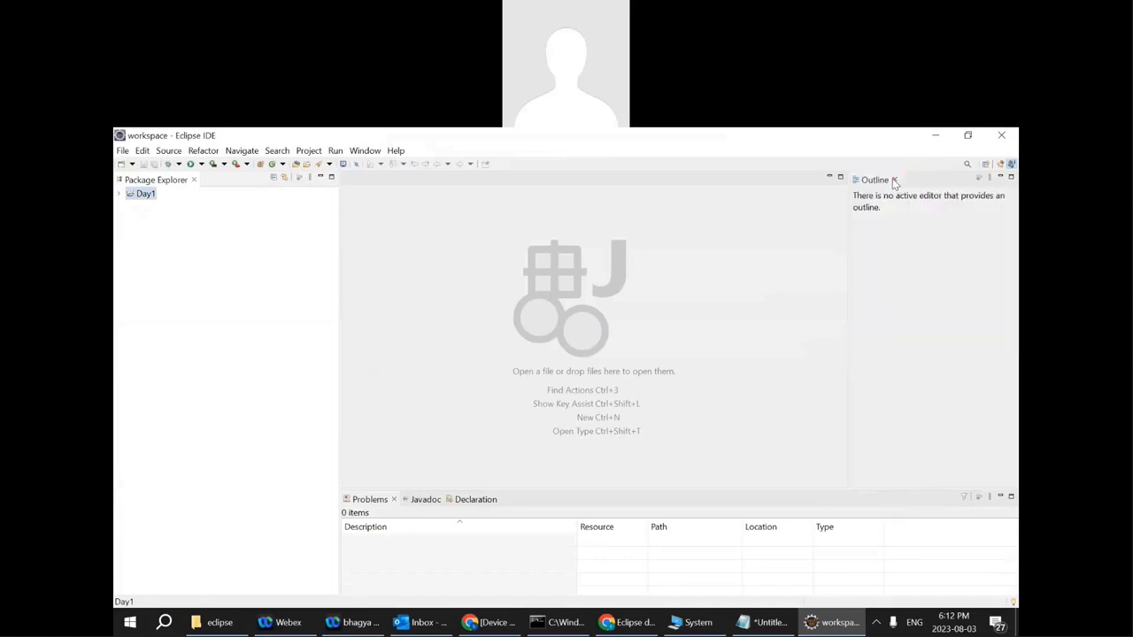
left_click(894, 181)
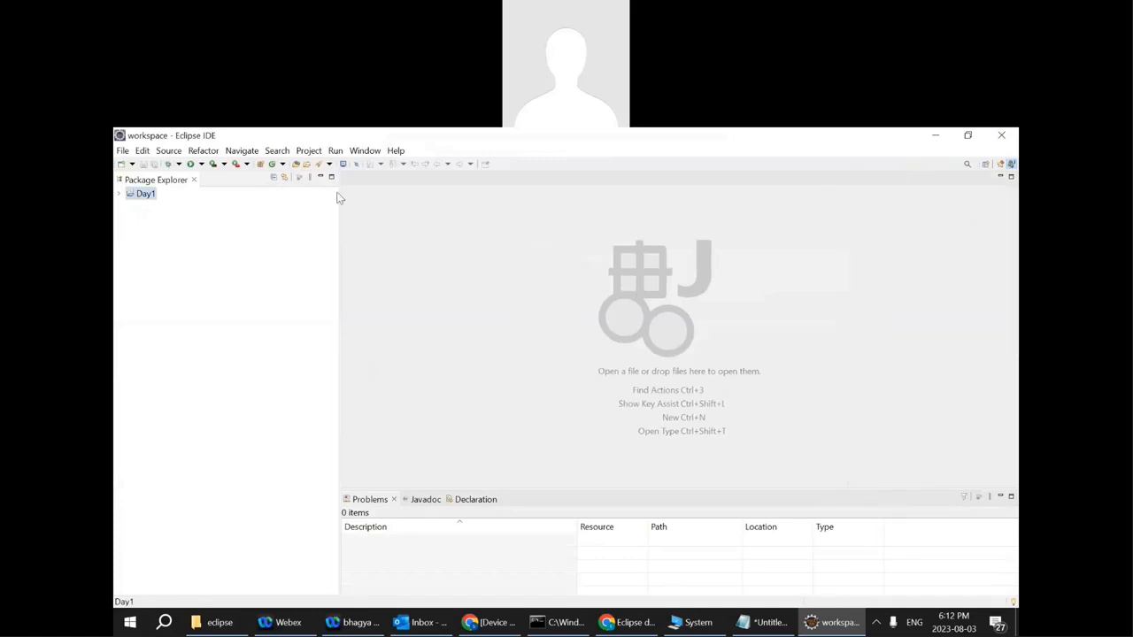
Expand the Day1 project and inspect the modules in its JRE System Library, collapsing the library when done
right_click(141, 200)
left_click(122, 231)
left_click(121, 195)
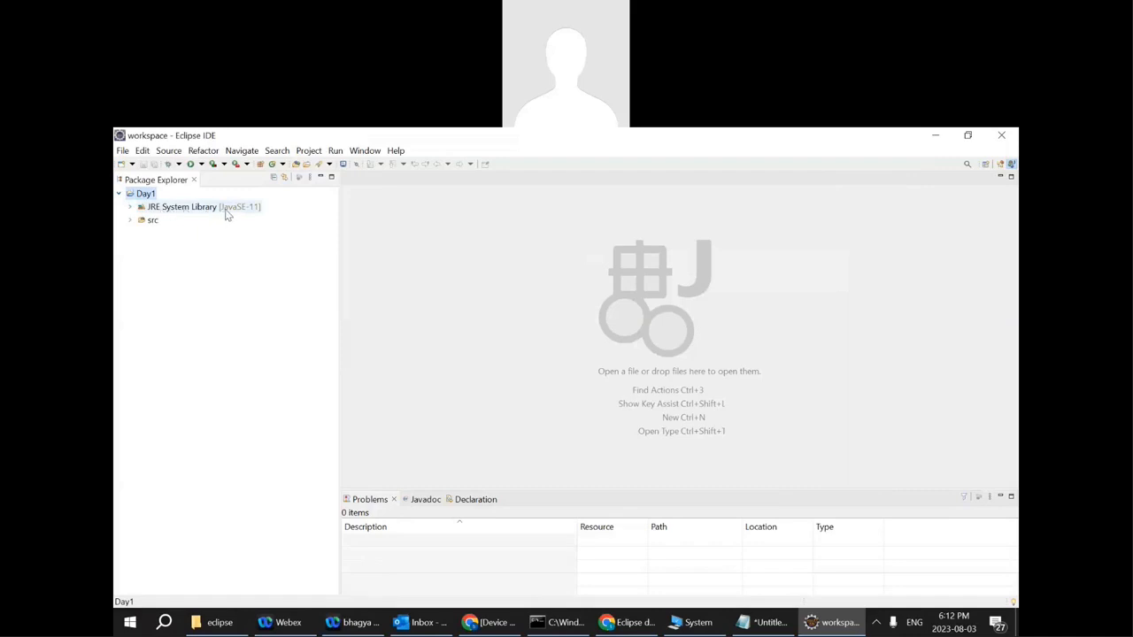
left_click(131, 208)
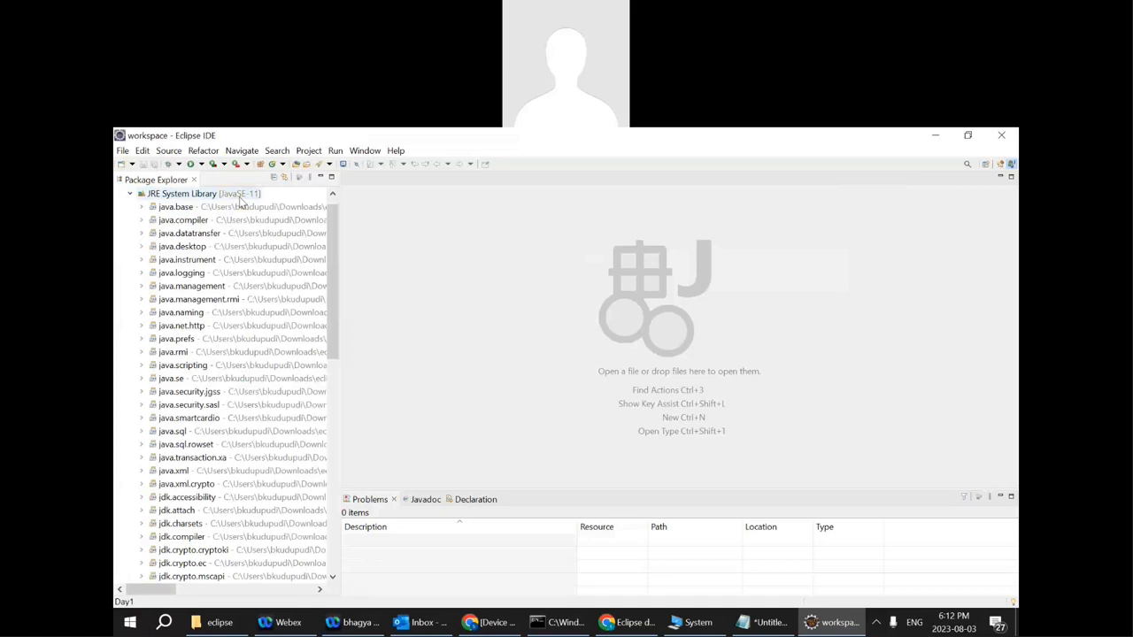
left_click(131, 194)
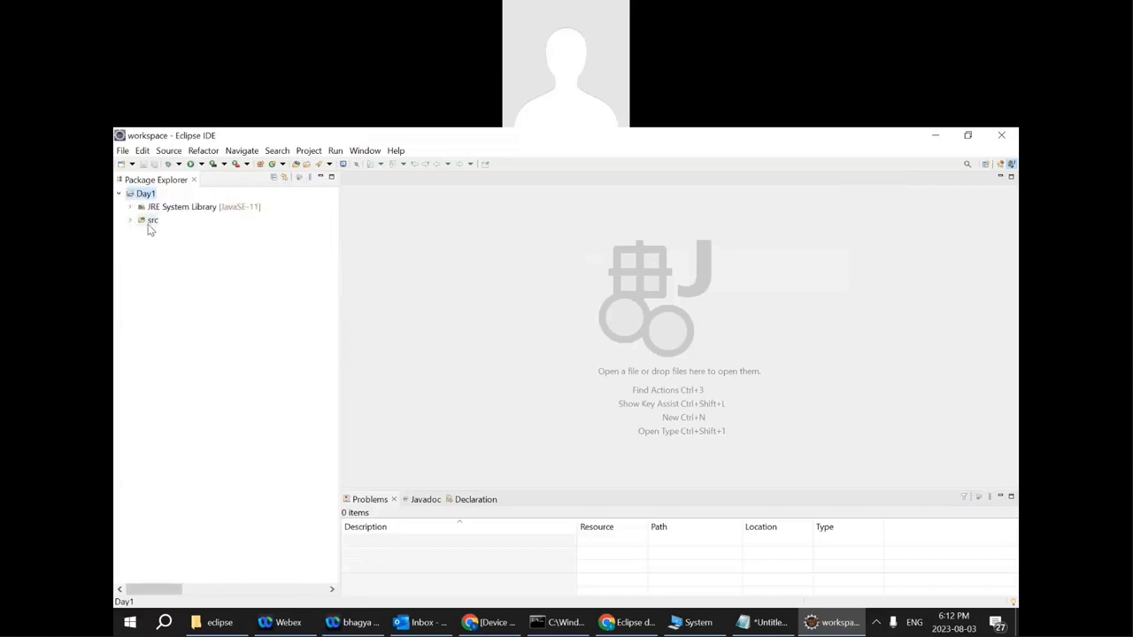
Expand the src folder of the Day1 project and delete its module-info.java file
left_click(151, 220)
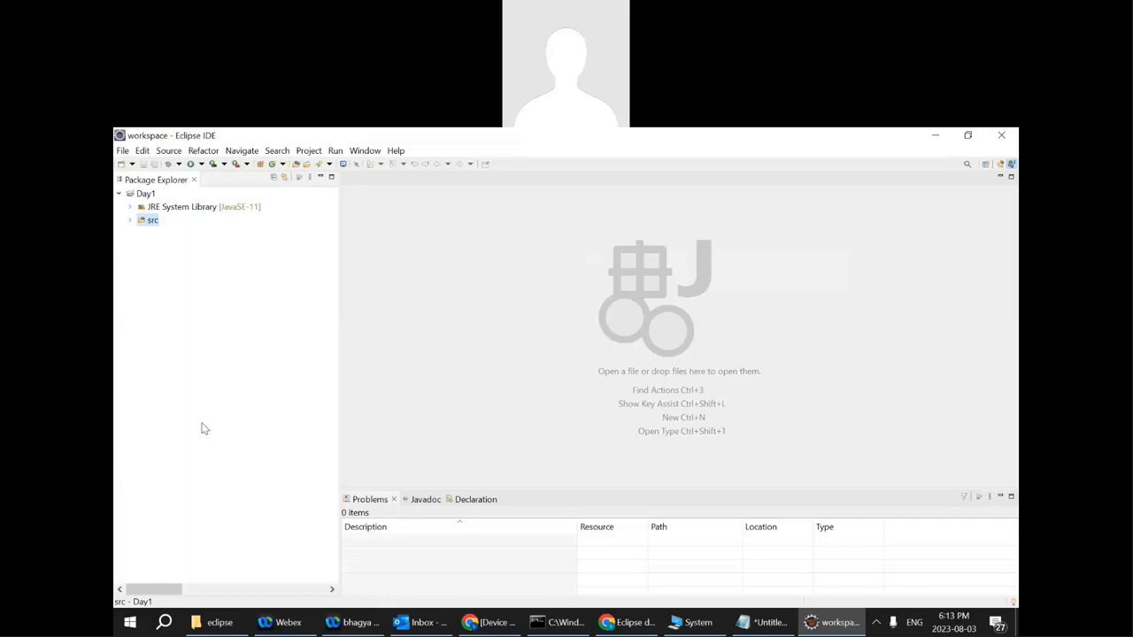
double_click(149, 225)
left_click(150, 234)
right_click(149, 232)
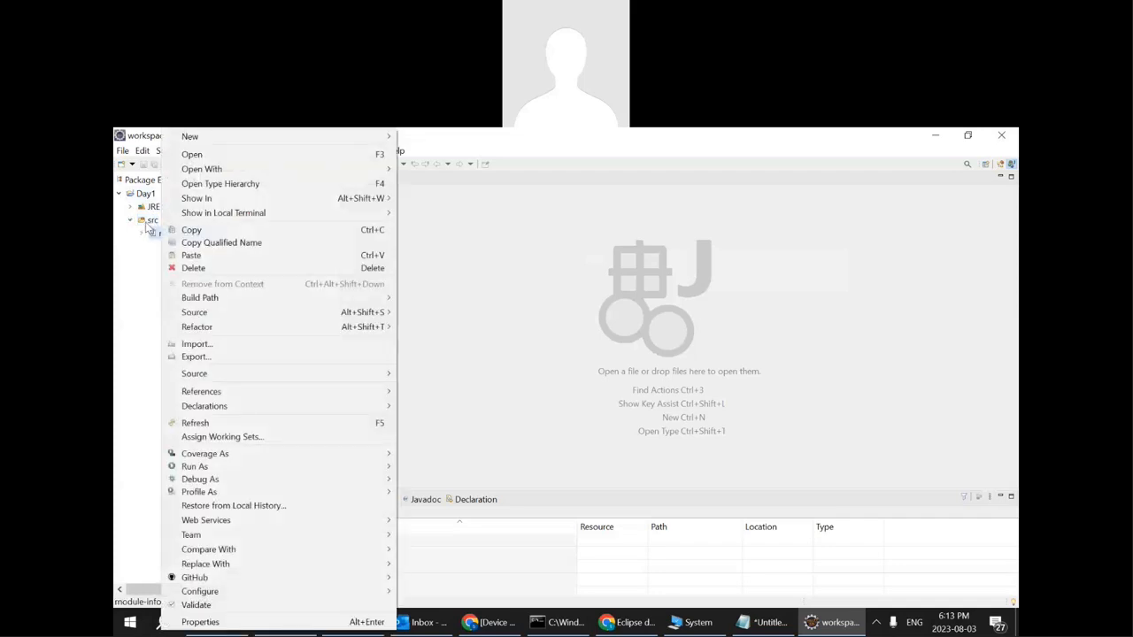
left_click(142, 263)
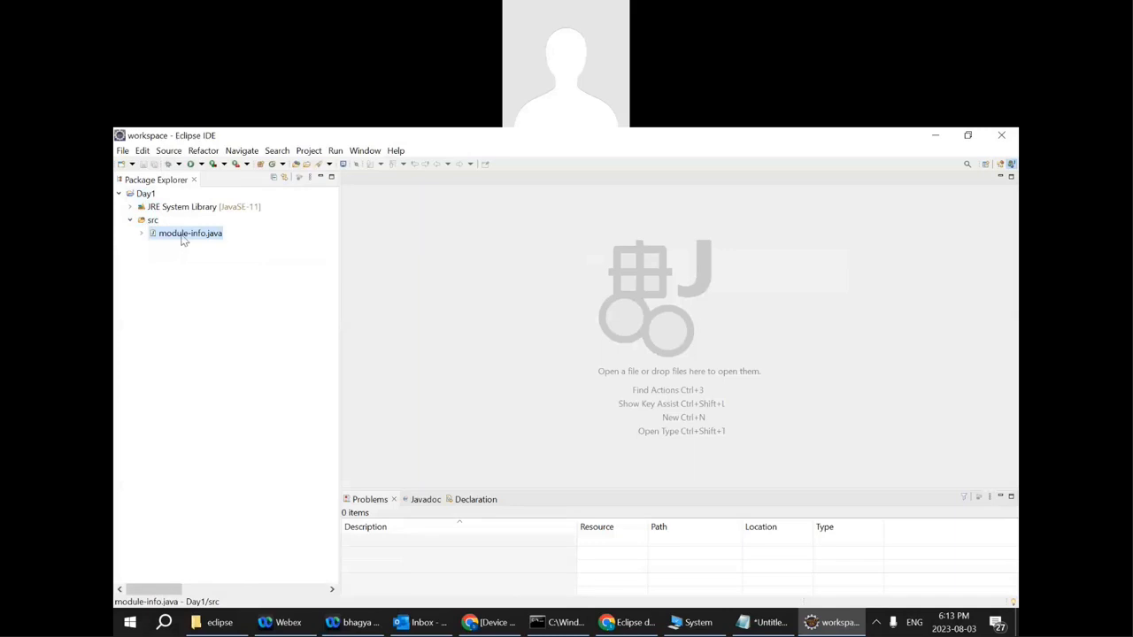
right_click(203, 237)
left_click(229, 266)
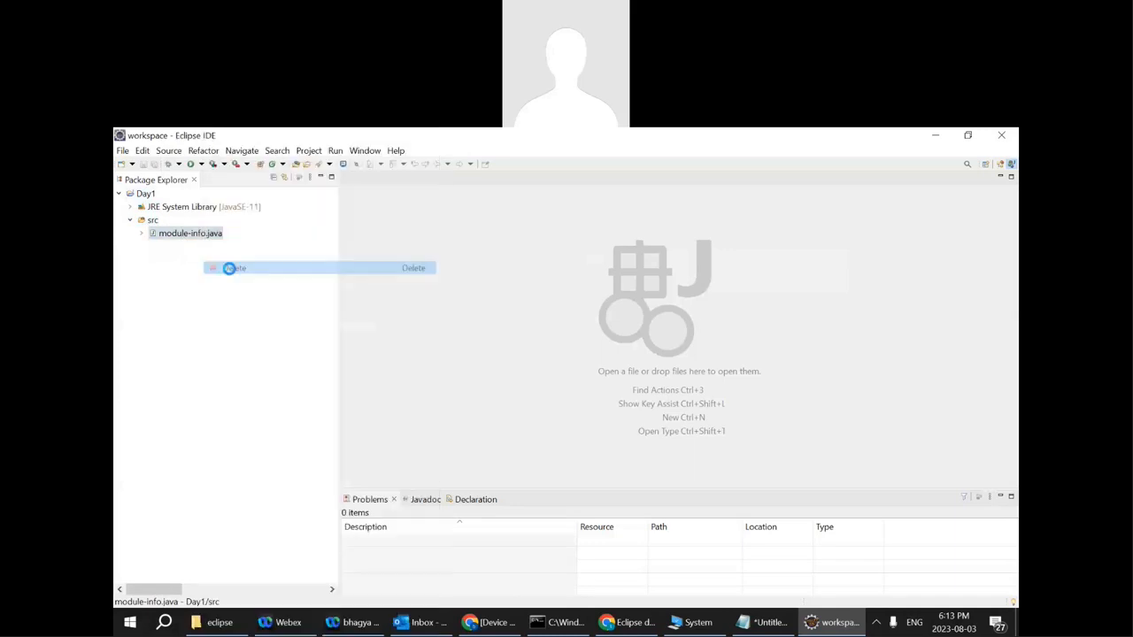
left_click(646, 396)
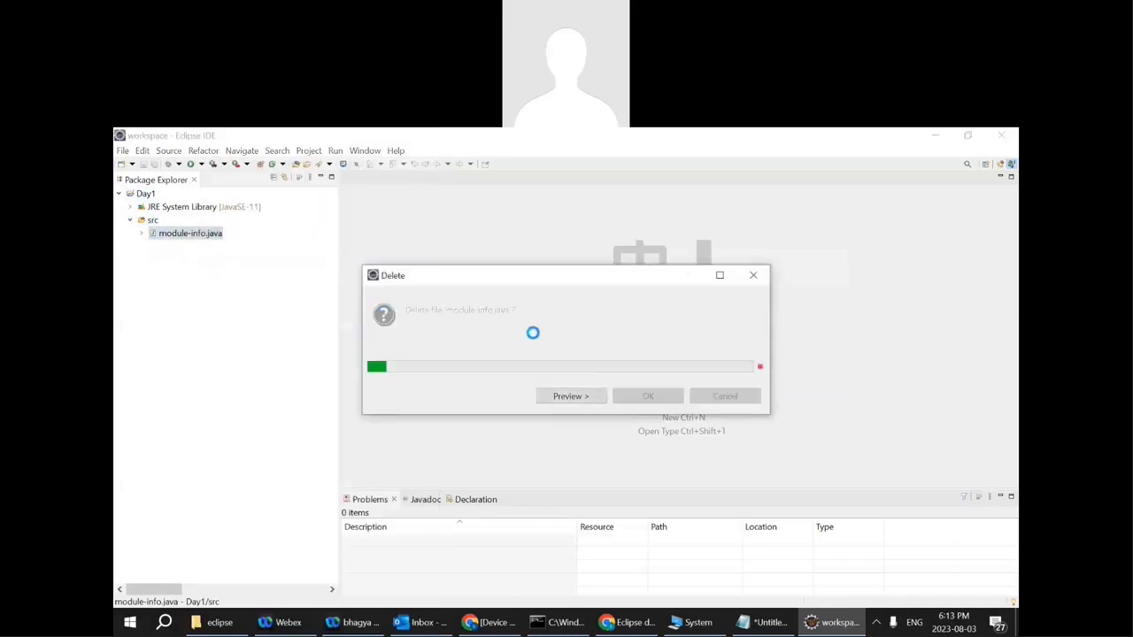
Create a new package named "day1" in the src folder
left_click(147, 221)
right_click(147, 226)
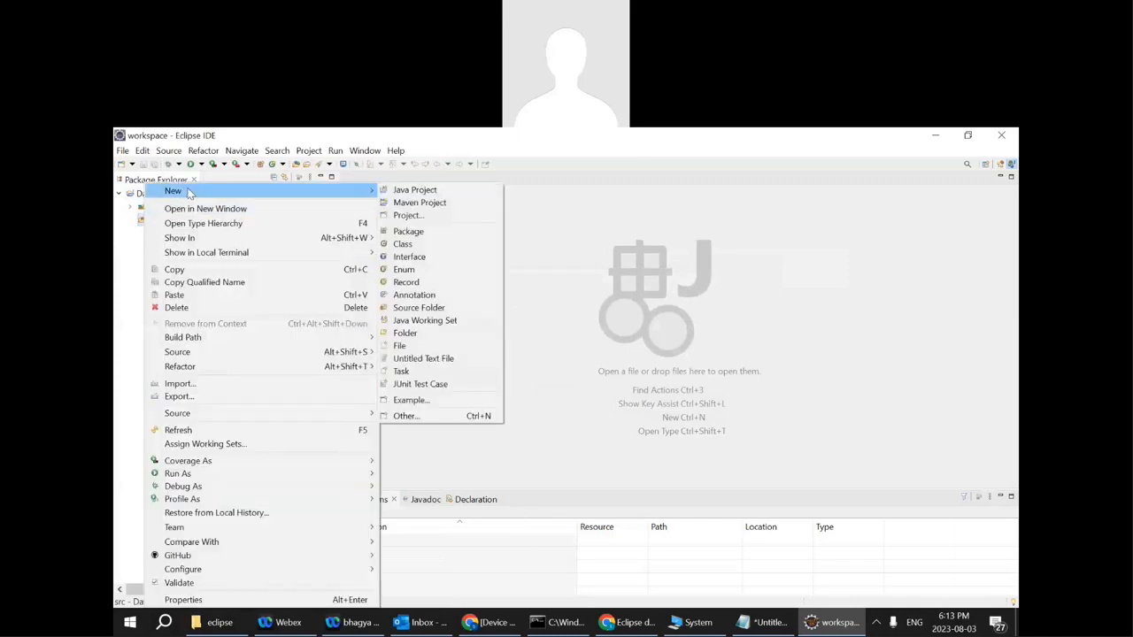
mouse_move(325, 194)
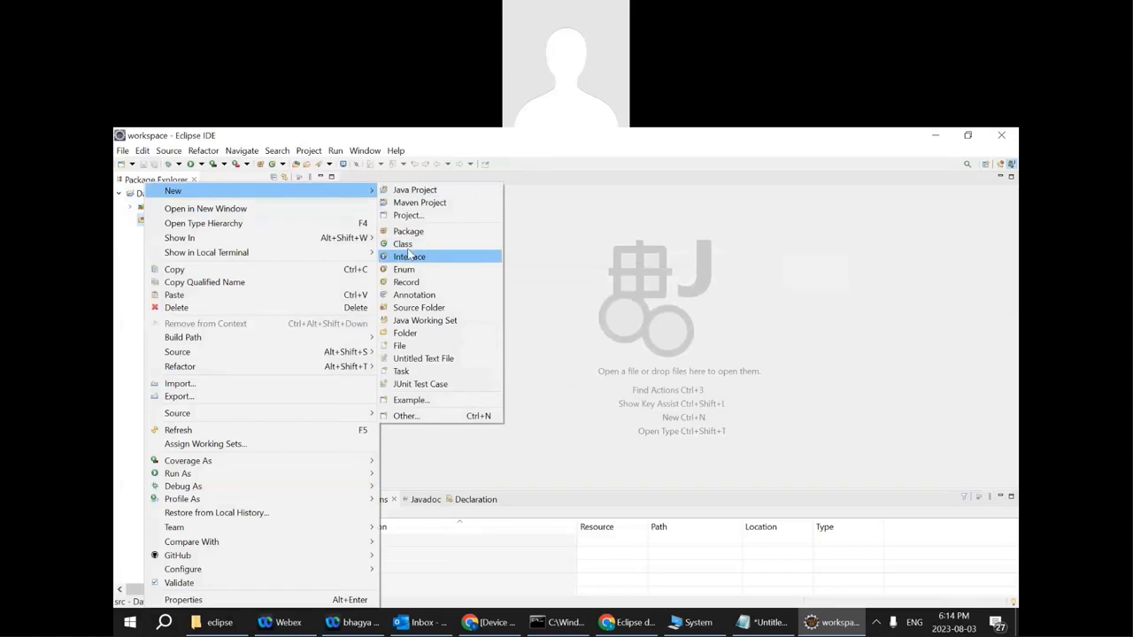
left_click(409, 232)
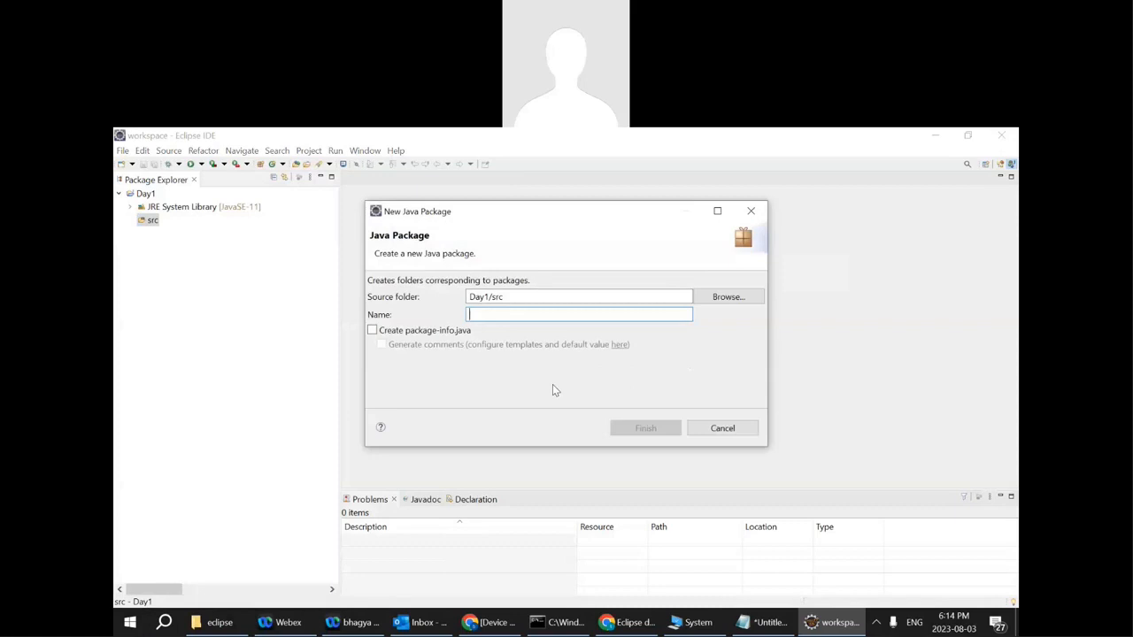
type("day1")
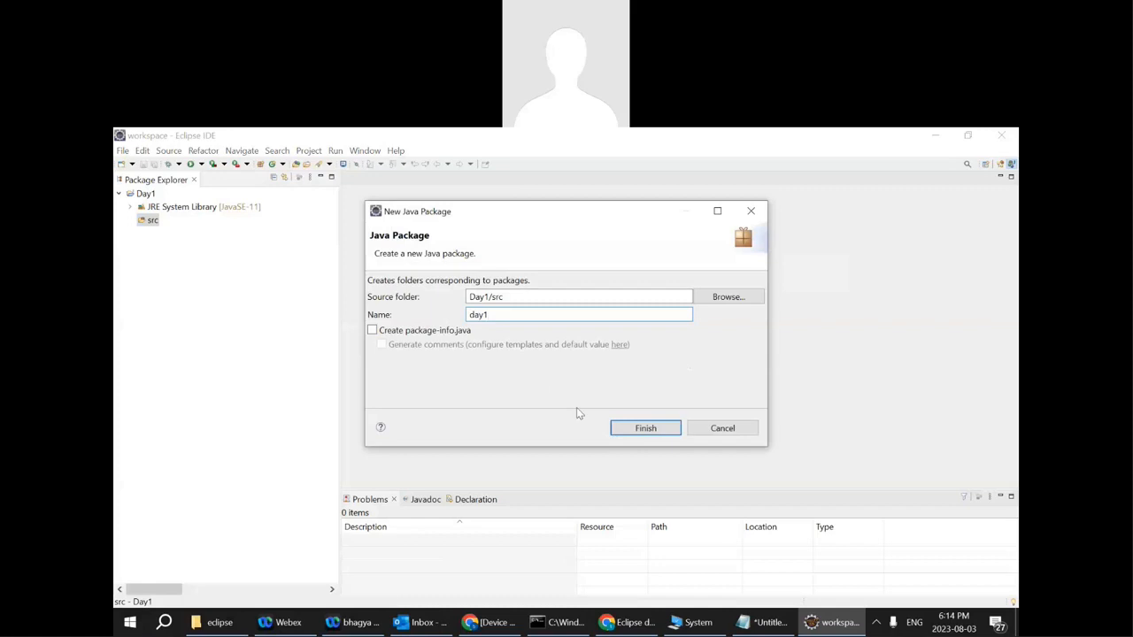
left_click(632, 437)
Start a new Java class inside the day1 package
right_click(160, 239)
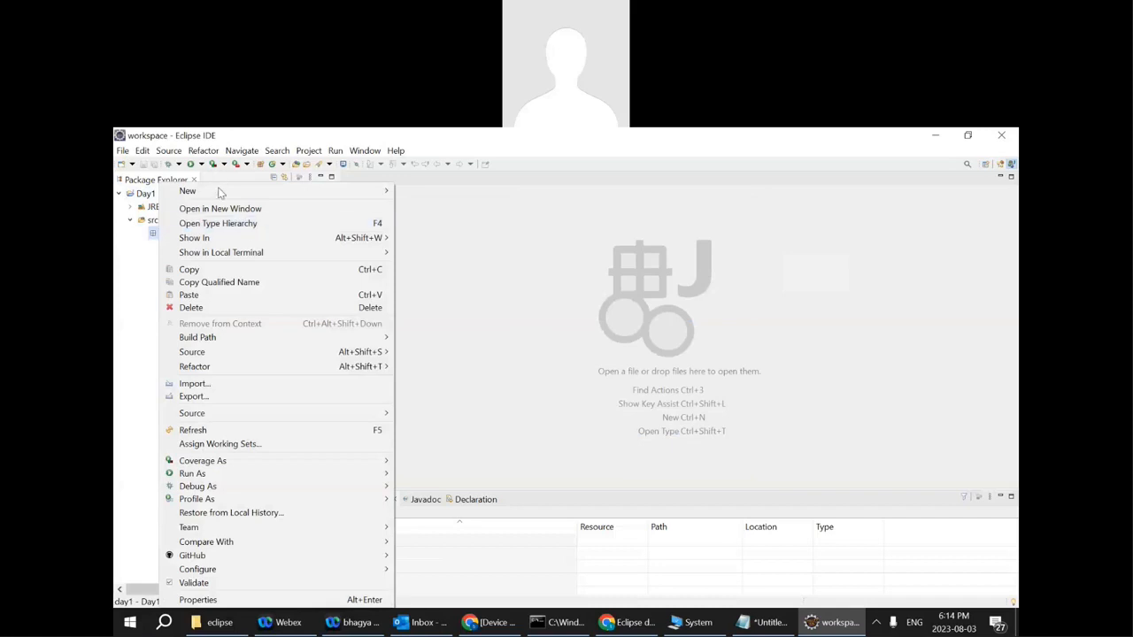
mouse_move(221, 193)
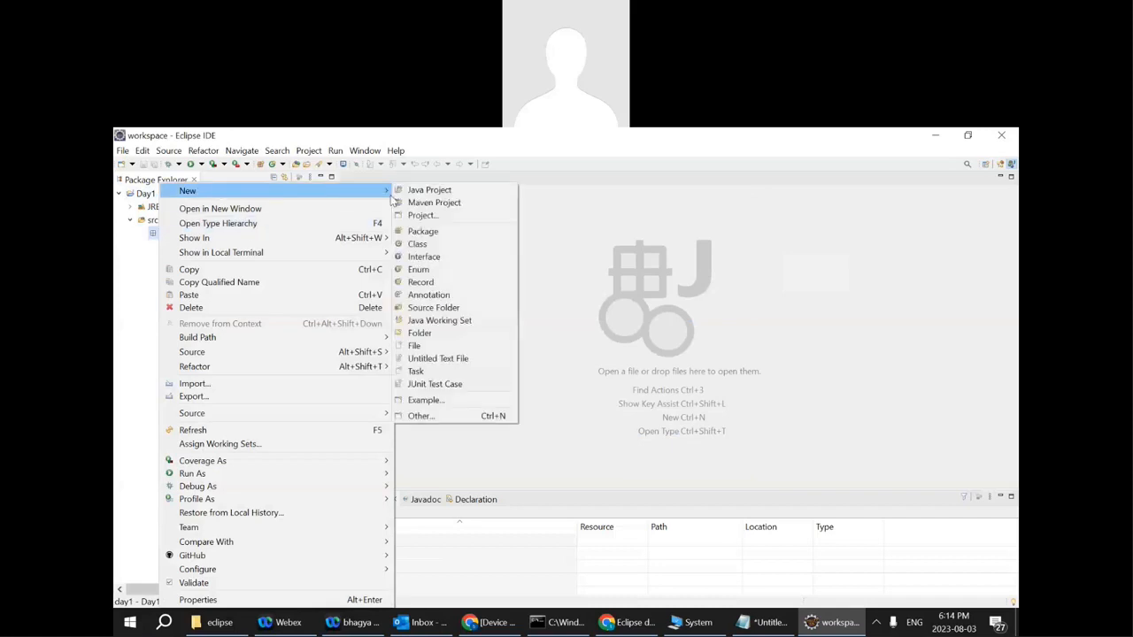
left_click(456, 249)
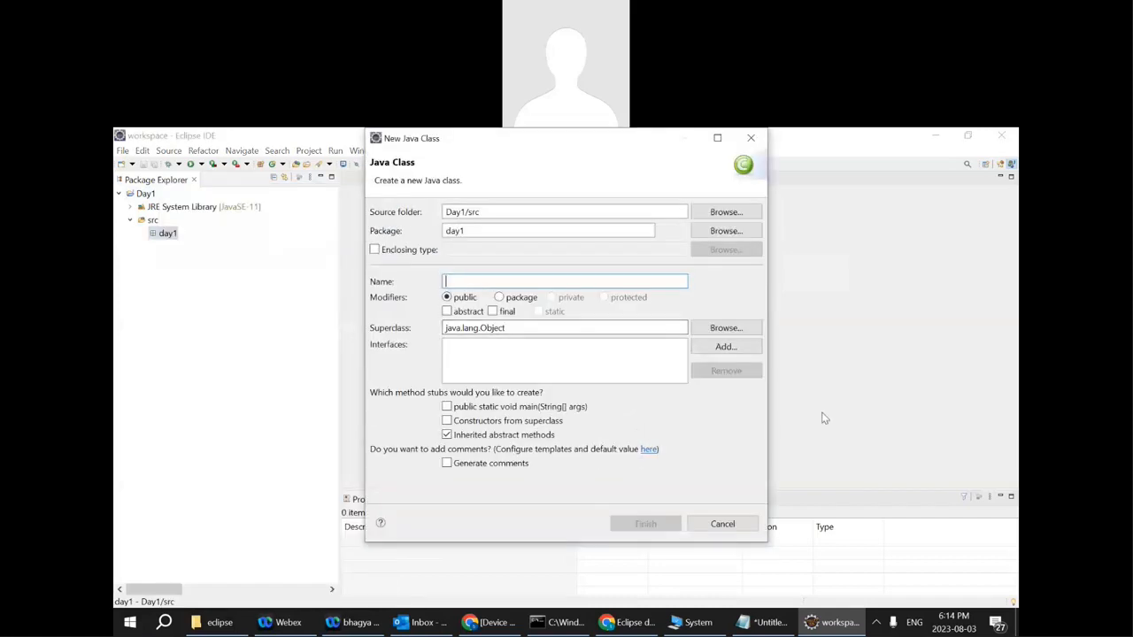
Switch to the Notepad notes and add a "Class -" line, with "thedarknight" two lines below it
left_click(765, 622)
type("Class -")
key("Return")
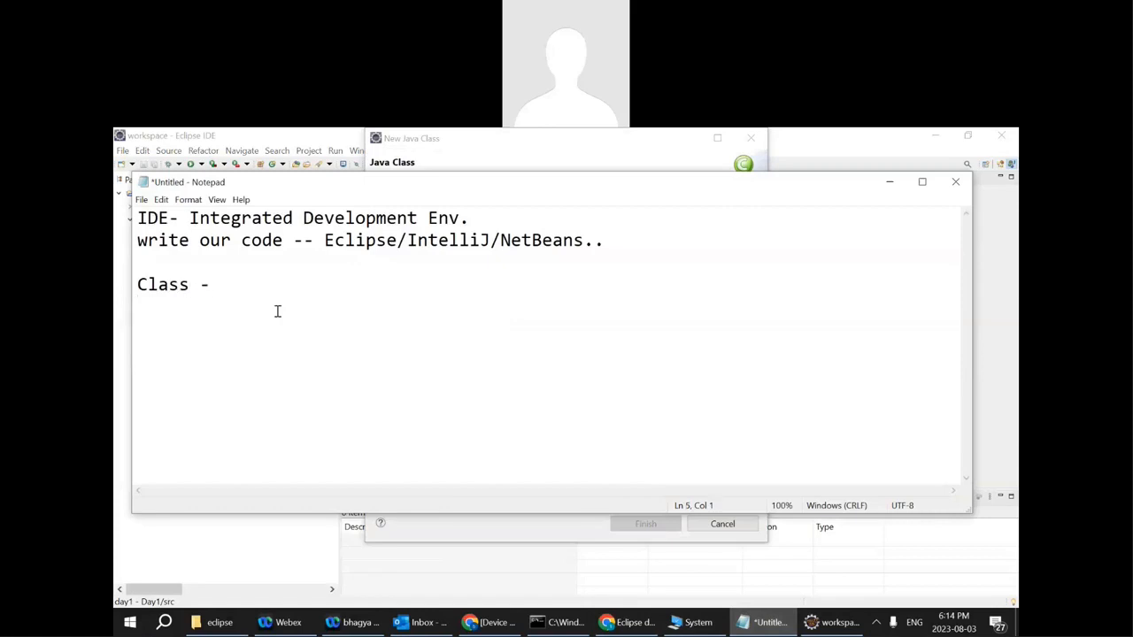
key("Return")
type("the")
type("dark")
type("nogh")
type("t")
key("BackSpace")
key("BackSpace")
key("BackSpace")
key("BackSpace")
type("ight")
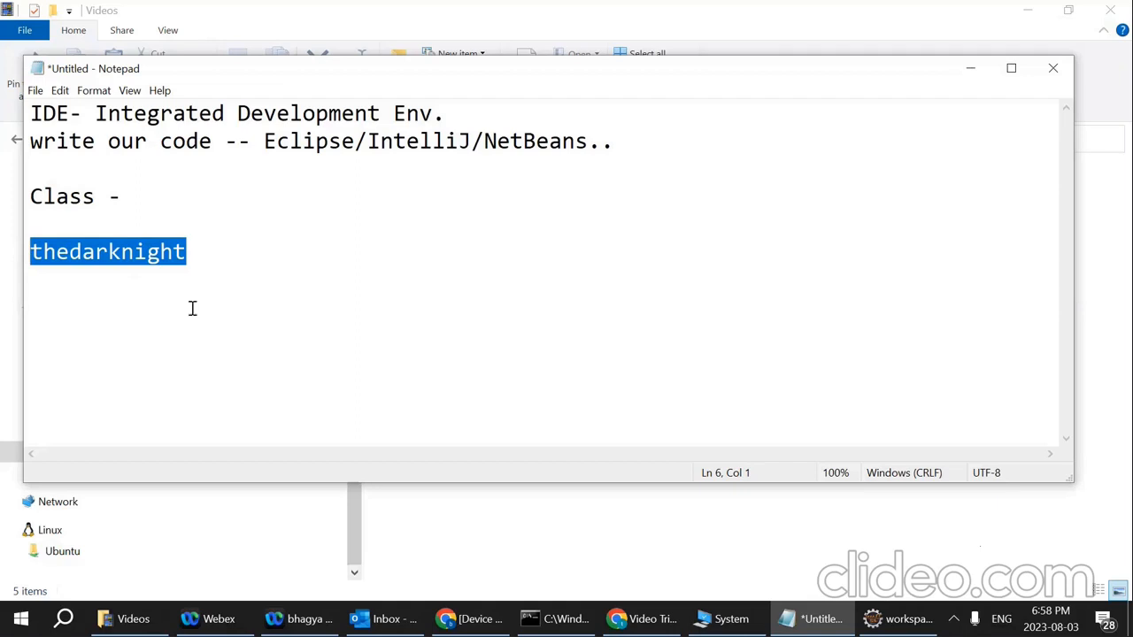
Complete the "Class -" line with the example name "TheDarkNight" and highlight its first word and initial capital
left_click(132, 198)
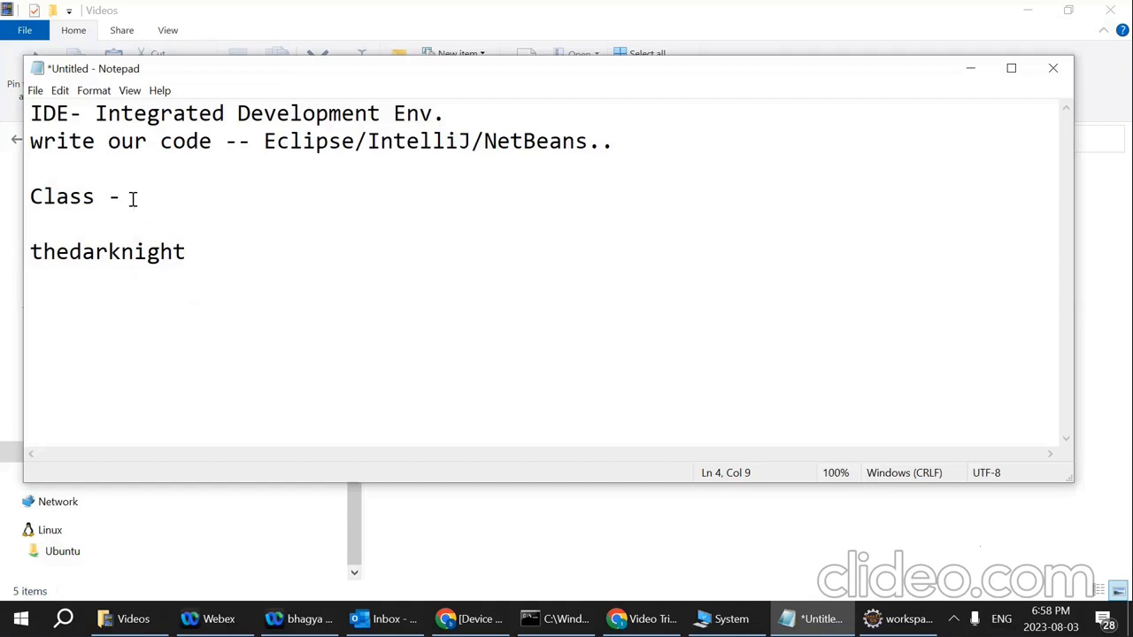
type("TheDarkNight")
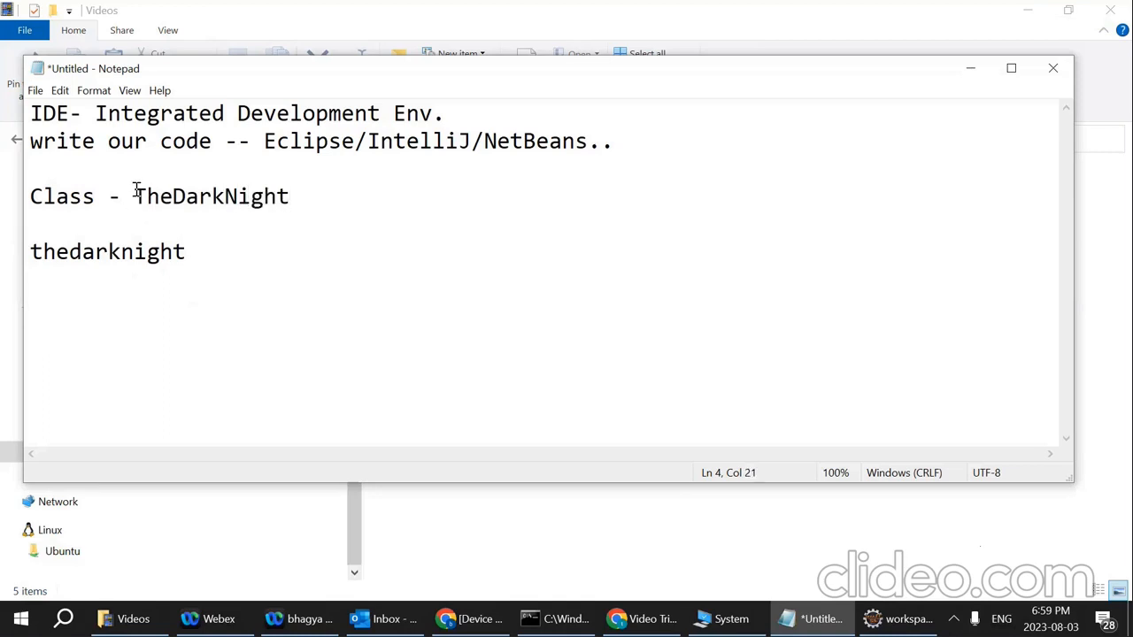
left_click_drag(134, 189, 171, 191)
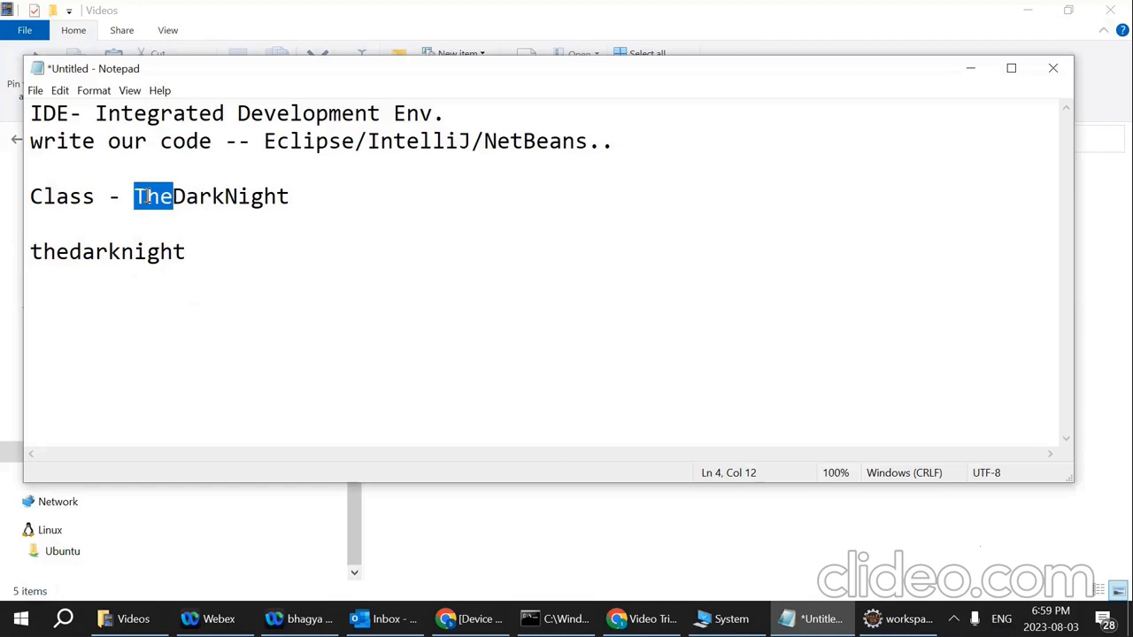
left_click(146, 196)
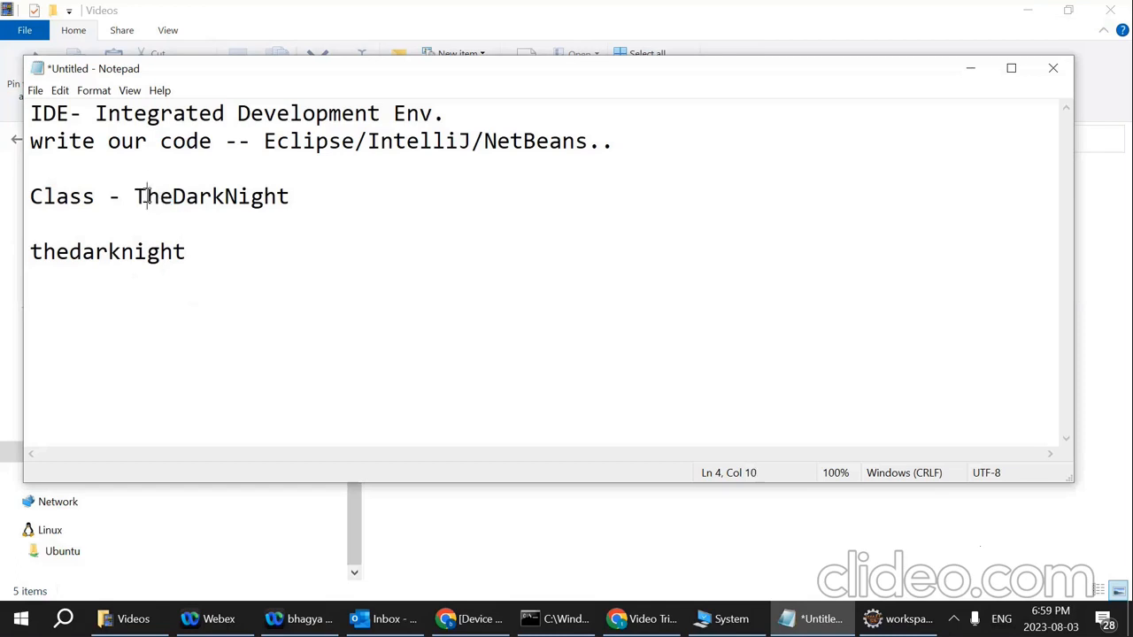
left_click(139, 197, "shift")
Add the line "Method -- theDarkNight" directly below the class naming example
left_click(35, 221)
type("Meth")
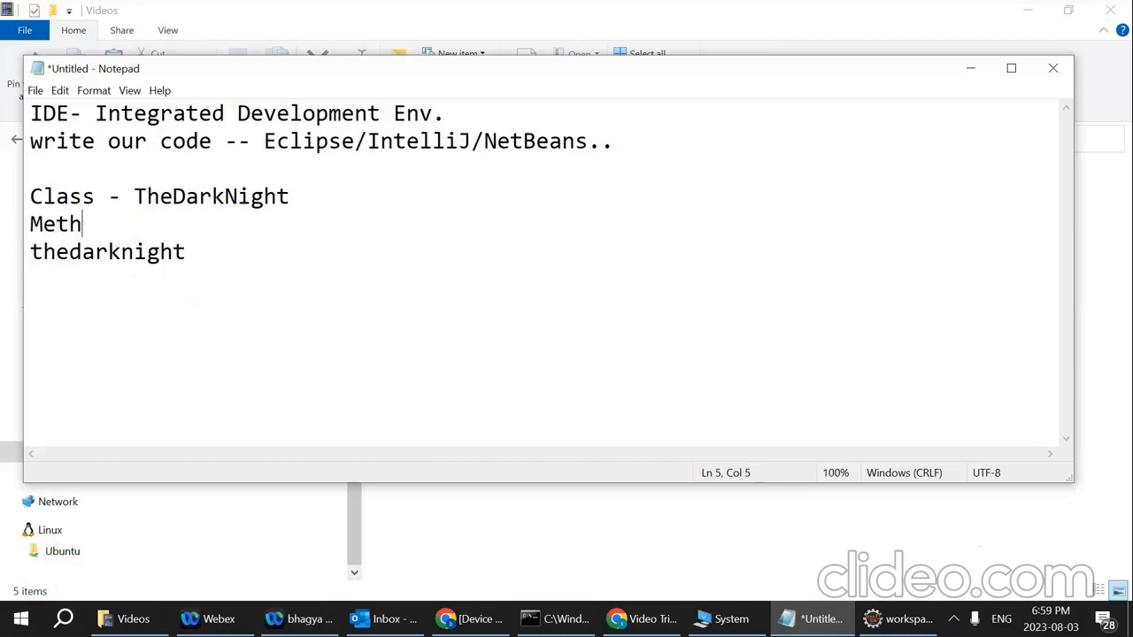
type("od -- the")
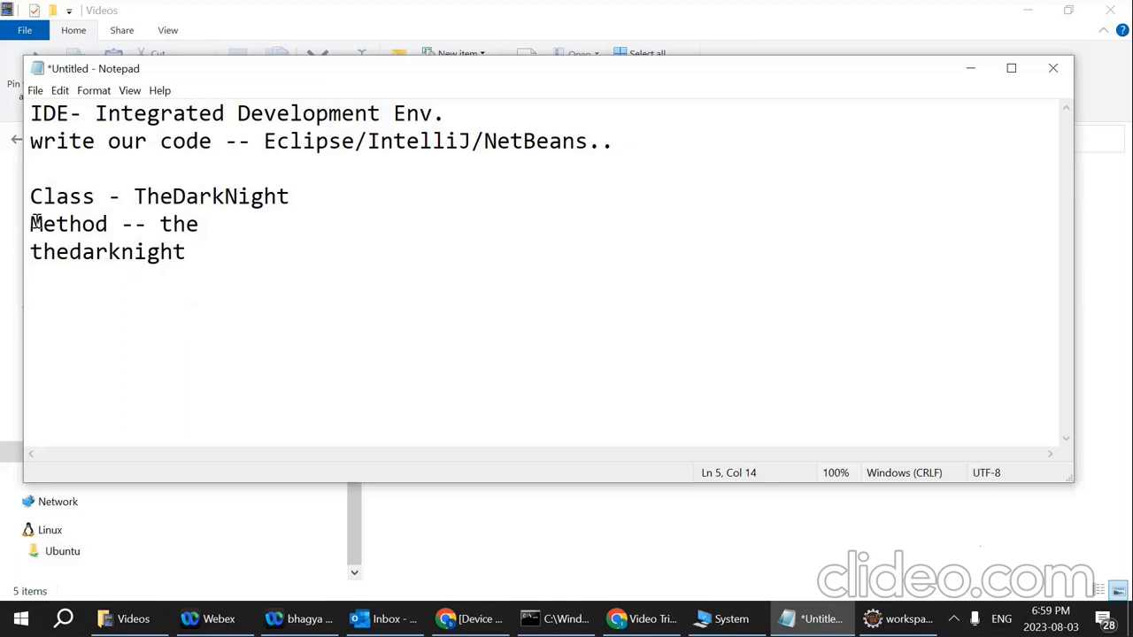
type("DarkNight")
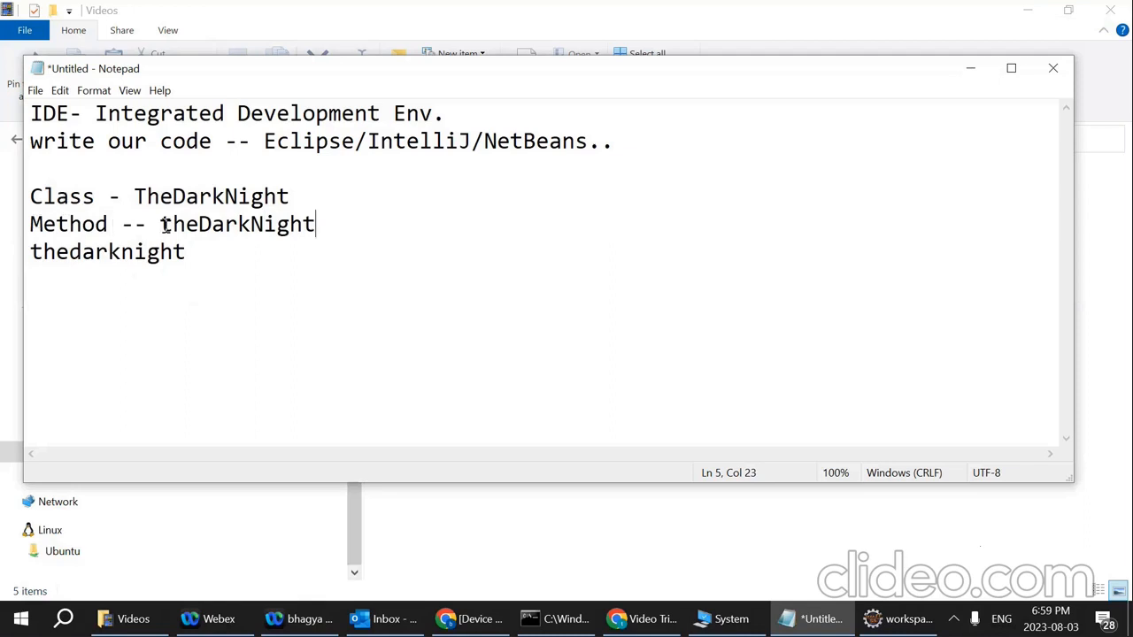
Compare the class and method naming examples with the all-lowercase "thedarknight" line by highlighting each of them
left_click_drag(160, 224, 336, 232)
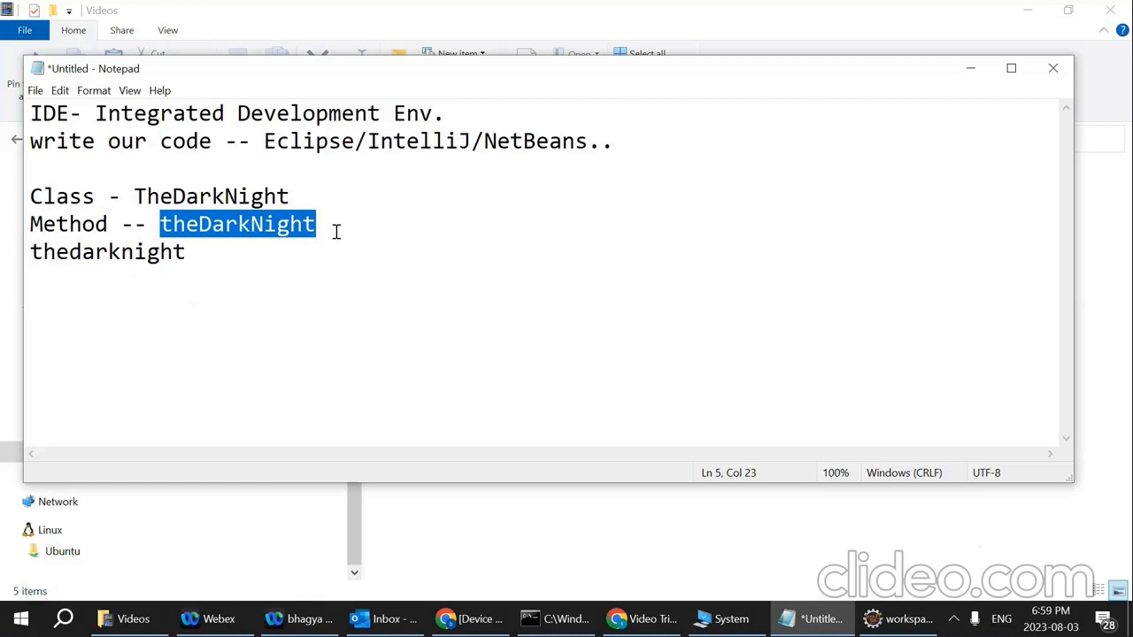
left_click(28, 195)
left_click_drag(117, 195, 335, 224)
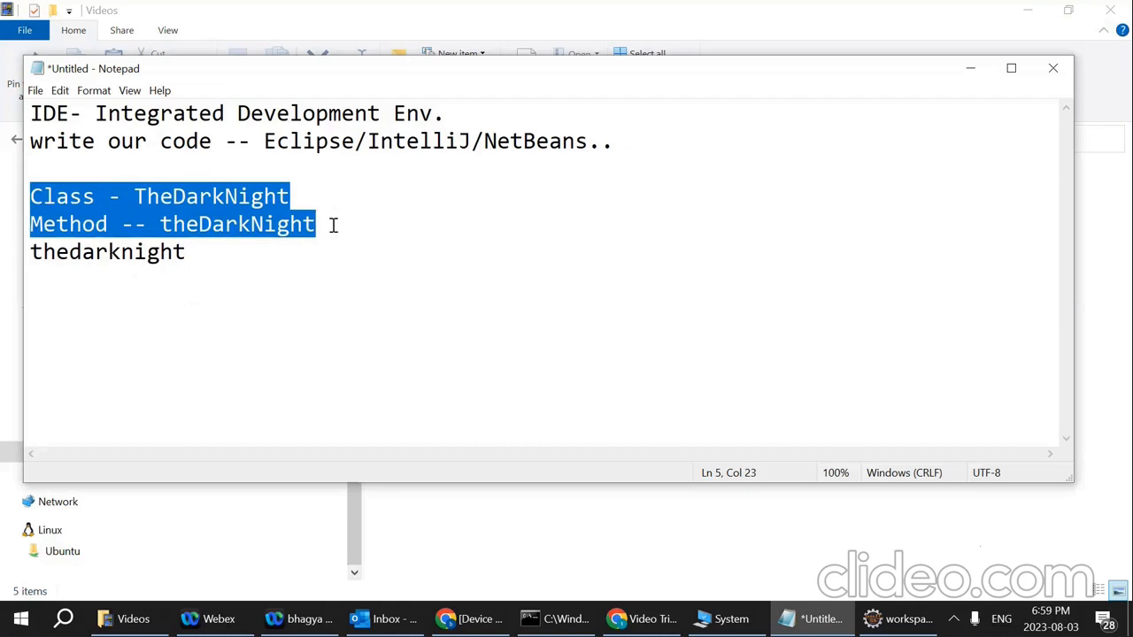
left_click(332, 225)
left_click(29, 194)
left_click_drag(85, 205, 357, 225)
left_click_drag(188, 253, 29, 253)
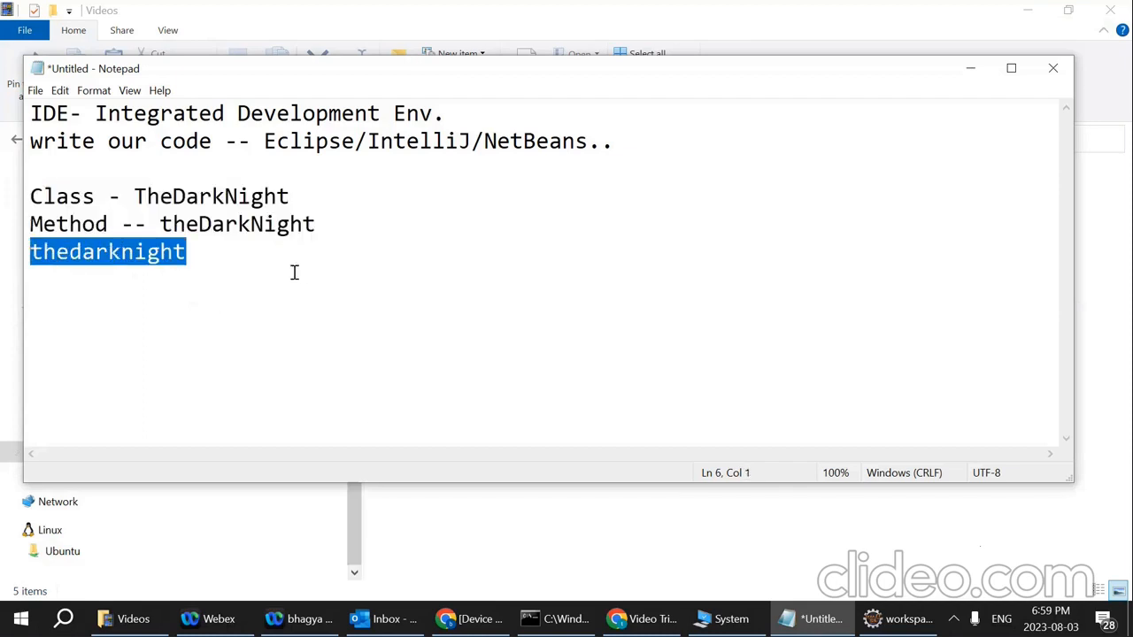
left_click(211, 251)
left_click_drag(186, 255, 27, 252)
left_click(196, 250)
Back in Eclipse, create the class "HelloWorld" with a public static void main stub and without inherited abstract methods
left_click(898, 618)
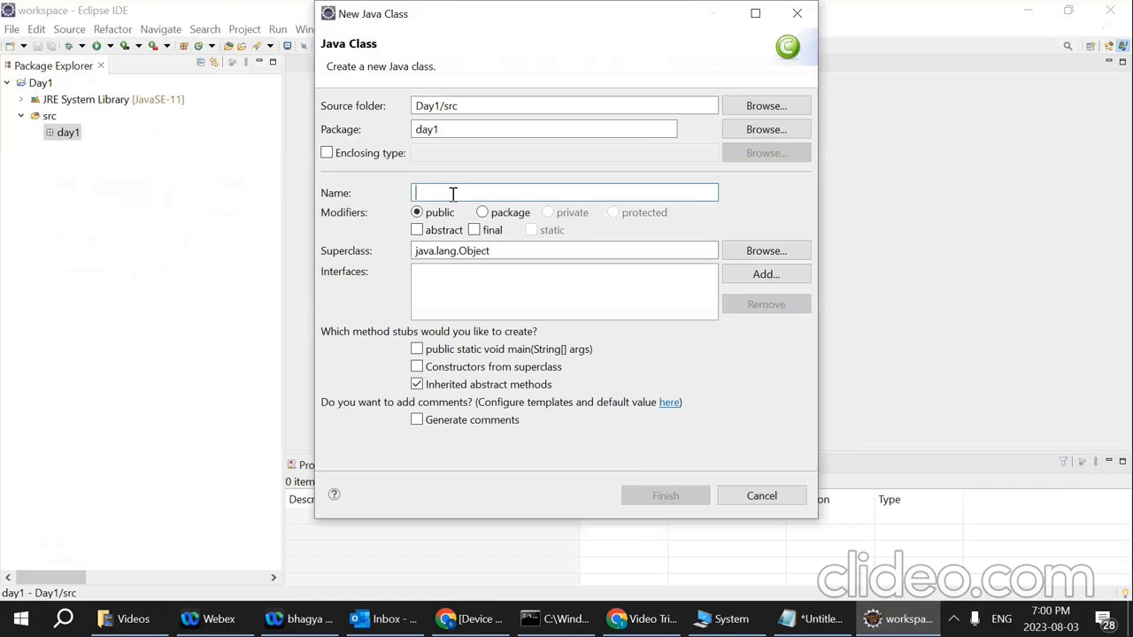
type("He")
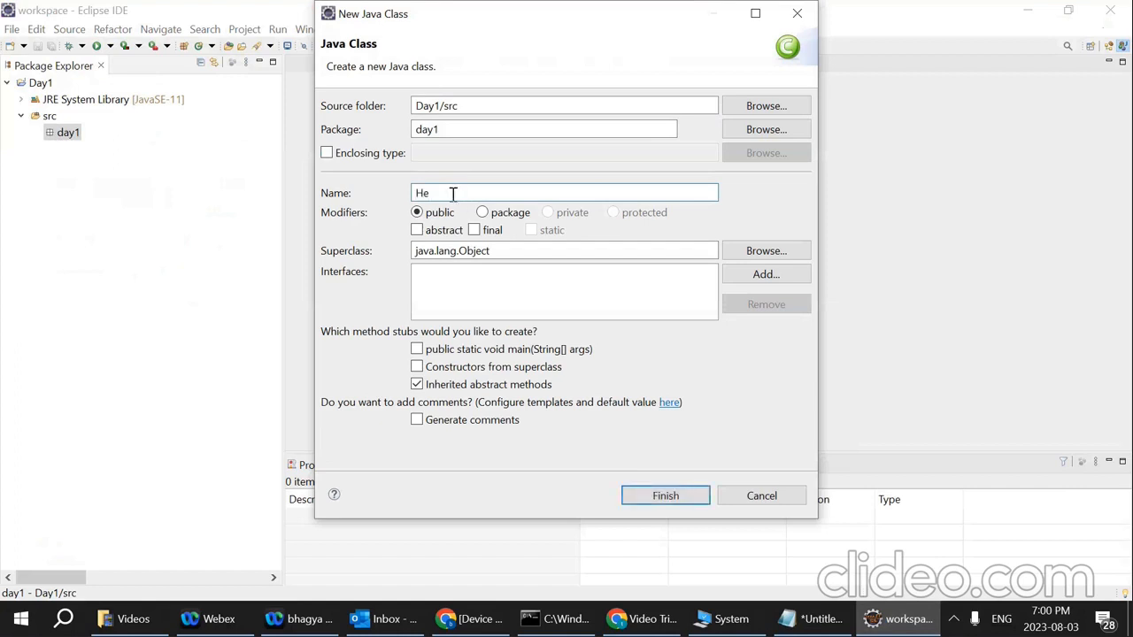
type("lloWorld")
mouse_move(411, 192)
left_mouse_down()
mouse_move(422, 193)
mouse_move(408, 195)
left_mouse_up()
left_click(421, 193)
left_click_drag(423, 193, 440, 194)
left_click(478, 193)
left_click(416, 350)
left_click(416, 384)
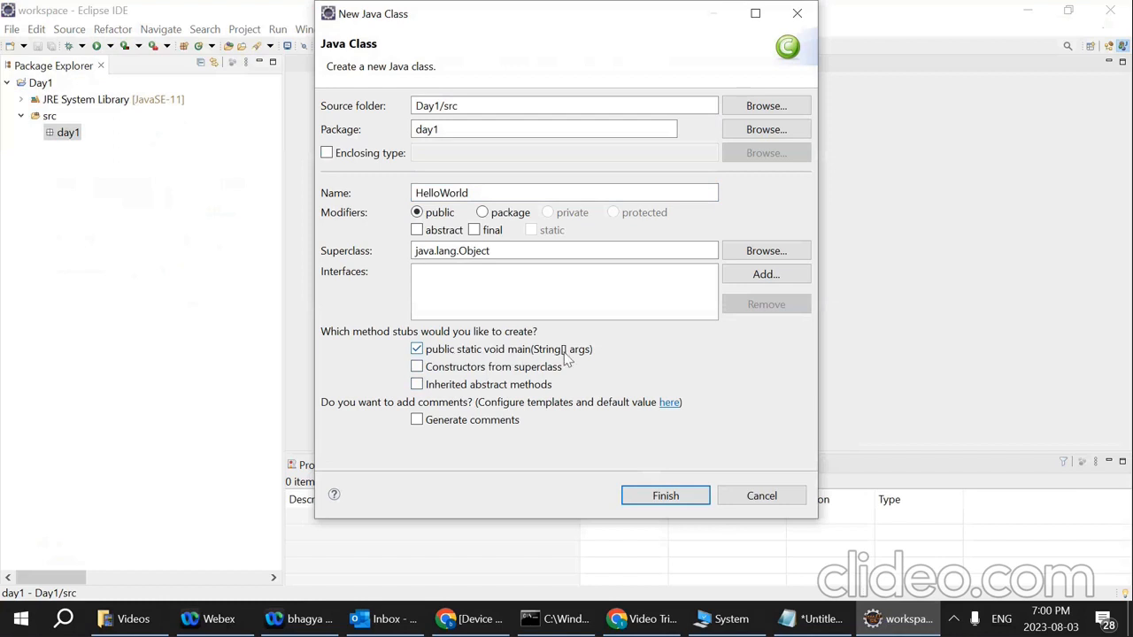
left_click(483, 353)
left_click(651, 504)
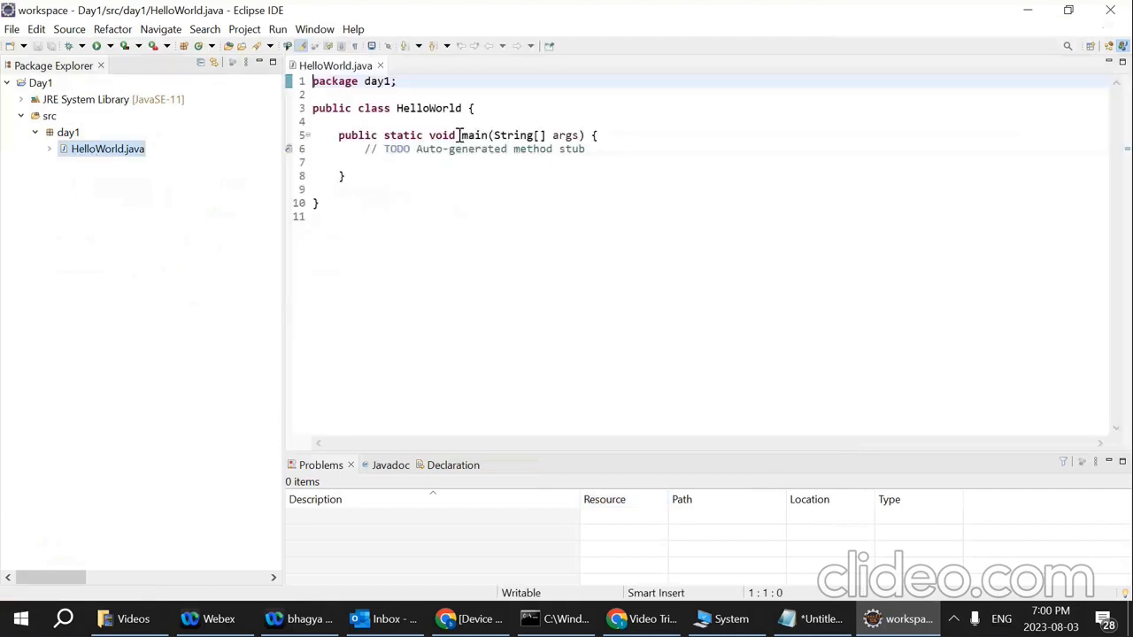
Enlarge the code editor's text by six zoom levels
key("ctrl+equal")
key("ctrl+equal")
key("ctrl+equal")
key("ctrl+equal")
key("ctrl+equal")
key("ctrl+equal")
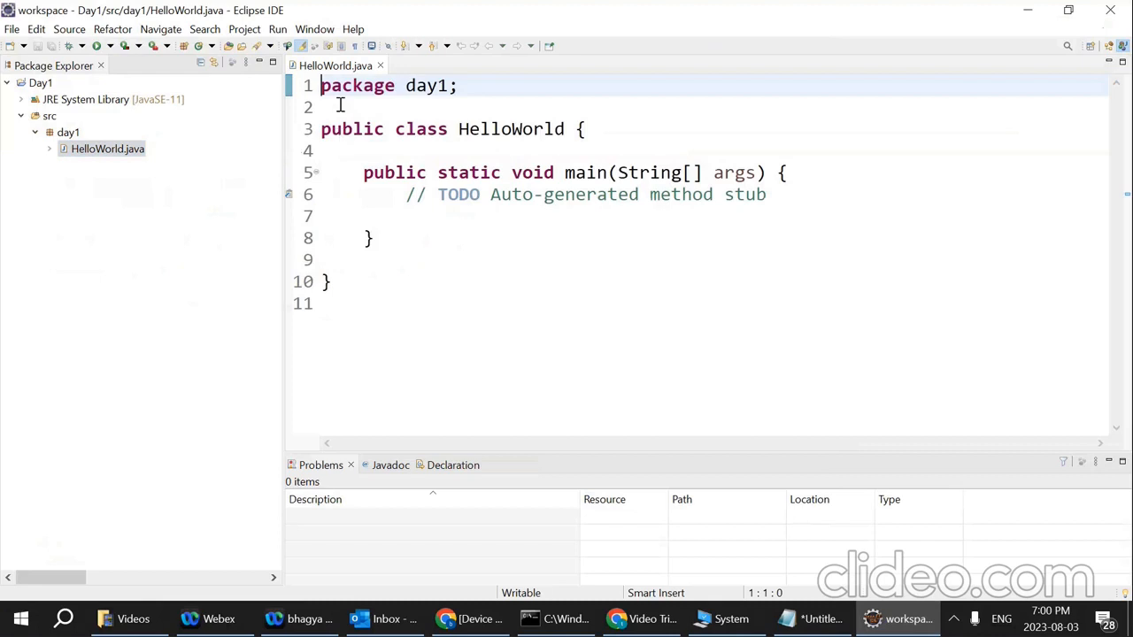
Examine the package declaration, class declaration and main method in HelloWorld.java against the project tree
left_click_drag(320, 85, 470, 86)
left_click(68, 132)
left_click_drag(321, 129, 564, 130)
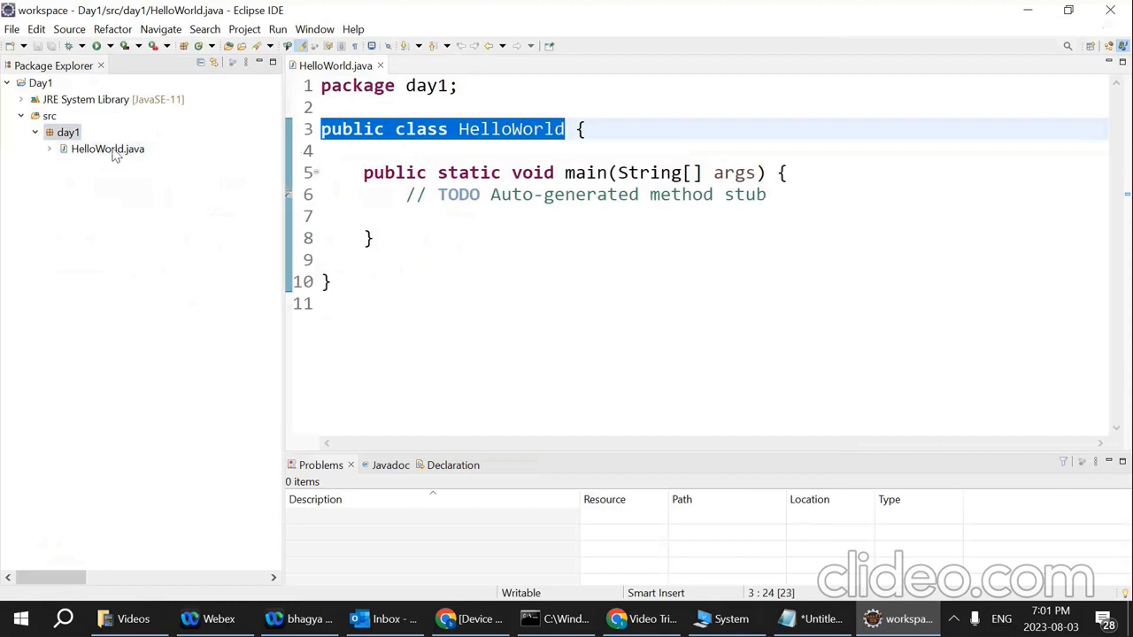
left_click(107, 149)
double_click(376, 172)
left_click_drag(517, 174, 647, 218)
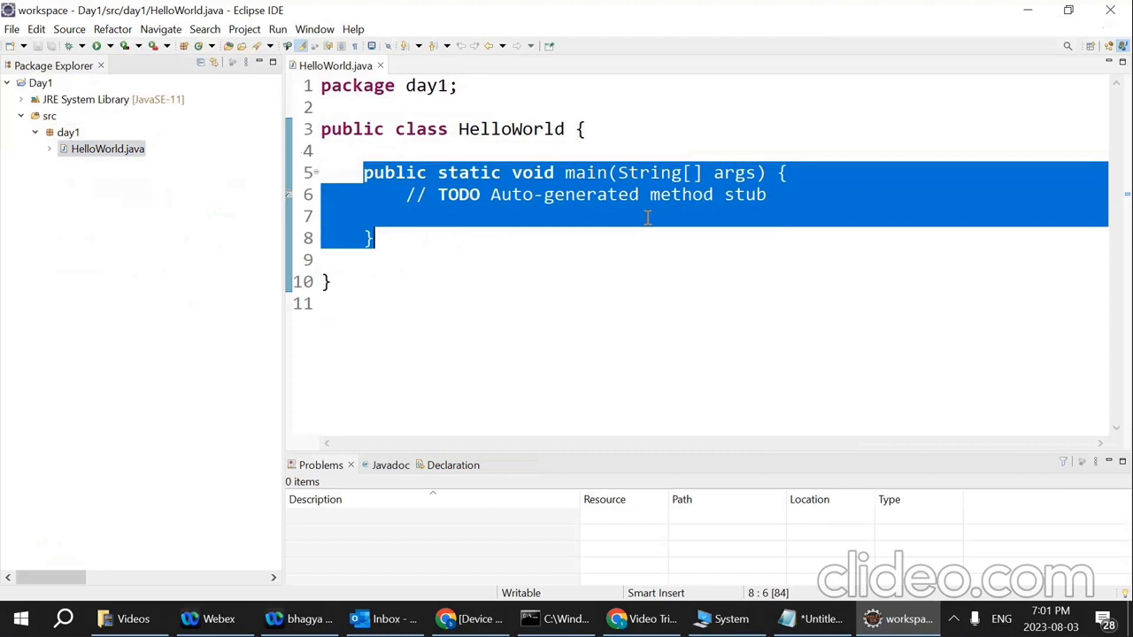
Replace the TODO comment in the main method with System.out.println("Hello World");
left_click_drag(397, 194, 770, 196)
key("BackSpace")
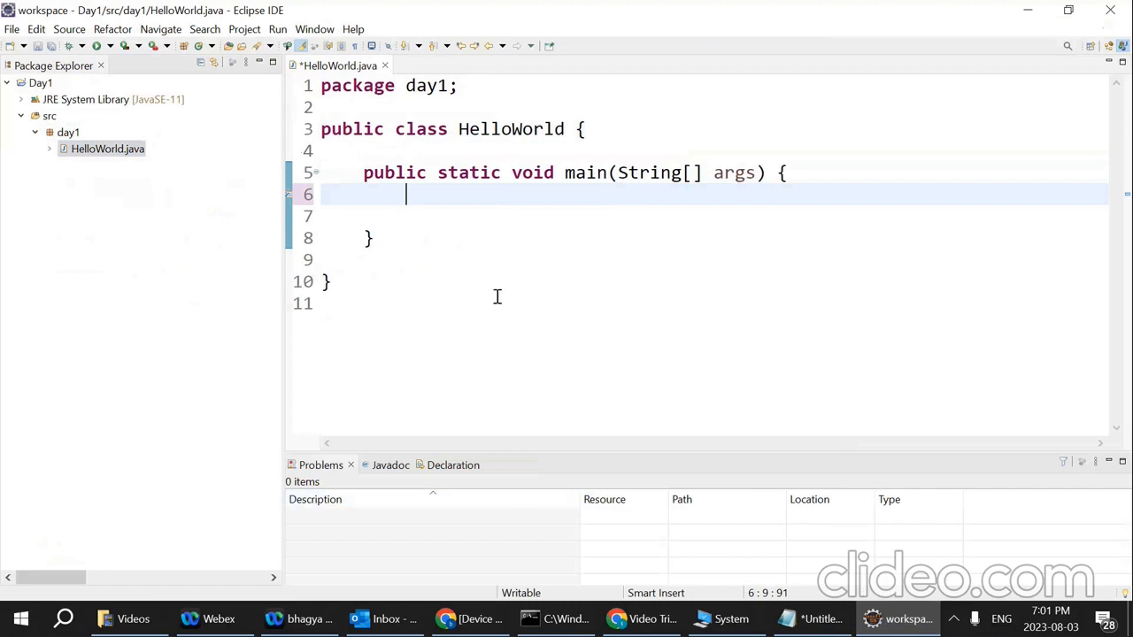
type("syso")
key("ctrl+space")
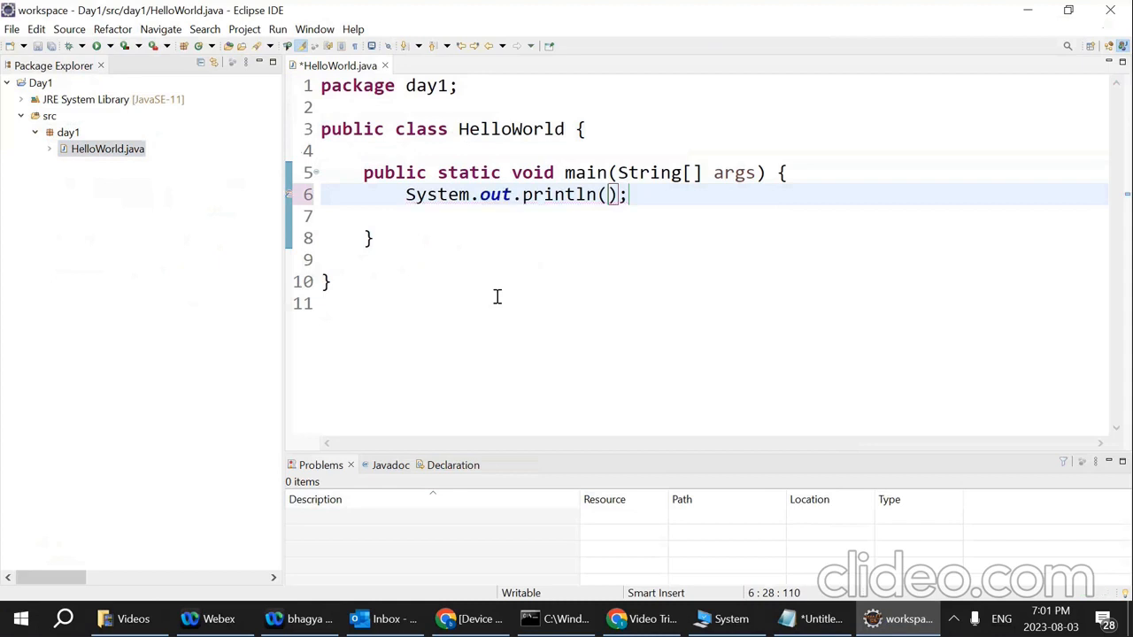
type("\"Hello World")
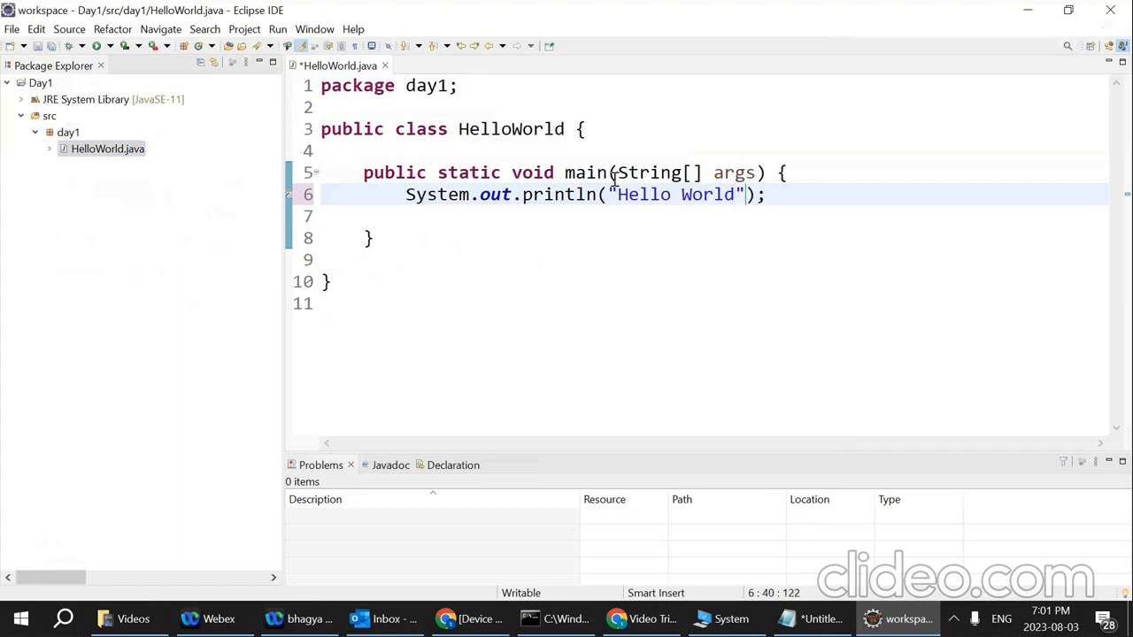
Run HelloWorld with resources always saved before launching, and make the console area taller
left_click(97, 46)
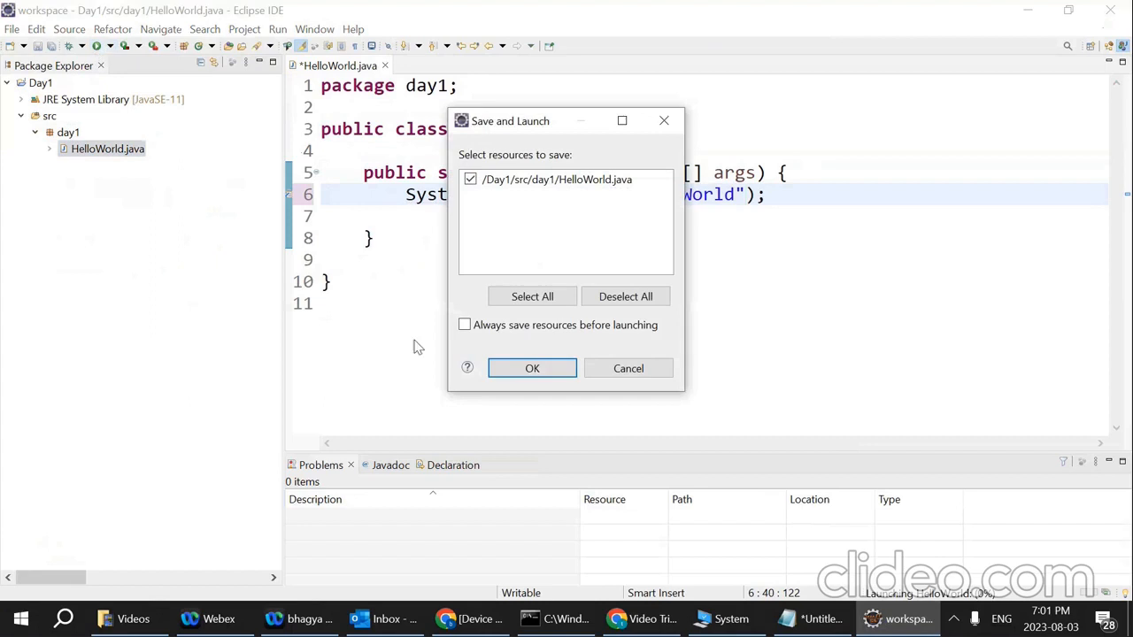
left_click(518, 326)
left_click(528, 372)
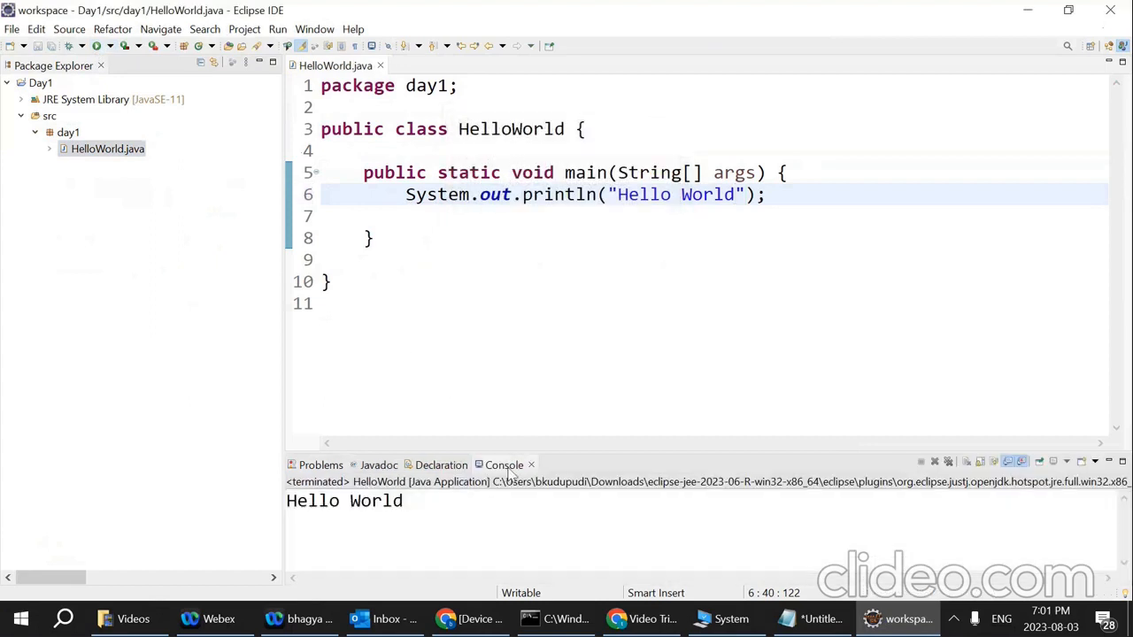
left_click_drag(553, 451, 550, 290)
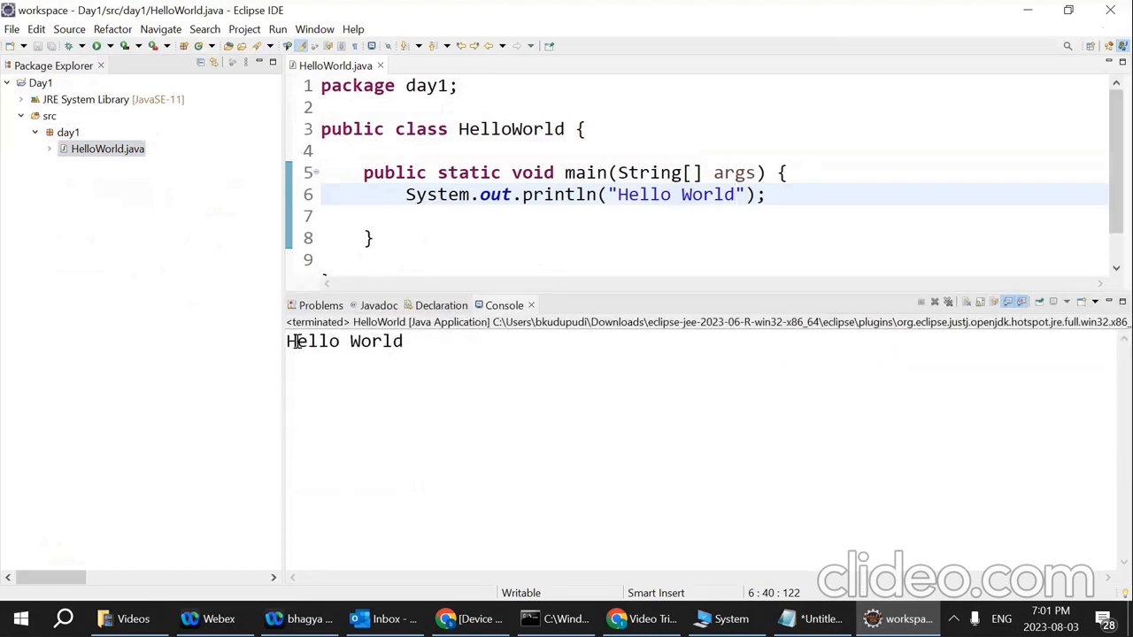
Examine the console output against the System.out.println statement, including the "ln" part of the method name
left_click_drag(293, 341, 422, 342)
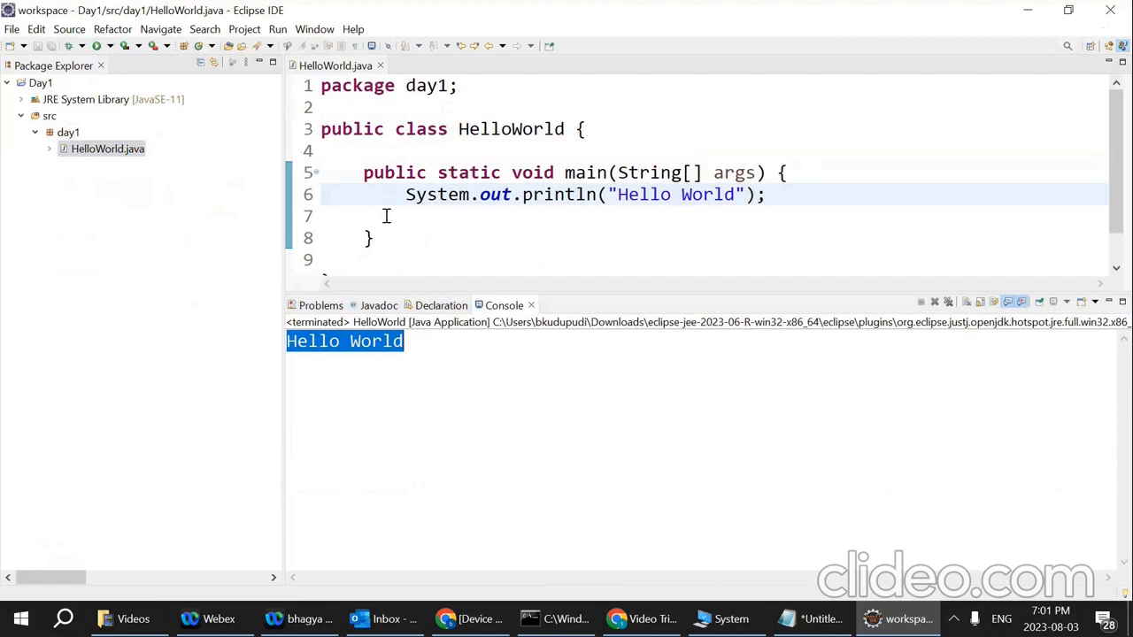
left_click_drag(396, 193, 578, 194)
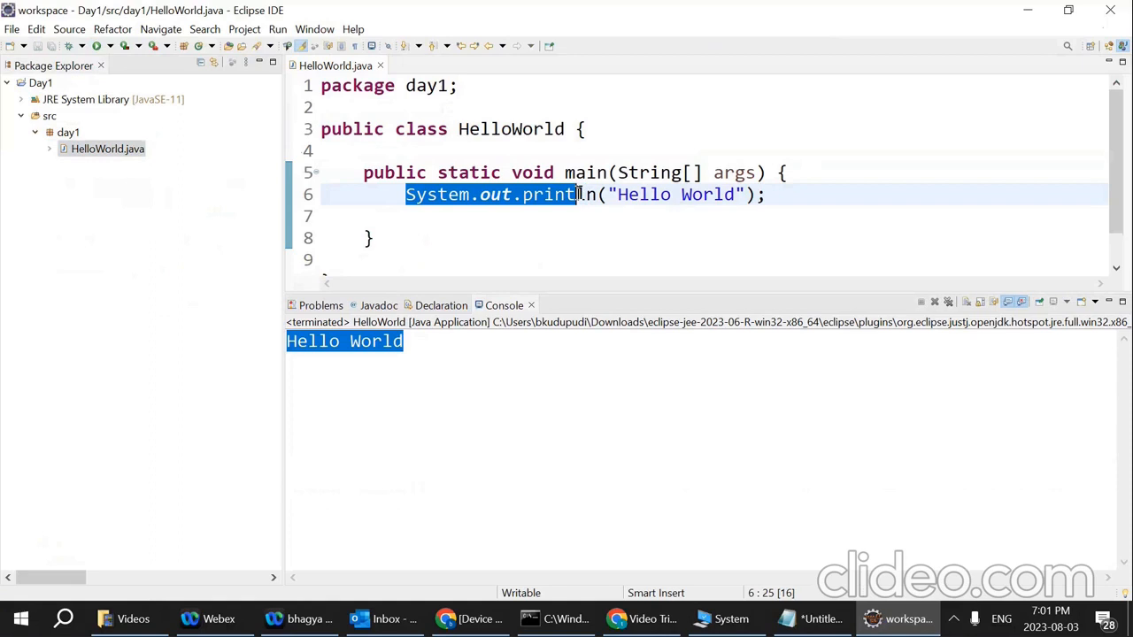
left_click(561, 393)
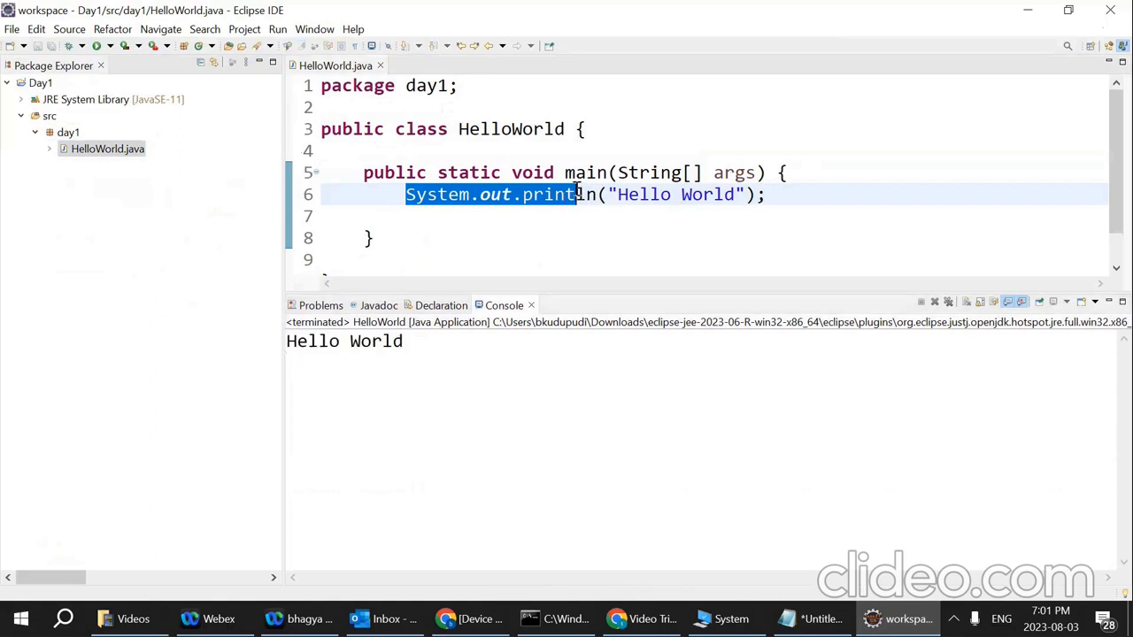
left_click(575, 193)
mouse_move(579, 193)
left_click_drag(577, 194, 599, 193)
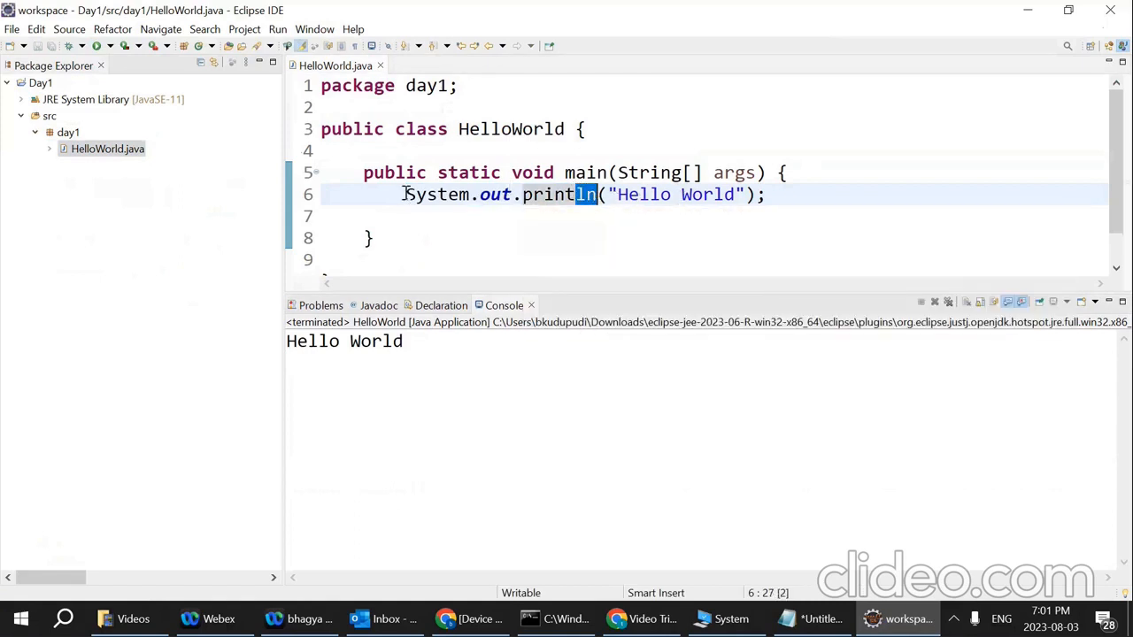
left_click_drag(404, 194, 781, 189)
Add System.out.println("Selenium"); on a new line below the Hello World statement, using the syso code template
left_click(783, 194)
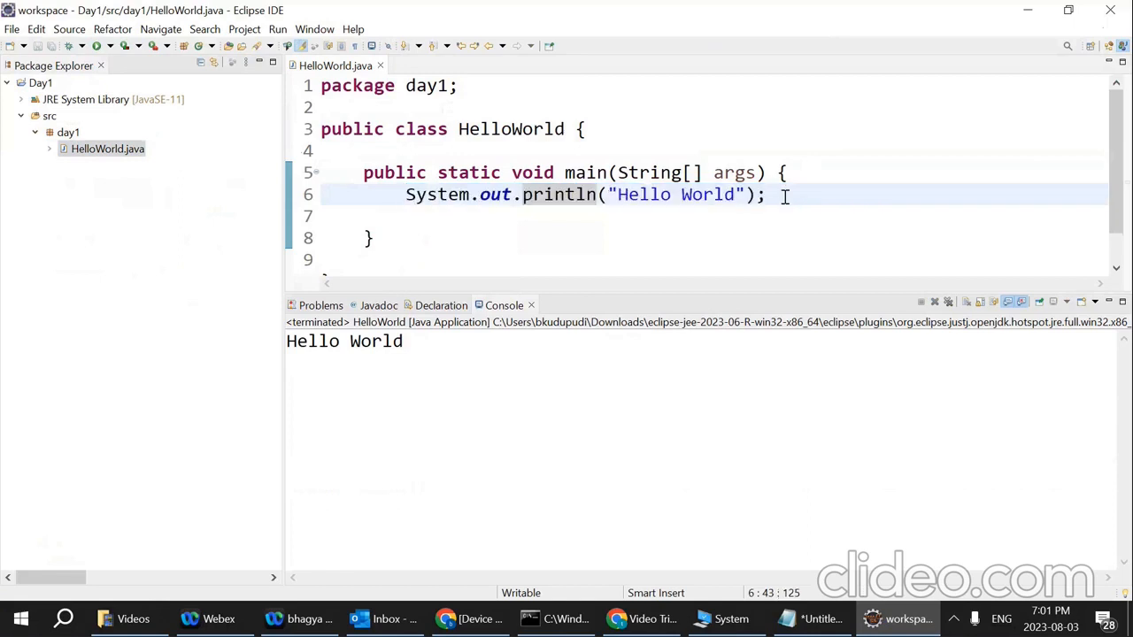
key("Return")
type("Sy")
key("BackSpace")
key("BackSpace")
type("syso")
key("ctrl+space")
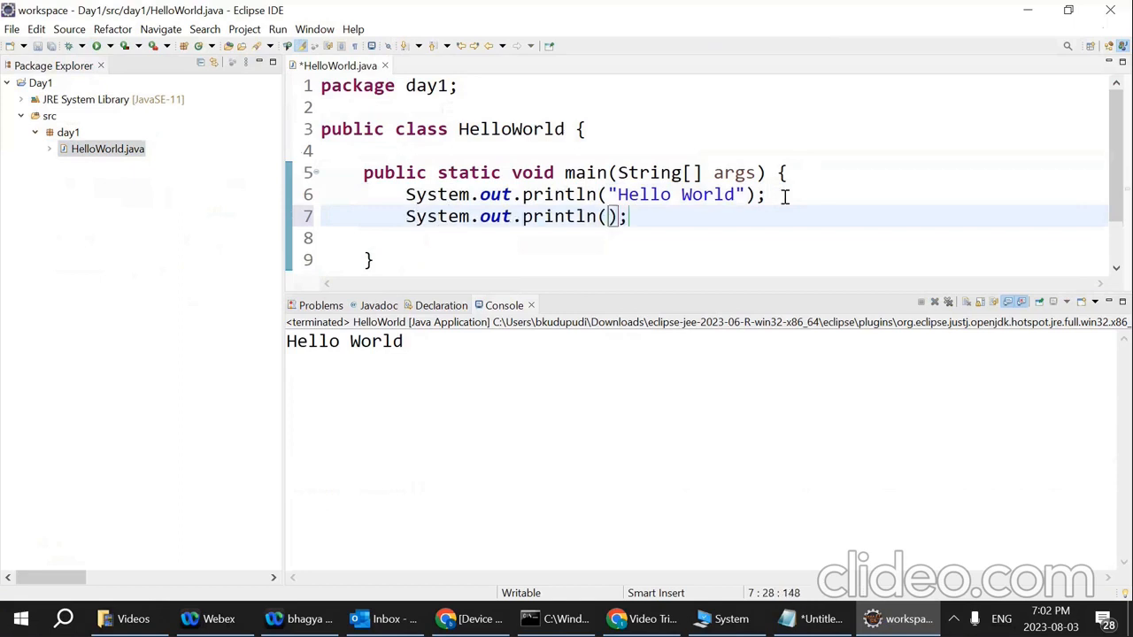
type("\"Selenium")
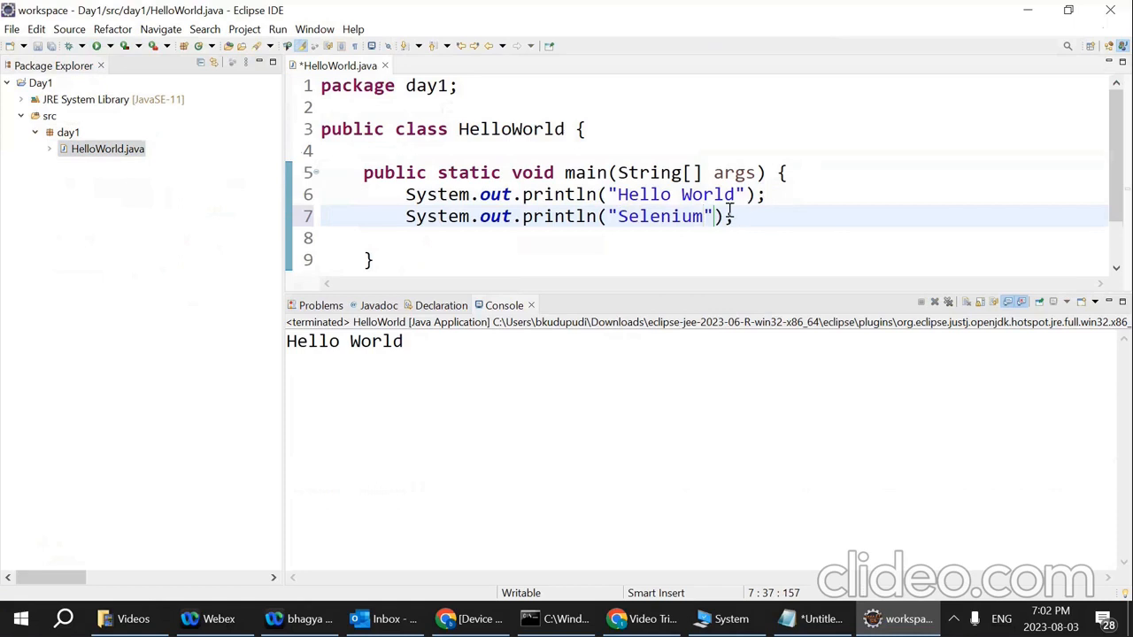
Change the Hello World statement to System.out.print("Hello World "); with a trailing space, and run the program to check the output spacing
left_click_drag(599, 196, 580, 197)
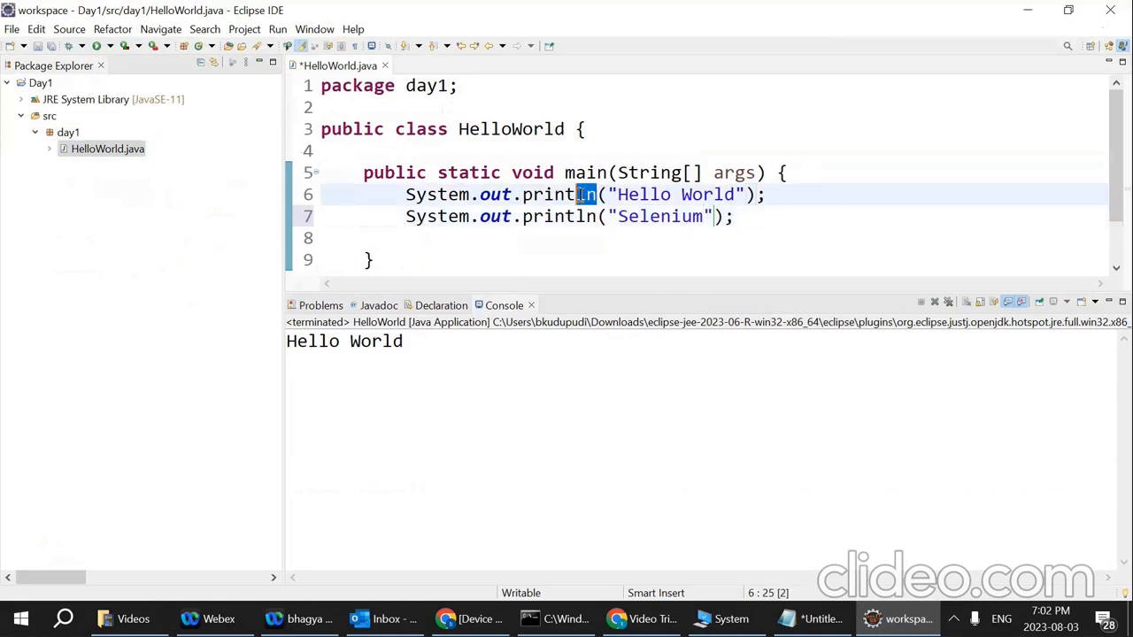
key("BackSpace")
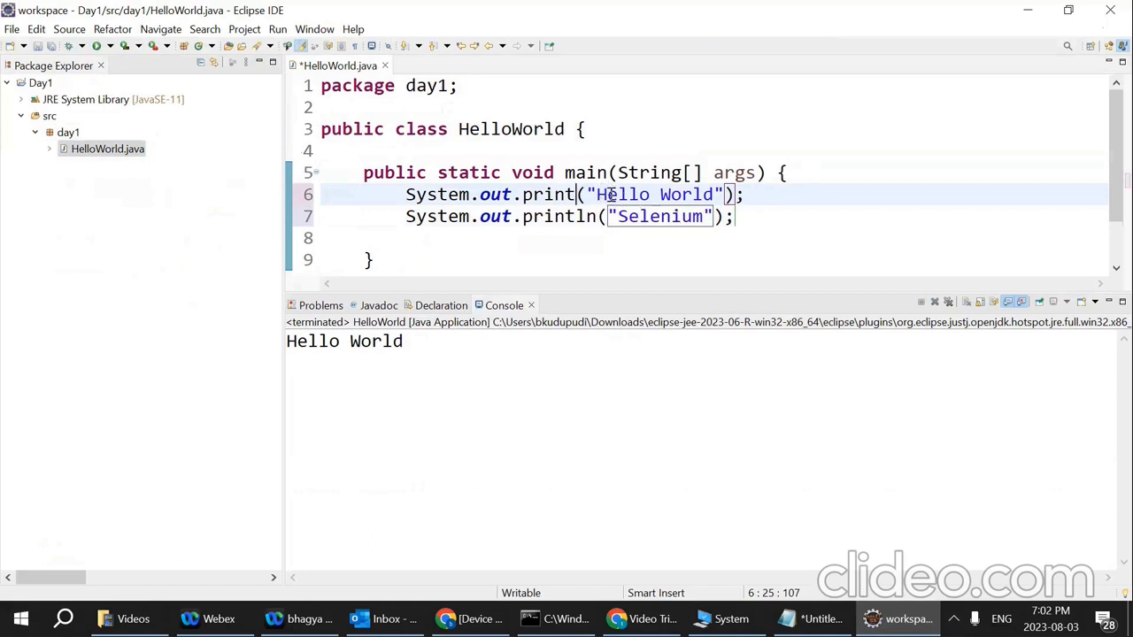
left_click(718, 193)
left_click(96, 46)
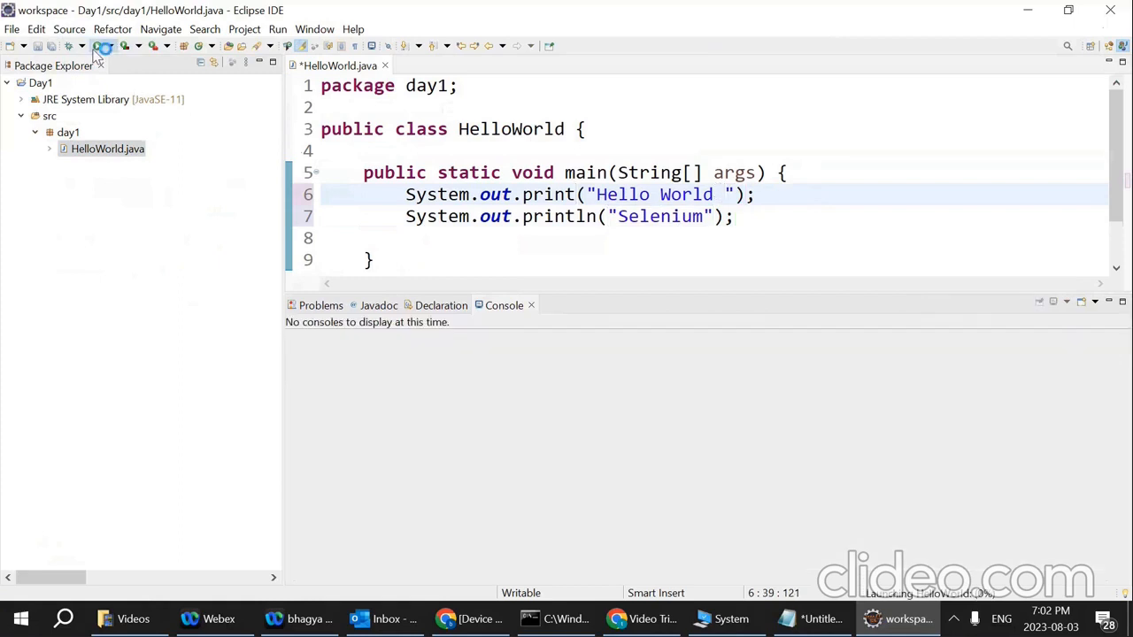
left_click_drag(415, 341, 406, 340)
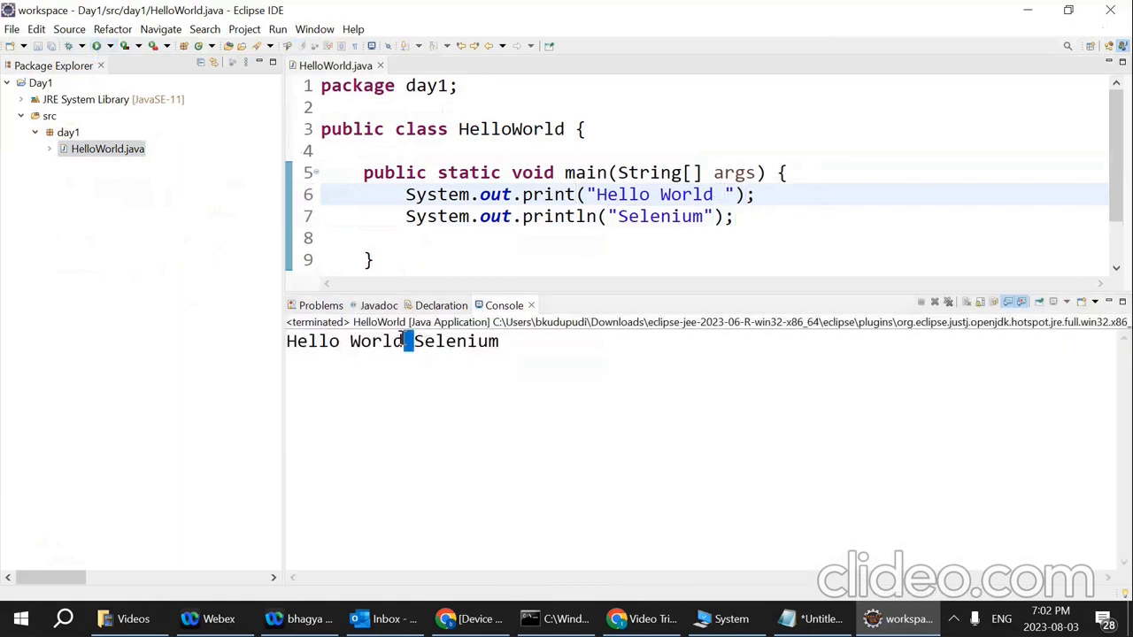
Change the Hello World statement's print call back to println, rerun the program and review the console output
left_click(576, 194)
type("ln")
left_click(96, 46)
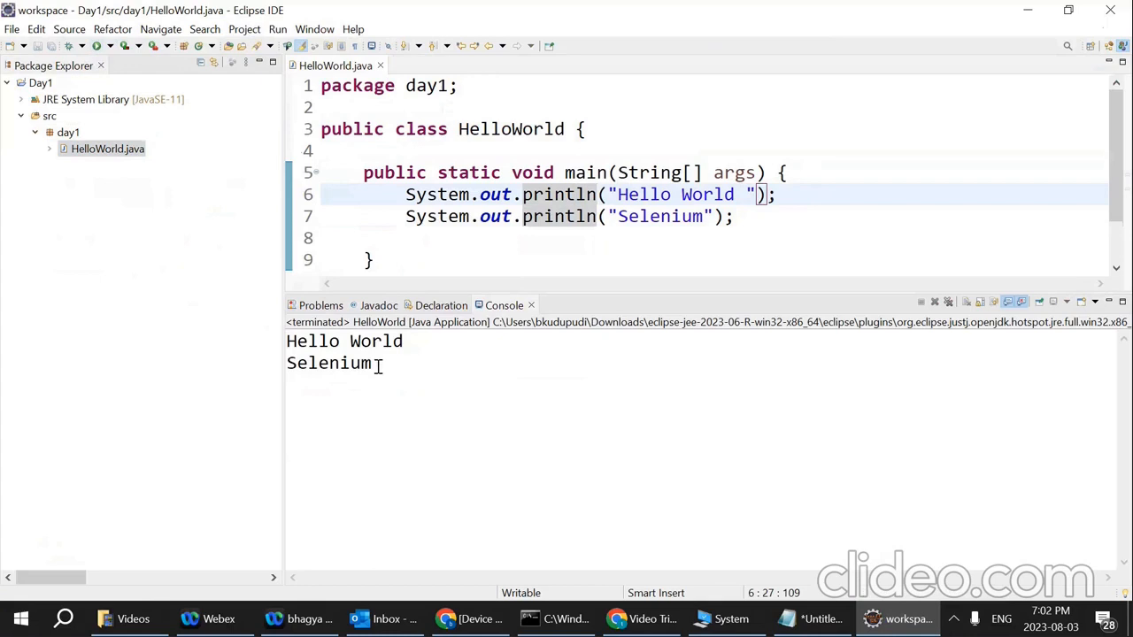
left_click_drag(375, 364, 288, 341)
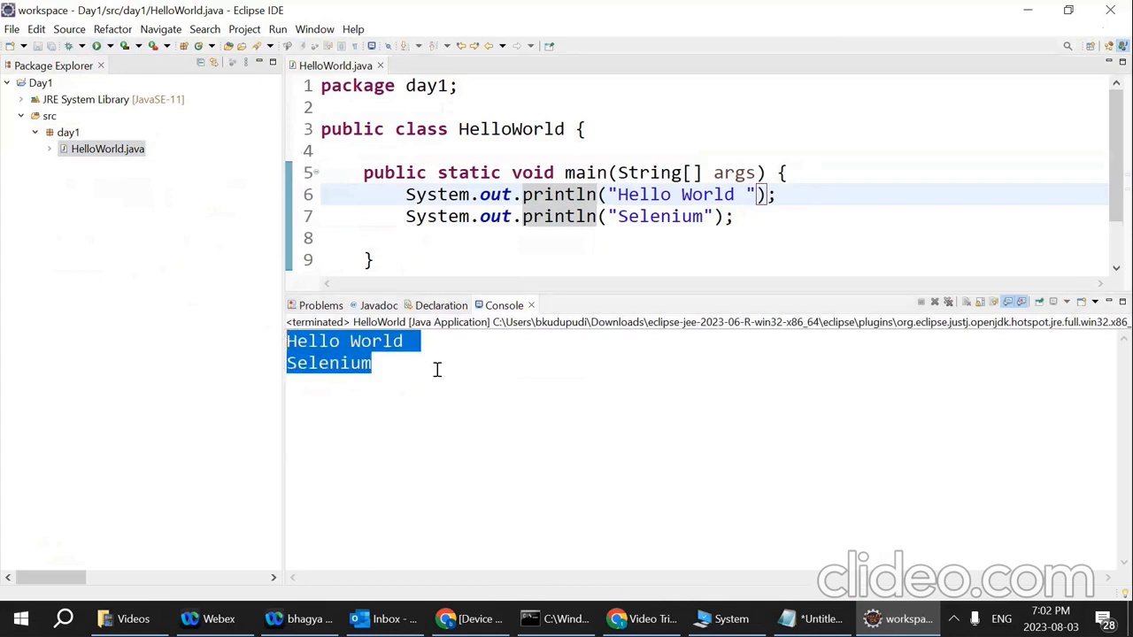
left_click(470, 373)
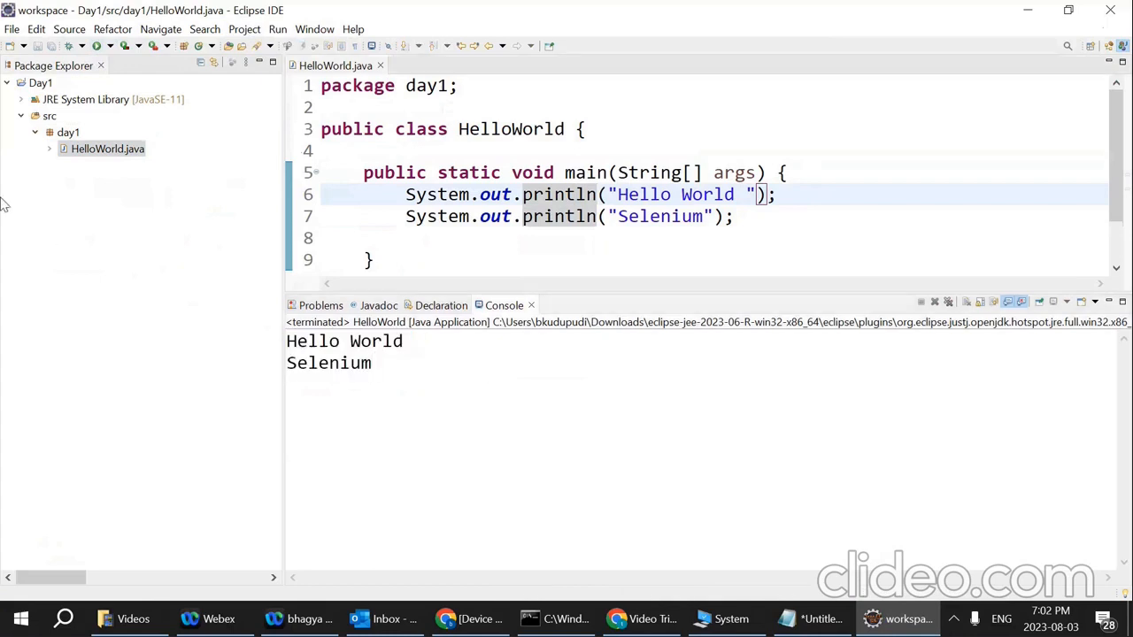